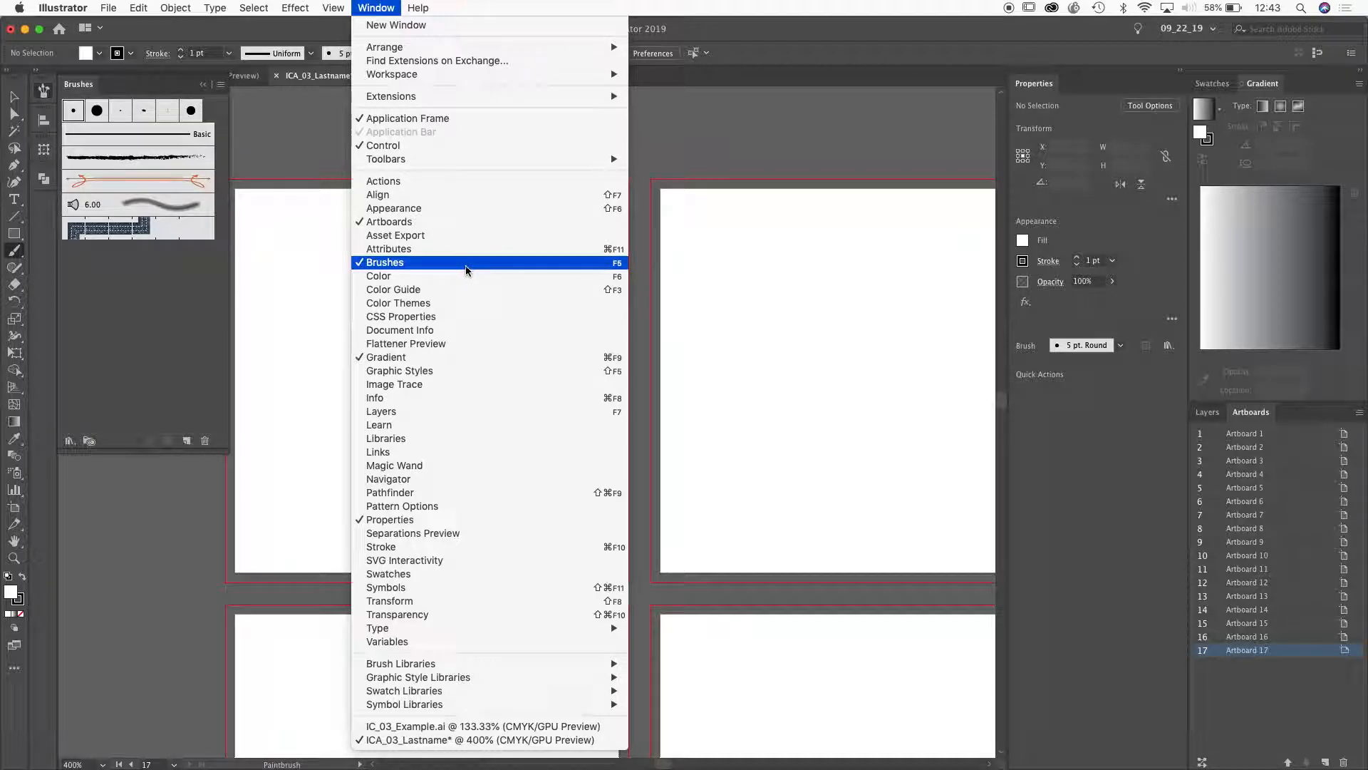
Open the Artistic_Watercolor brush library.
{"action": "left_click", "coordinate": [464, 268]}
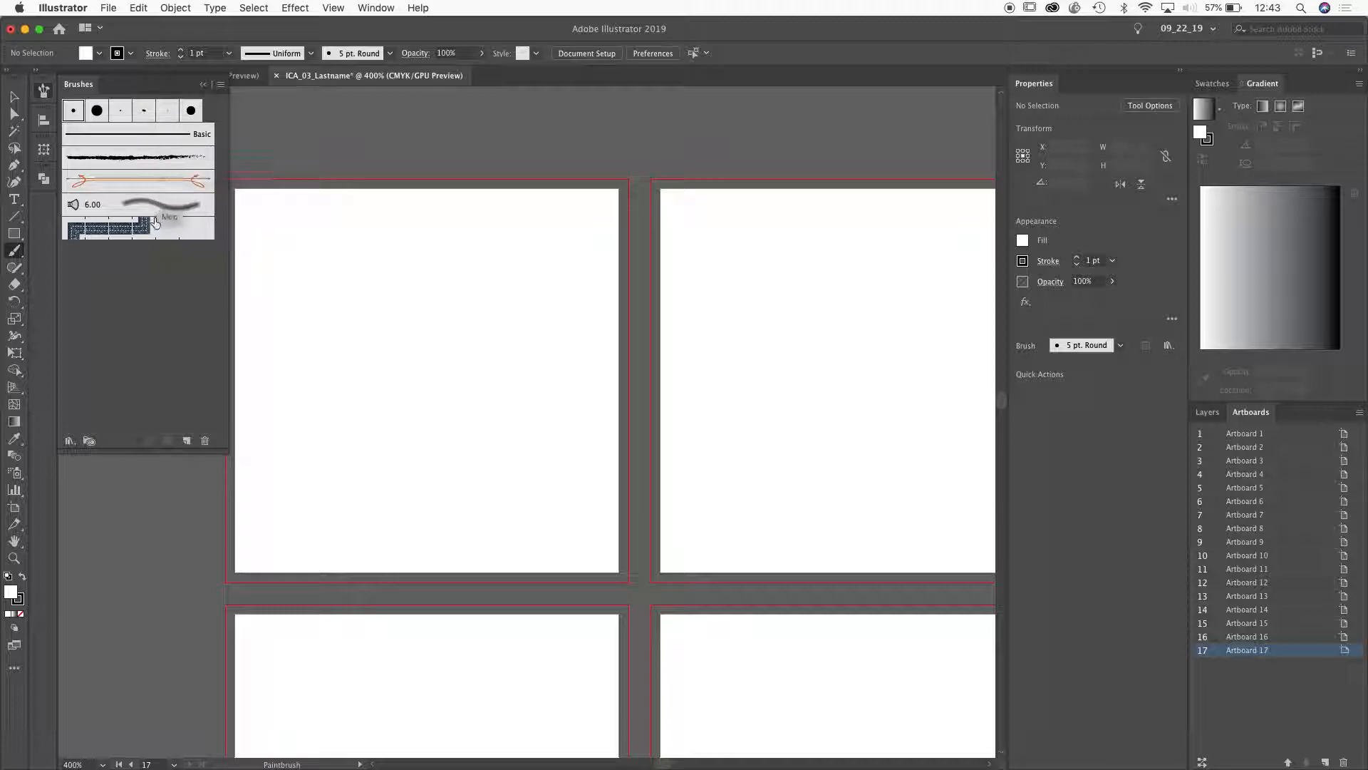
{"action": "left_click", "coordinate": [222, 86]}
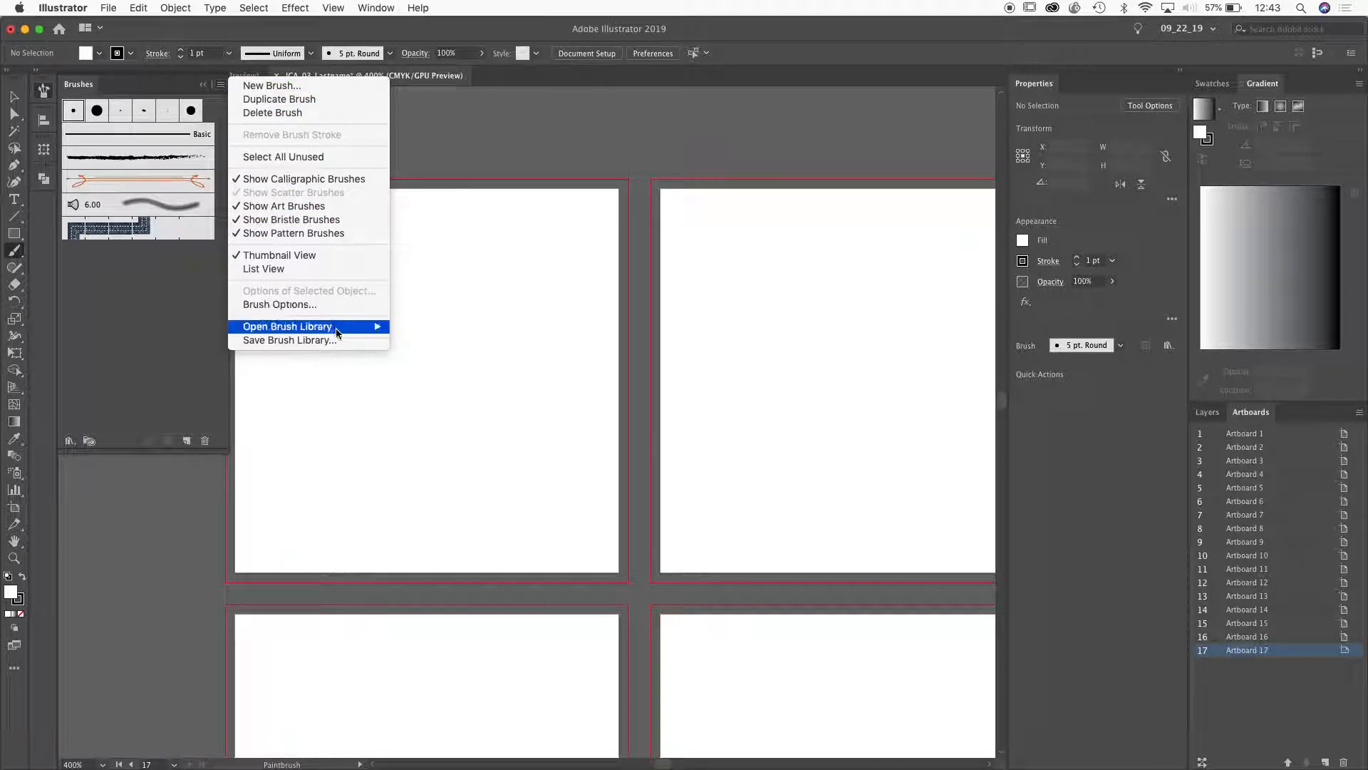
{"action": "mouse_move", "coordinate": [353, 332]}
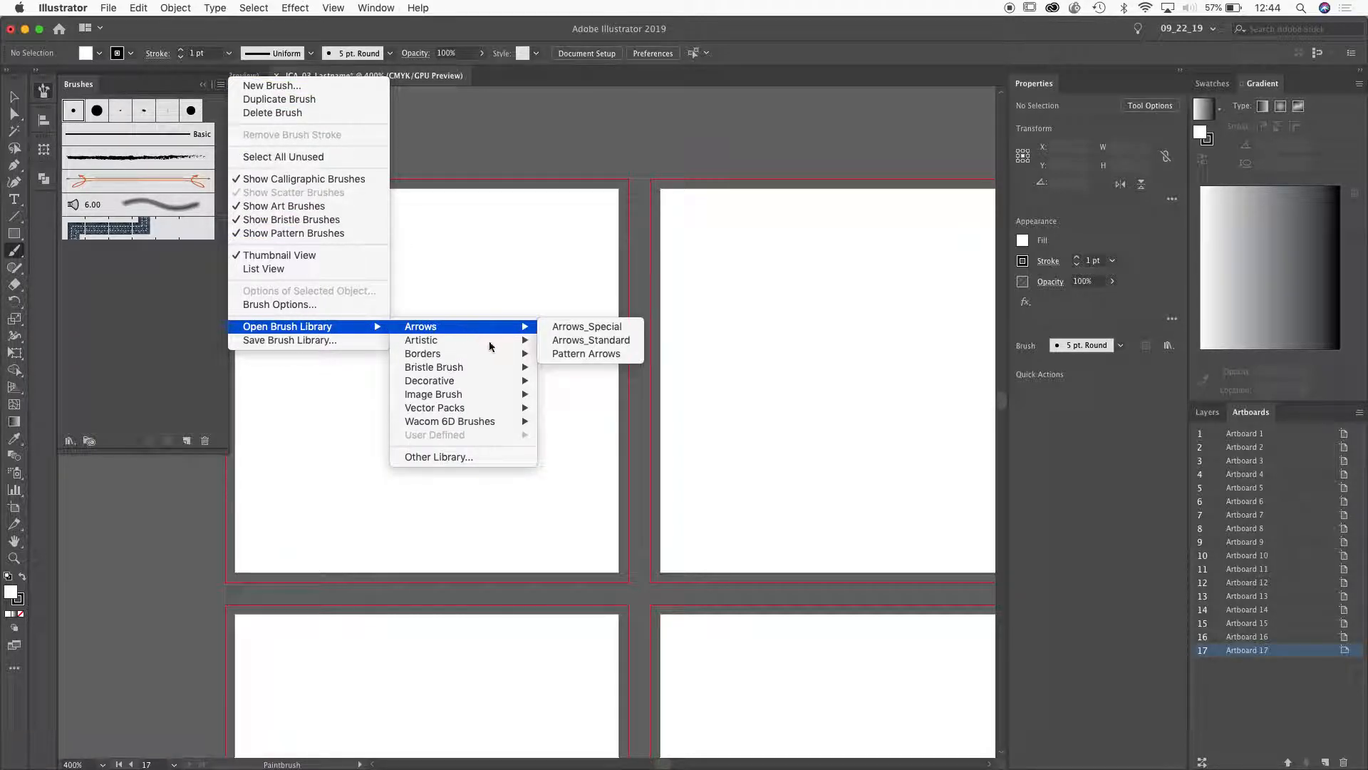
{"action": "mouse_move", "coordinate": [489, 334]}
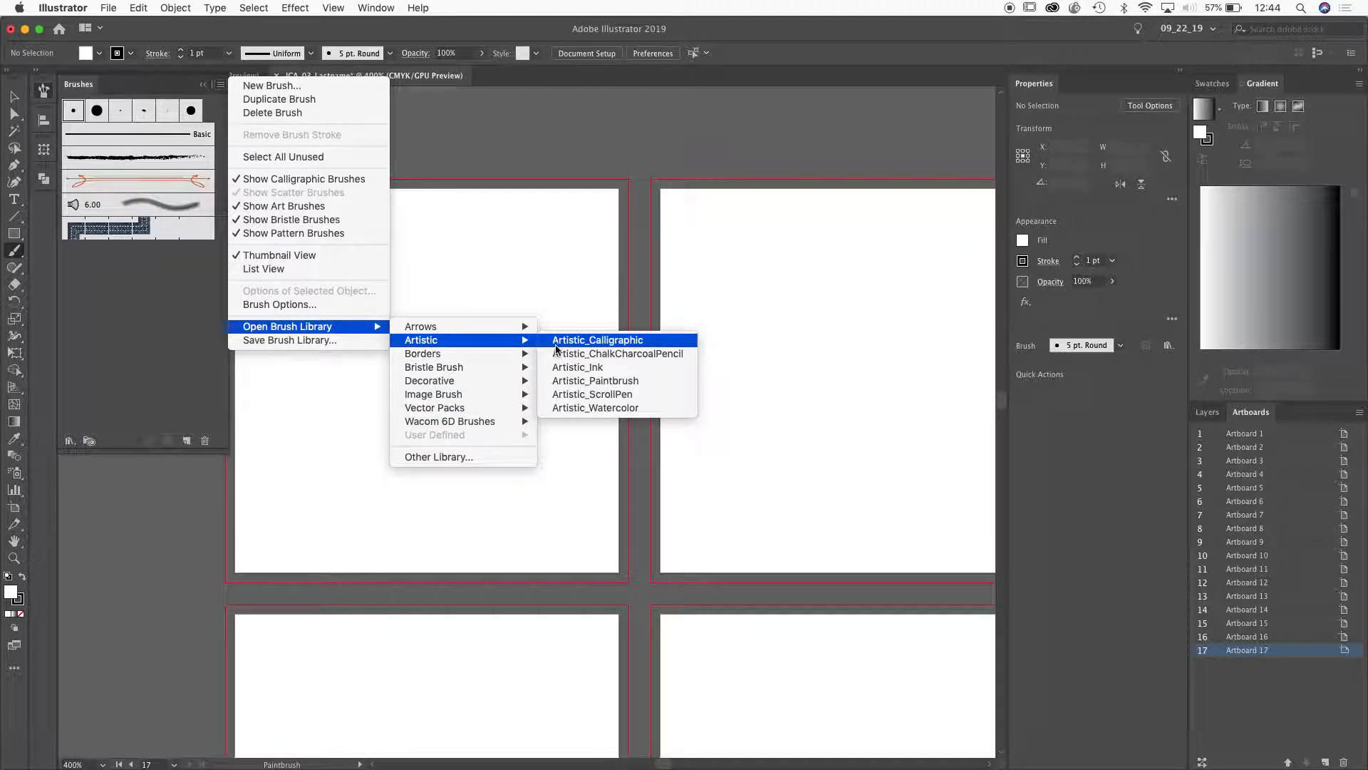
{"action": "left_click", "coordinate": [645, 415]}
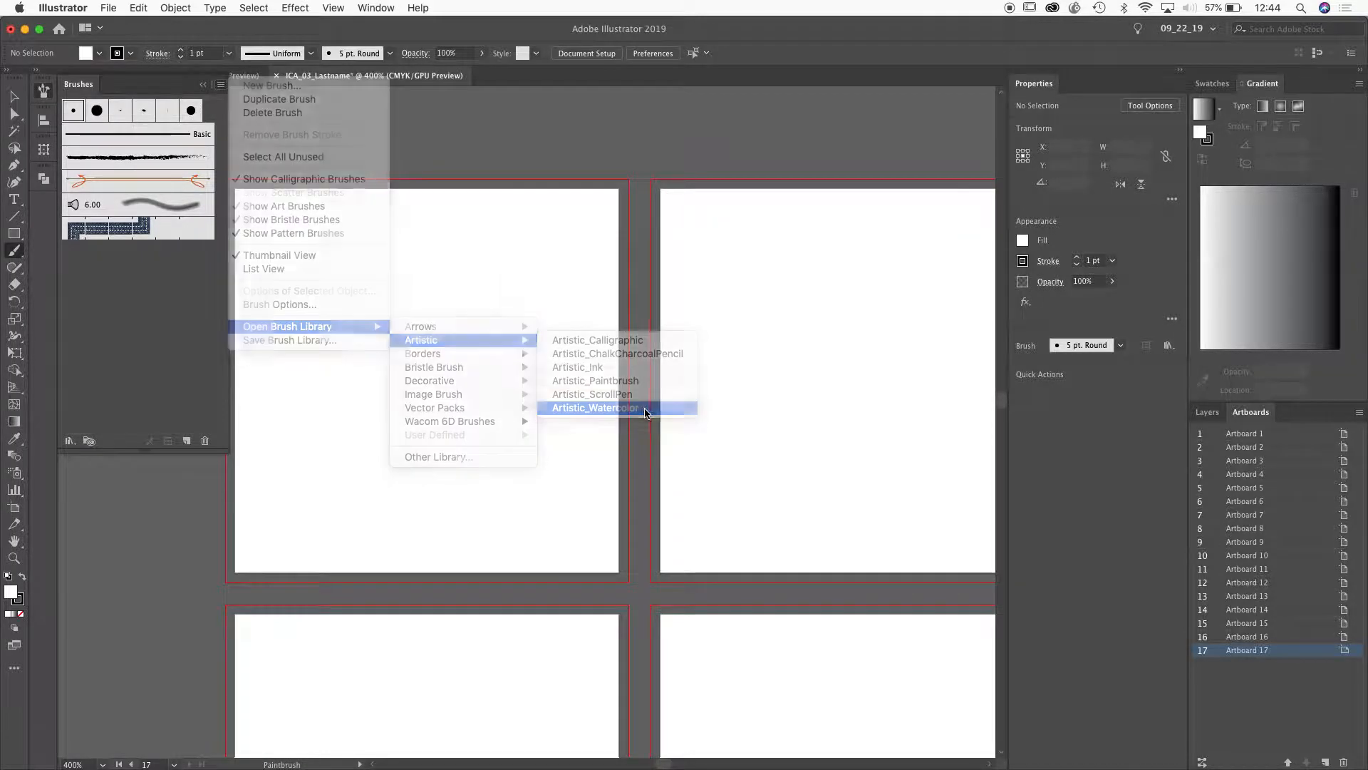
Dock the Artistic_Watercolor library as its own collapsed entry below the Brushes group and enlarge it to show all its brushes.
{"action": "mouse_move", "coordinate": [642, 378]}
{"action": "left_mouse_down"}
{"action": "mouse_move", "coordinate": [276, 380]}
{"action": "mouse_move", "coordinate": [312, 191]}
{"action": "mouse_move", "coordinate": [247, 212]}
{"action": "mouse_move", "coordinate": [92, 427]}
{"action": "mouse_move", "coordinate": [112, 501]}
{"action": "mouse_move", "coordinate": [122, 440]}
{"action": "mouse_move", "coordinate": [131, 462]}
{"action": "mouse_move", "coordinate": [47, 464]}
{"action": "mouse_move", "coordinate": [93, 467]}
{"action": "left_mouse_up"}
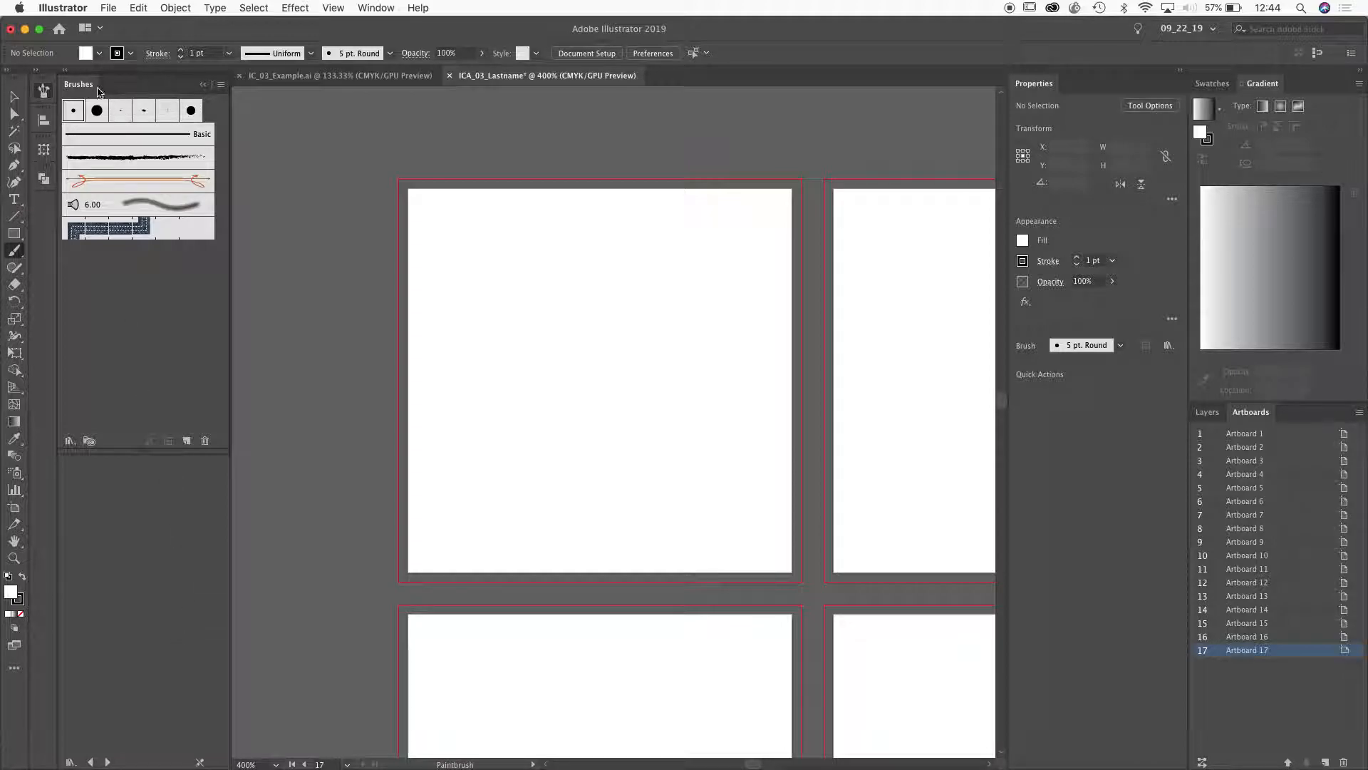
{"action": "left_click", "coordinate": [202, 90]}
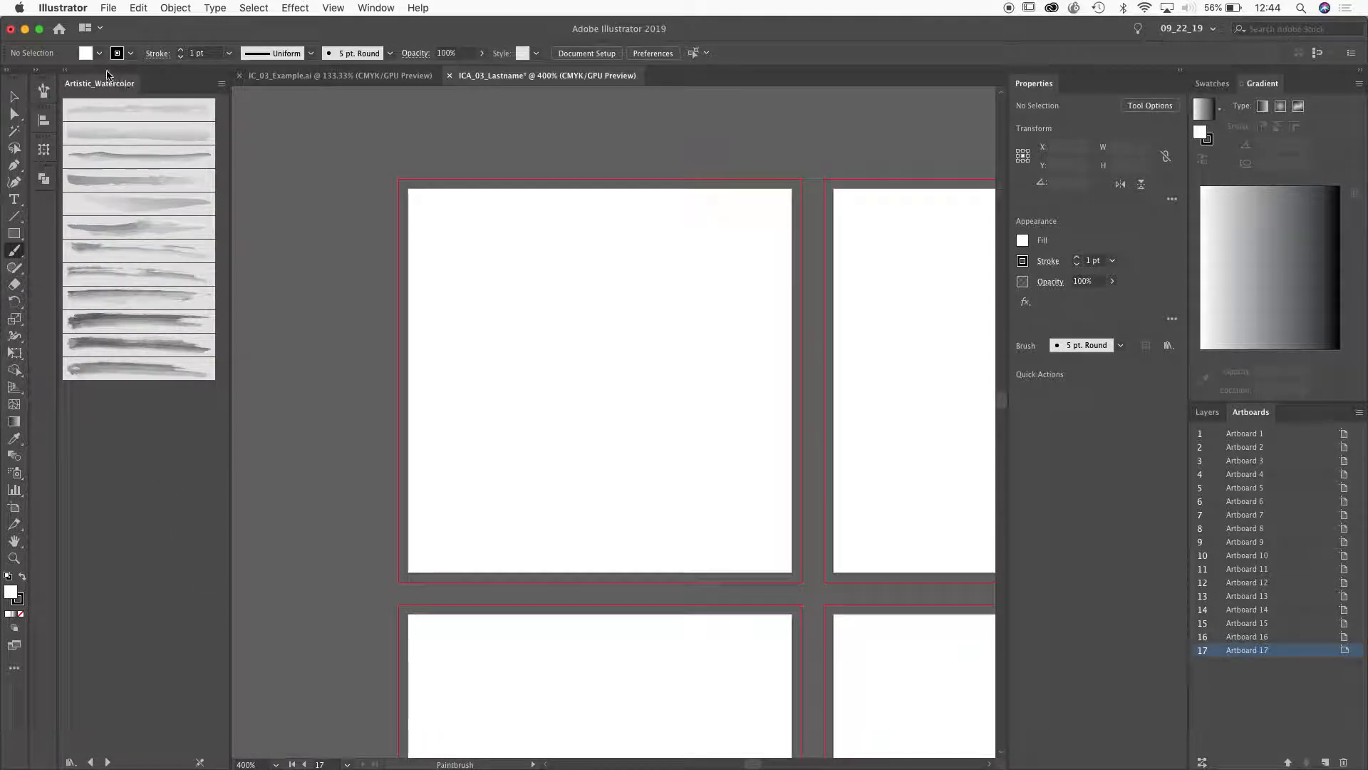
{"action": "left_click_drag", "start_coordinate": [116, 87], "coordinate": [47, 201]}
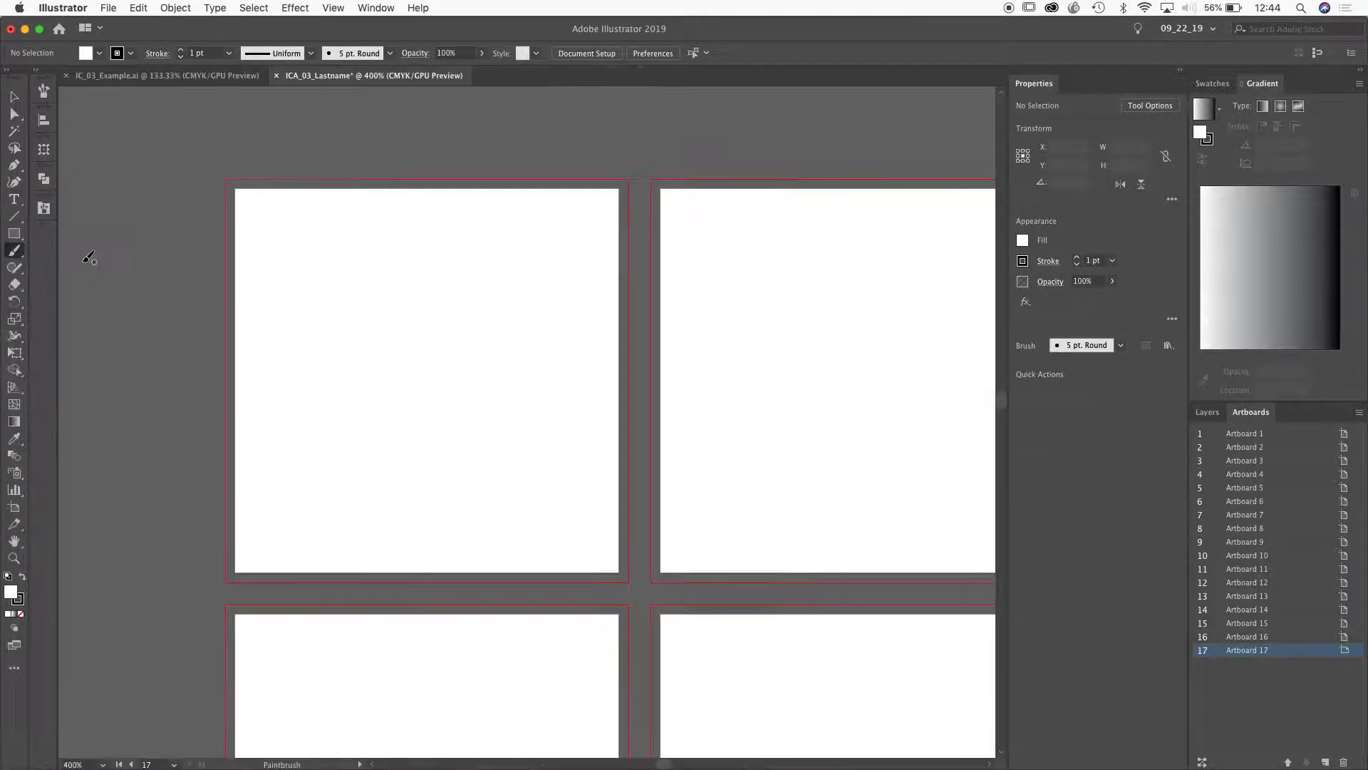
{"action": "left_click", "coordinate": [44, 208]}
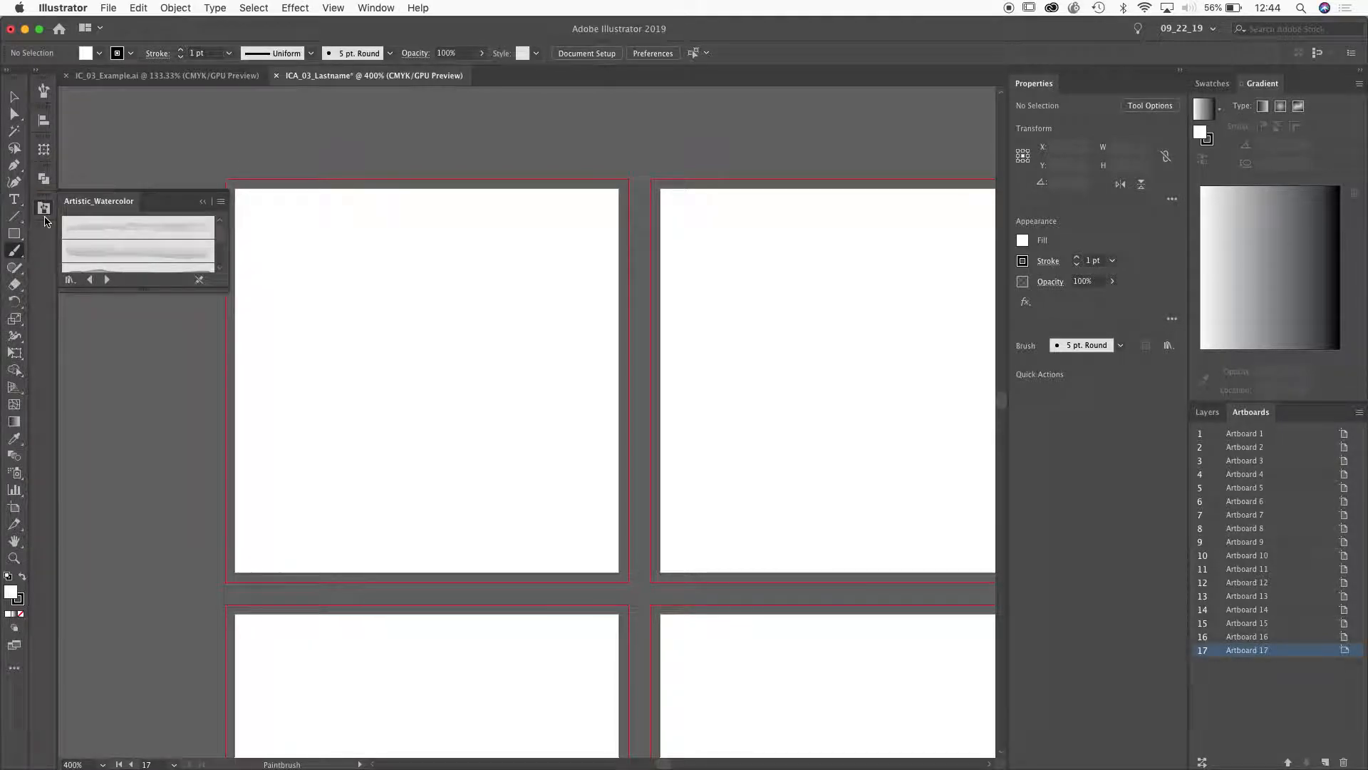
{"action": "left_click_drag", "start_coordinate": [147, 290], "coordinate": [143, 639]}
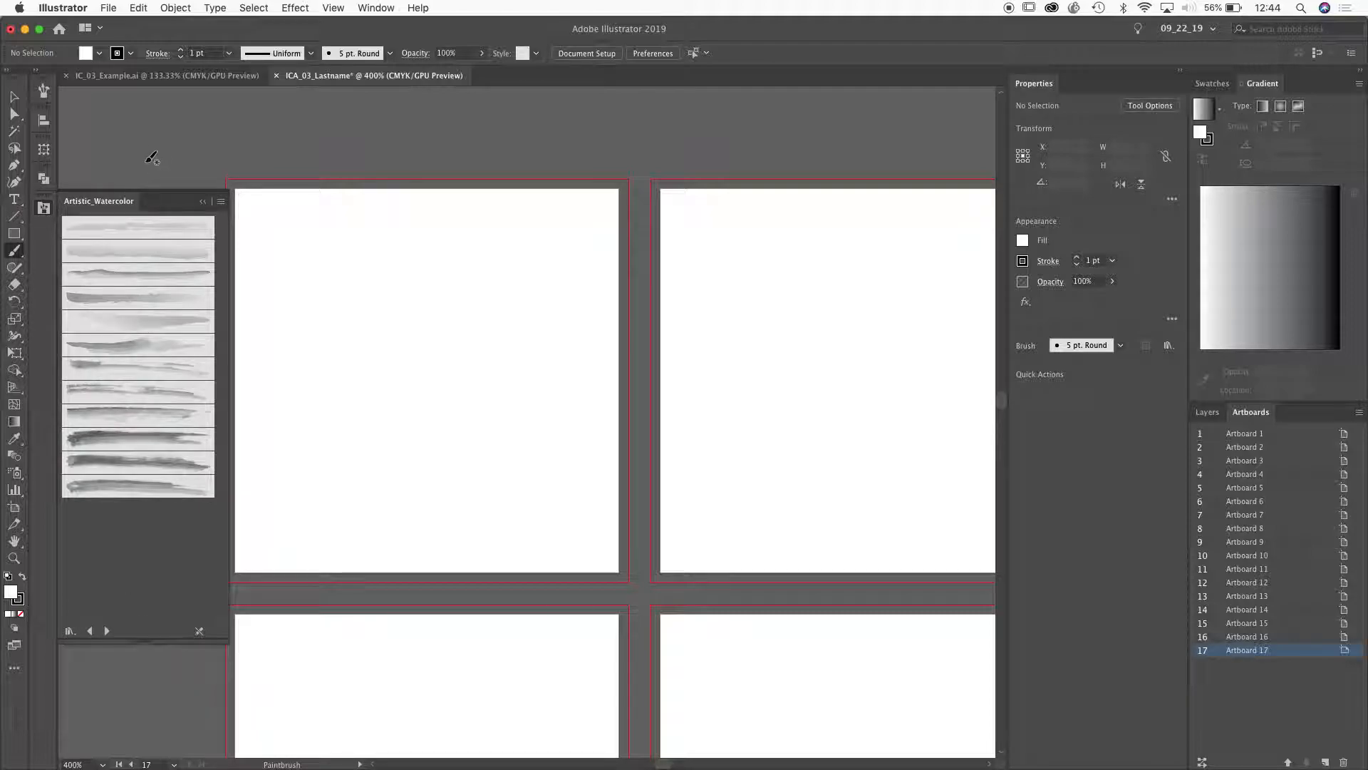
Choose the dark watercolor brush, third from last in the library, and paint a trial arch on Artboard 1, removing the arch again.
{"action": "left_click", "coordinate": [122, 445]}
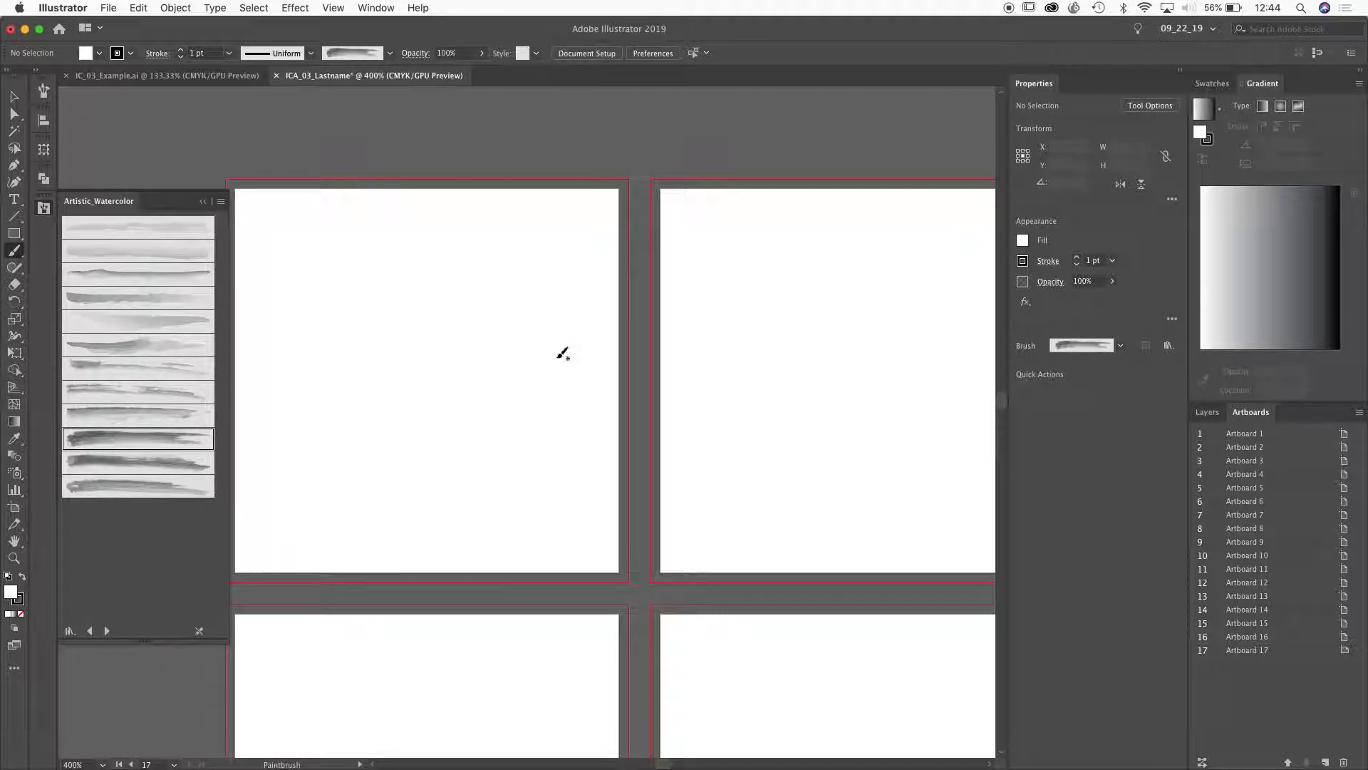
{"action": "mouse_move", "coordinate": [326, 422]}
{"action": "left_mouse_down"}
{"action": "mouse_move", "coordinate": [314, 397]}
{"action": "mouse_move", "coordinate": [443, 446]}
{"action": "mouse_move", "coordinate": [430, 471]}
{"action": "left_mouse_up"}
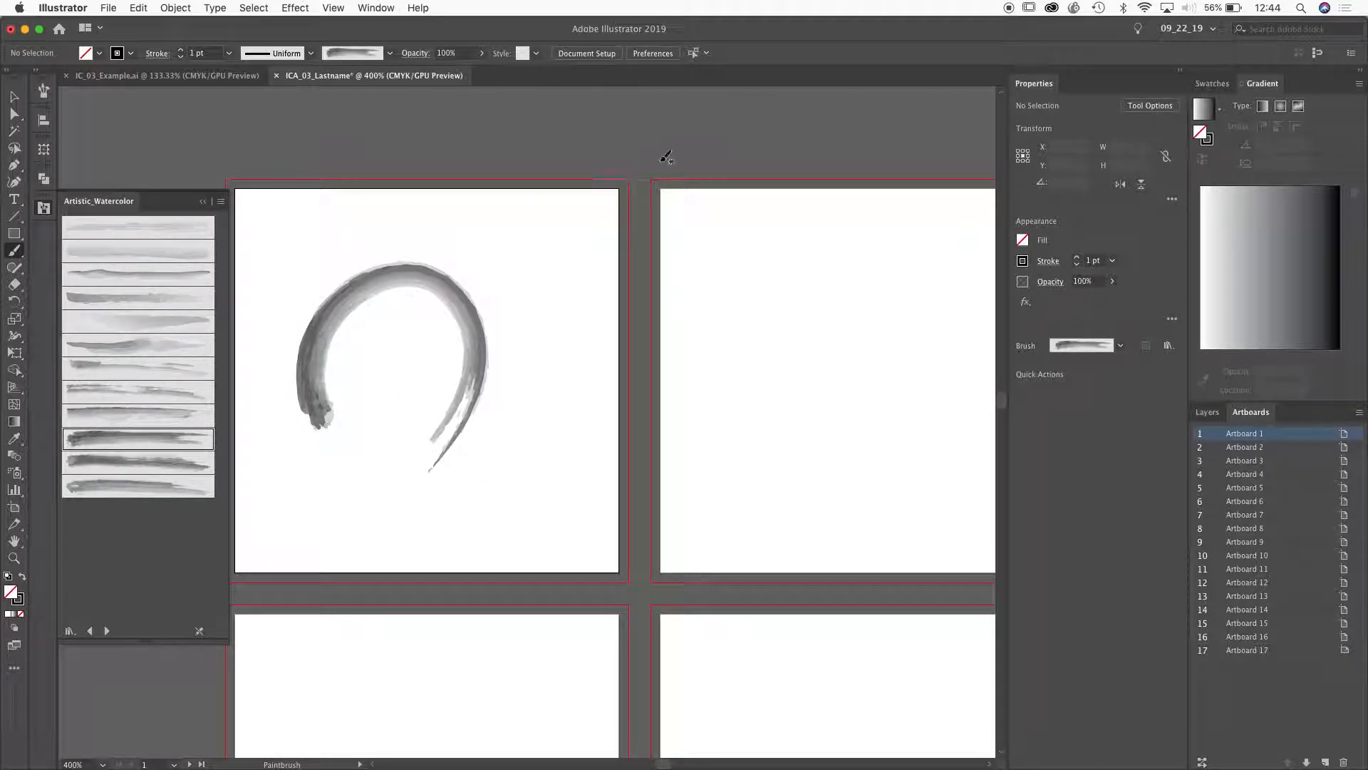
{"action": "key", "text": "super+z"}
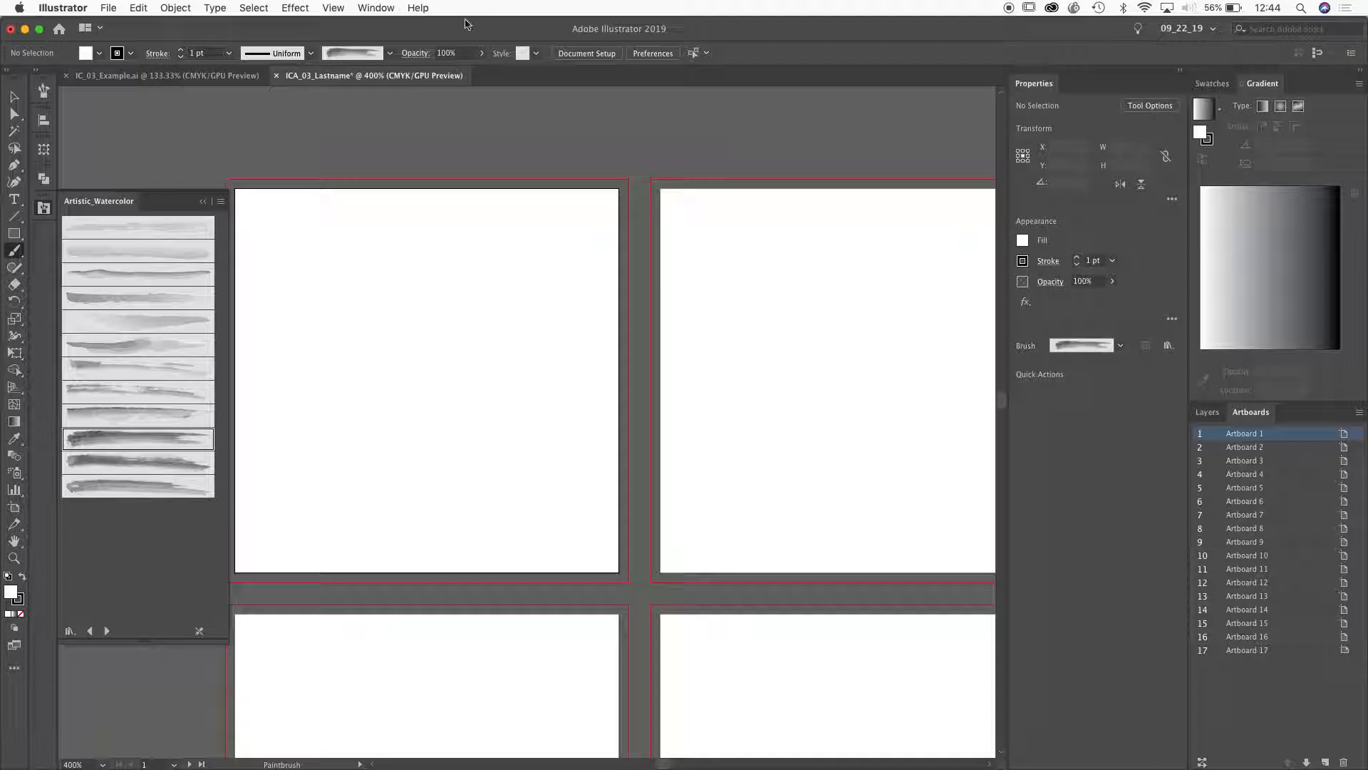
Set the stroke weight to 7 pt and paint a wavy watercolor stroke across Artboard 1.
{"action": "left_click", "coordinate": [181, 50]}
{"action": "left_click", "coordinate": [181, 50]}
{"action": "left_click", "coordinate": [181, 50]}
{"action": "left_click", "coordinate": [181, 50]}
{"action": "left_click", "coordinate": [181, 50]}
{"action": "left_click", "coordinate": [181, 50]}
{"action": "mouse_move", "coordinate": [299, 370]}
{"action": "left_mouse_down"}
{"action": "mouse_move", "coordinate": [378, 292]}
{"action": "mouse_move", "coordinate": [560, 404]}
{"action": "left_mouse_up"}
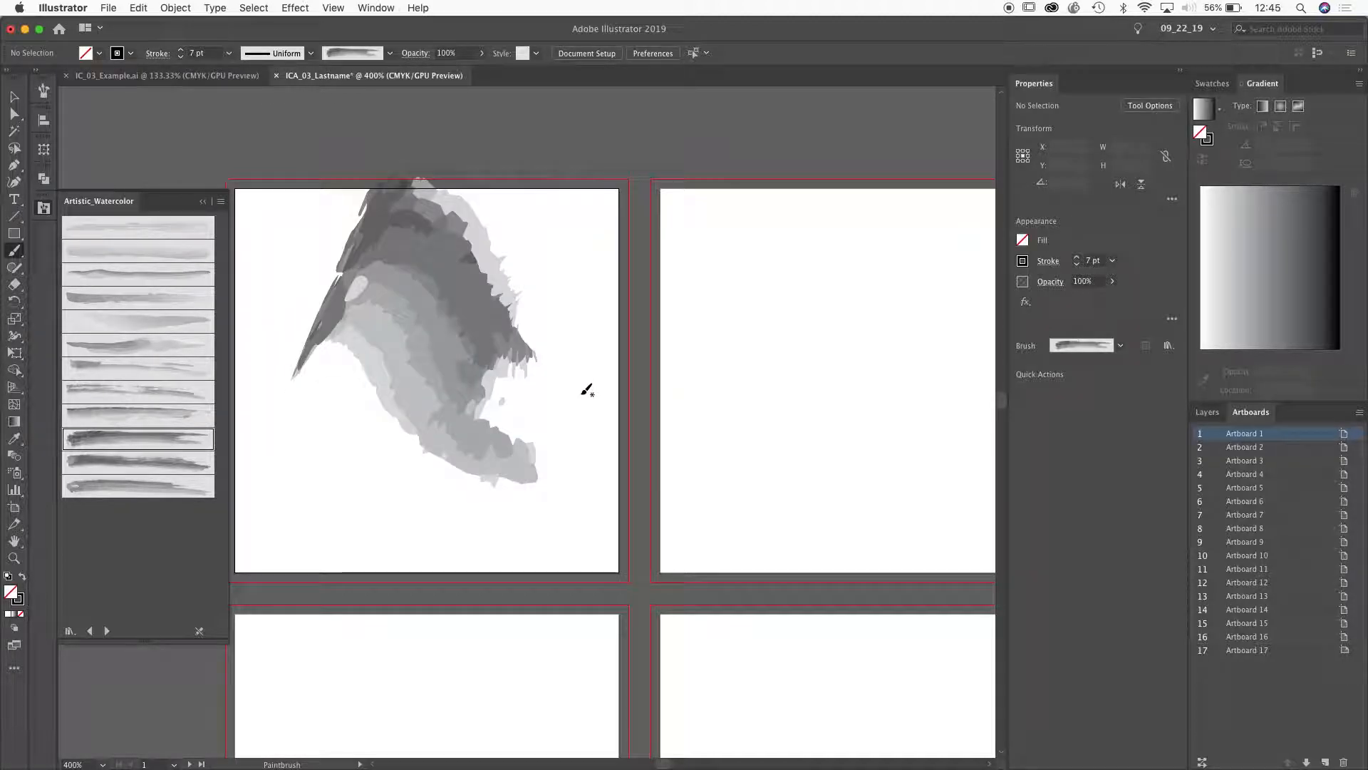
Select the wavy watercolor stroke and reduce its weight to 0.5 pt.
{"action": "left_click", "coordinate": [181, 56]}
{"action": "left_click", "coordinate": [181, 56]}
{"action": "left_click", "coordinate": [487, 441], "text": "super"}
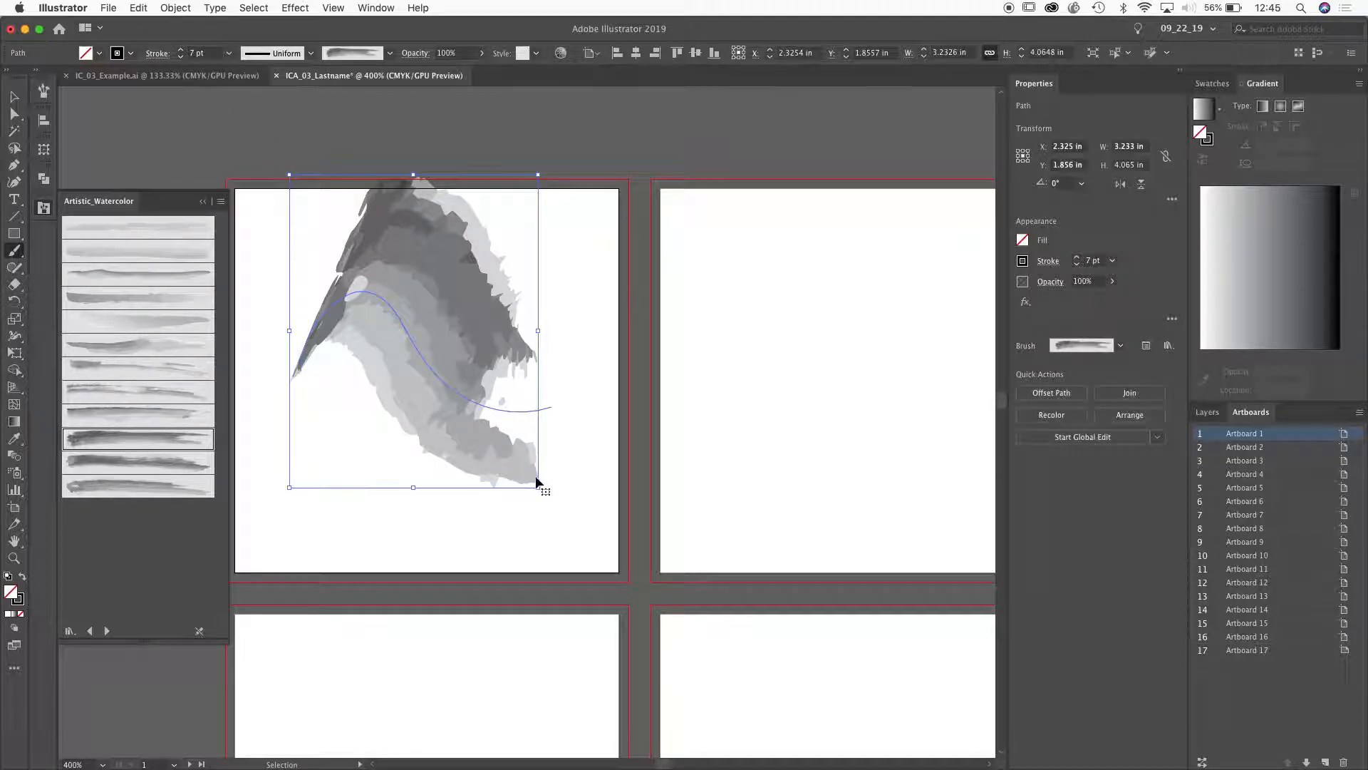
{"action": "left_click", "coordinate": [180, 56]}
{"action": "left_click", "coordinate": [180, 56]}
{"action": "left_click", "coordinate": [180, 56]}
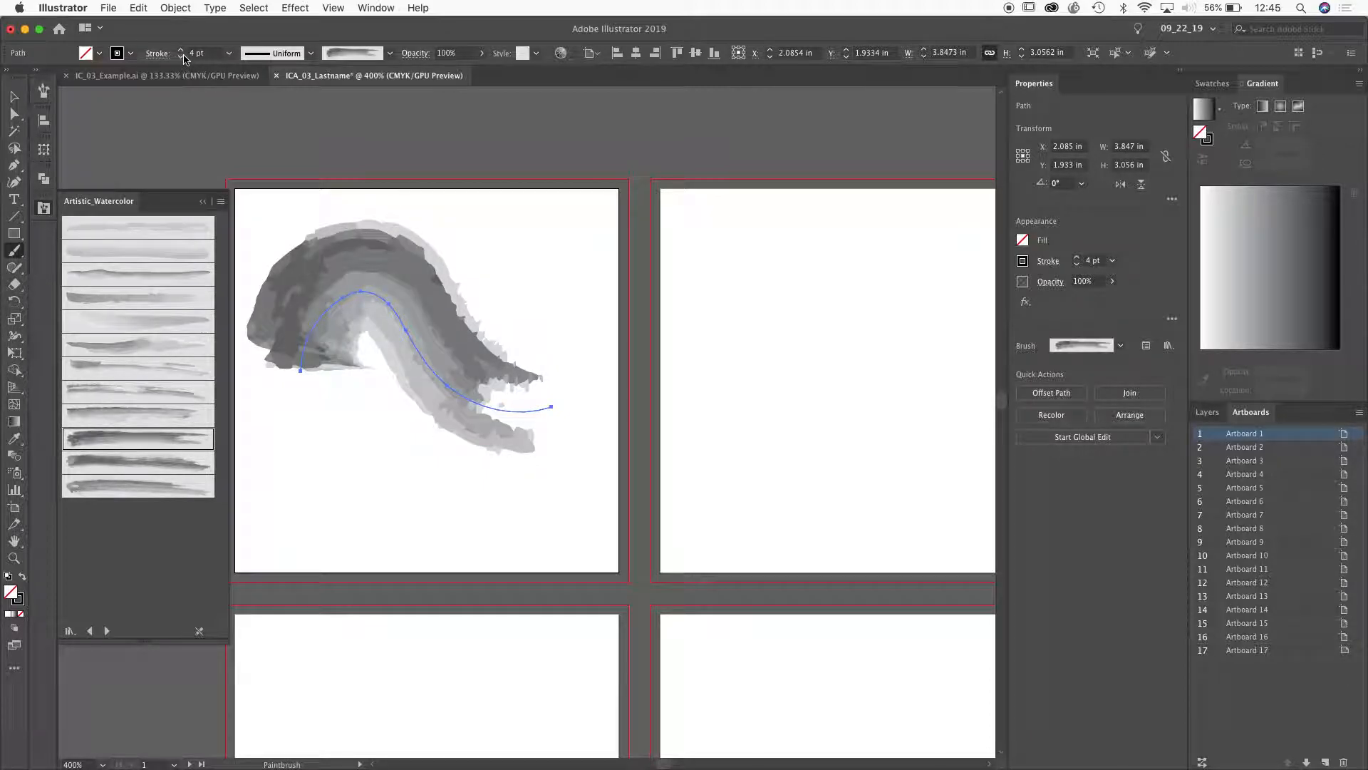
{"action": "left_click", "coordinate": [181, 57]}
{"action": "left_click", "coordinate": [181, 57]}
{"action": "left_click", "coordinate": [181, 57]}
{"action": "left_click", "coordinate": [181, 57]}
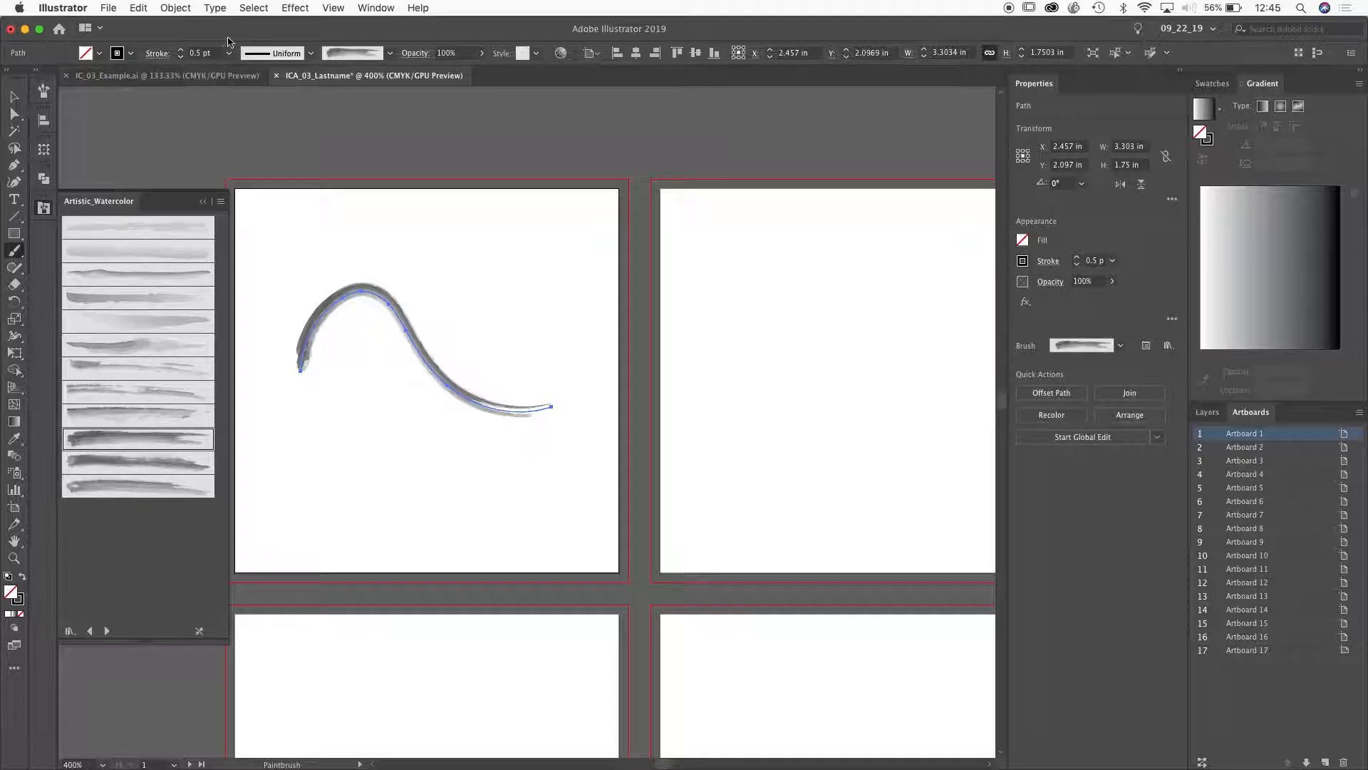
Try a 2 pt weight on the wavy stroke, settle on 0.75 pt, and delete the stroke.
{"action": "left_click", "coordinate": [180, 50]}
{"action": "left_click", "coordinate": [181, 50]}
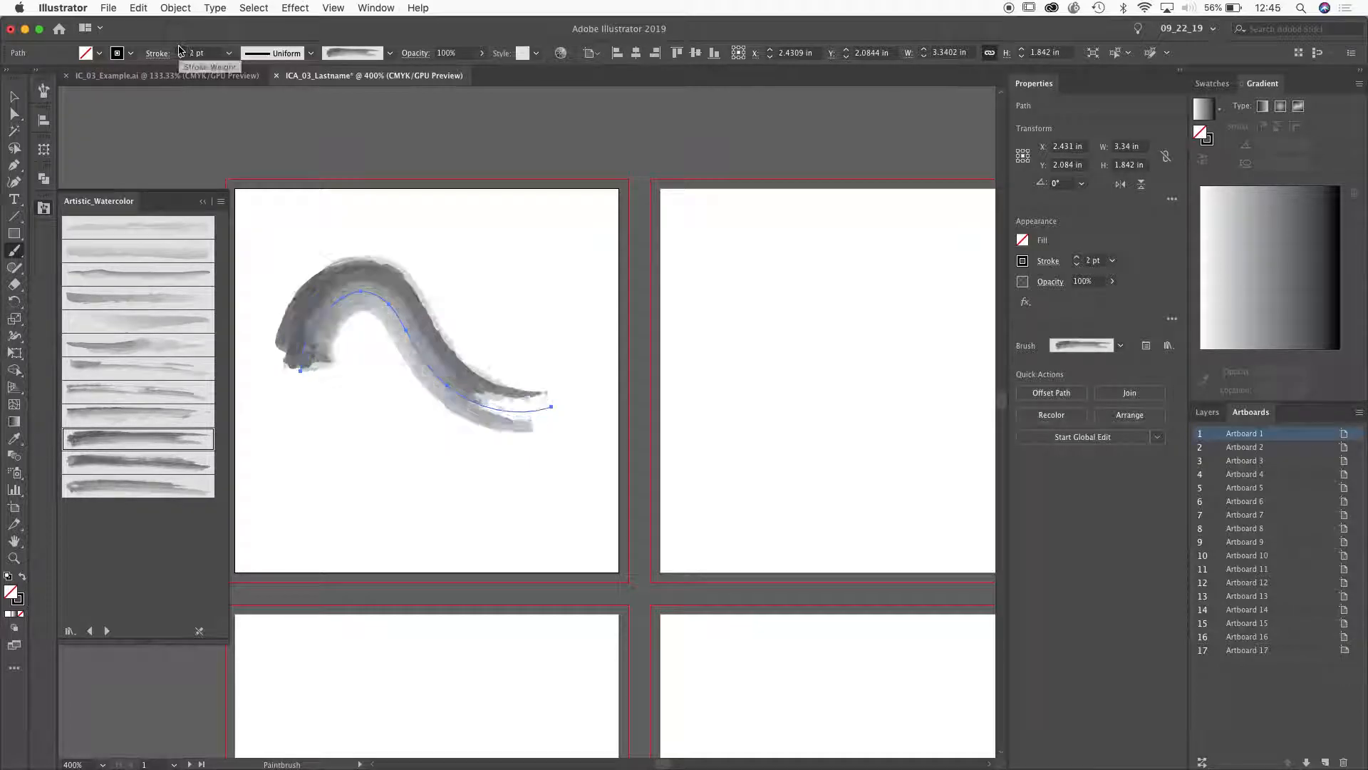
{"action": "left_click", "coordinate": [181, 57]}
{"action": "left_click", "coordinate": [181, 57]}
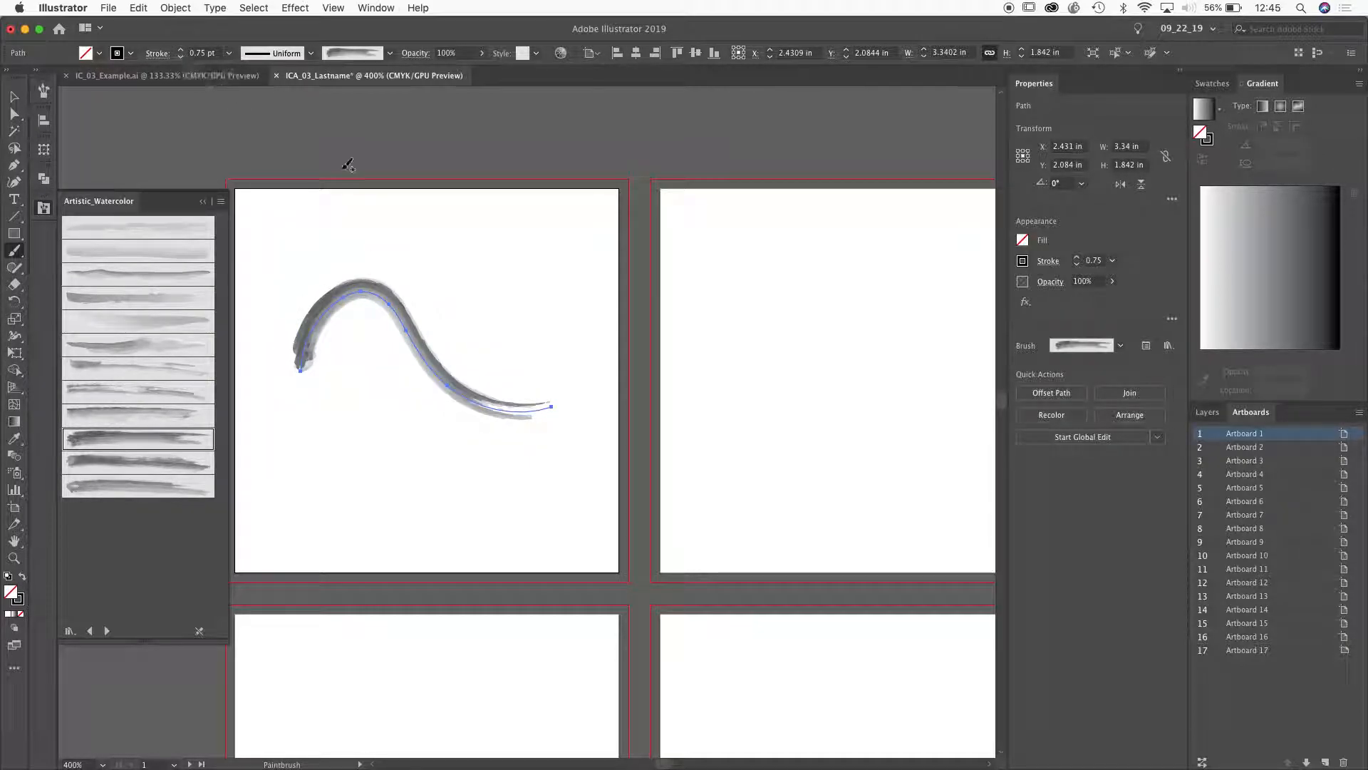
{"action": "key", "text": "Delete"}
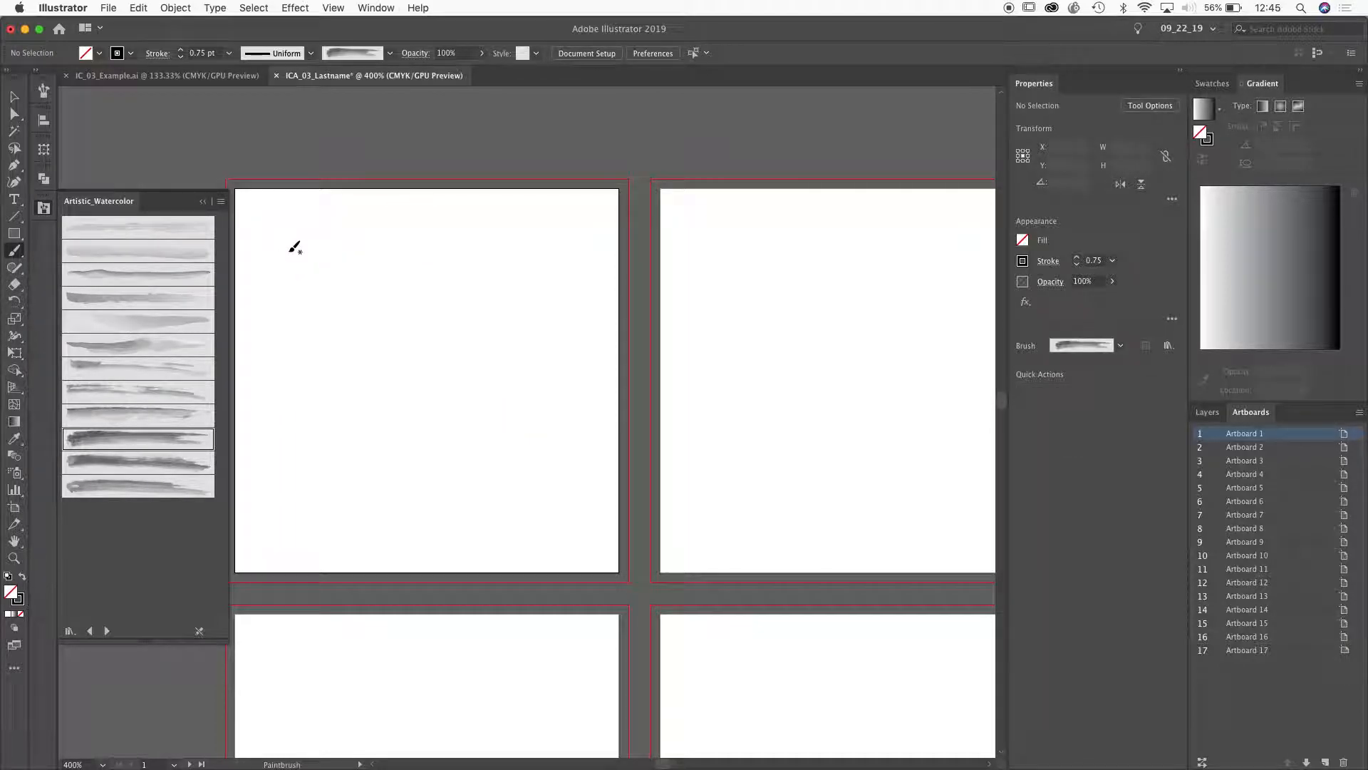
Paint a straight horizontal and a straight vertical watercolor stroke on Artboard 1, and remove both.
{"action": "left_click_drag", "start_coordinate": [274, 250], "coordinate": [552, 240]}
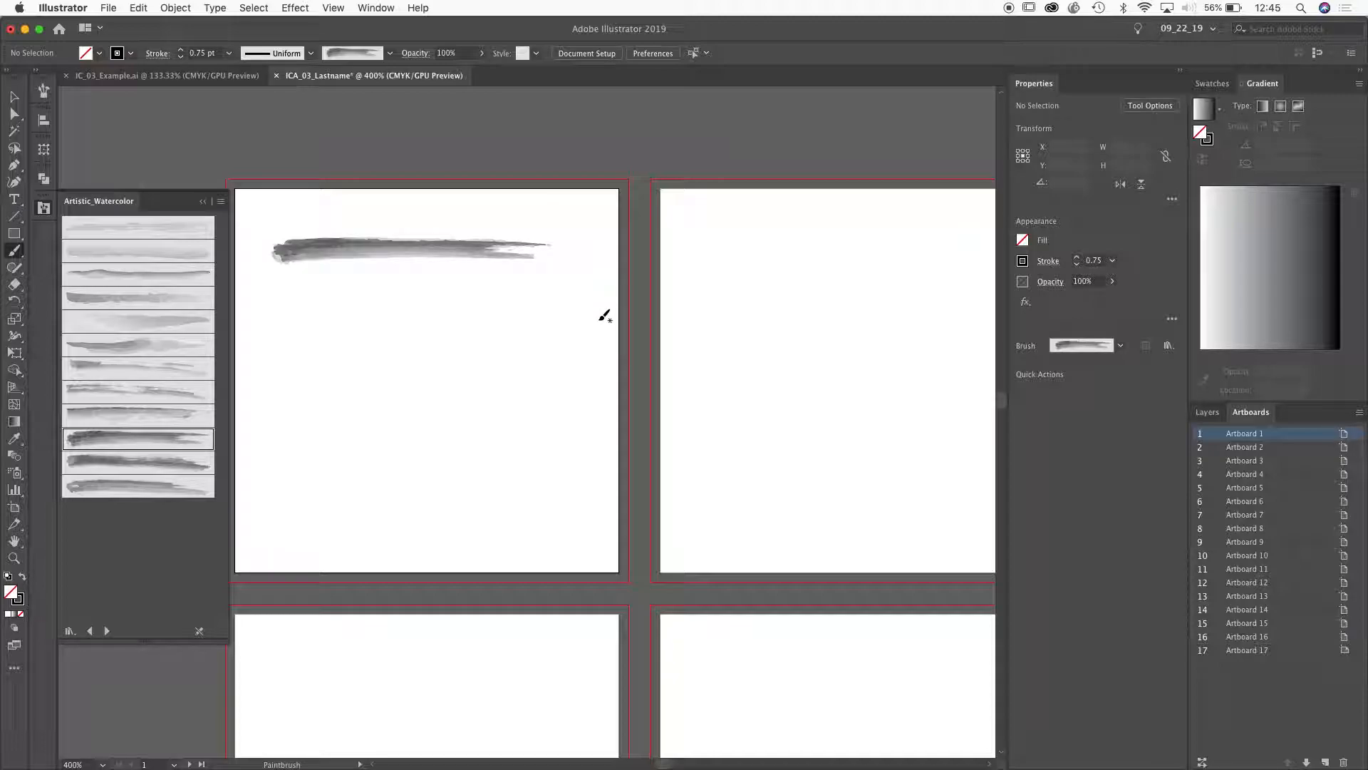
{"action": "left_click_drag", "start_coordinate": [297, 308], "coordinate": [304, 532]}
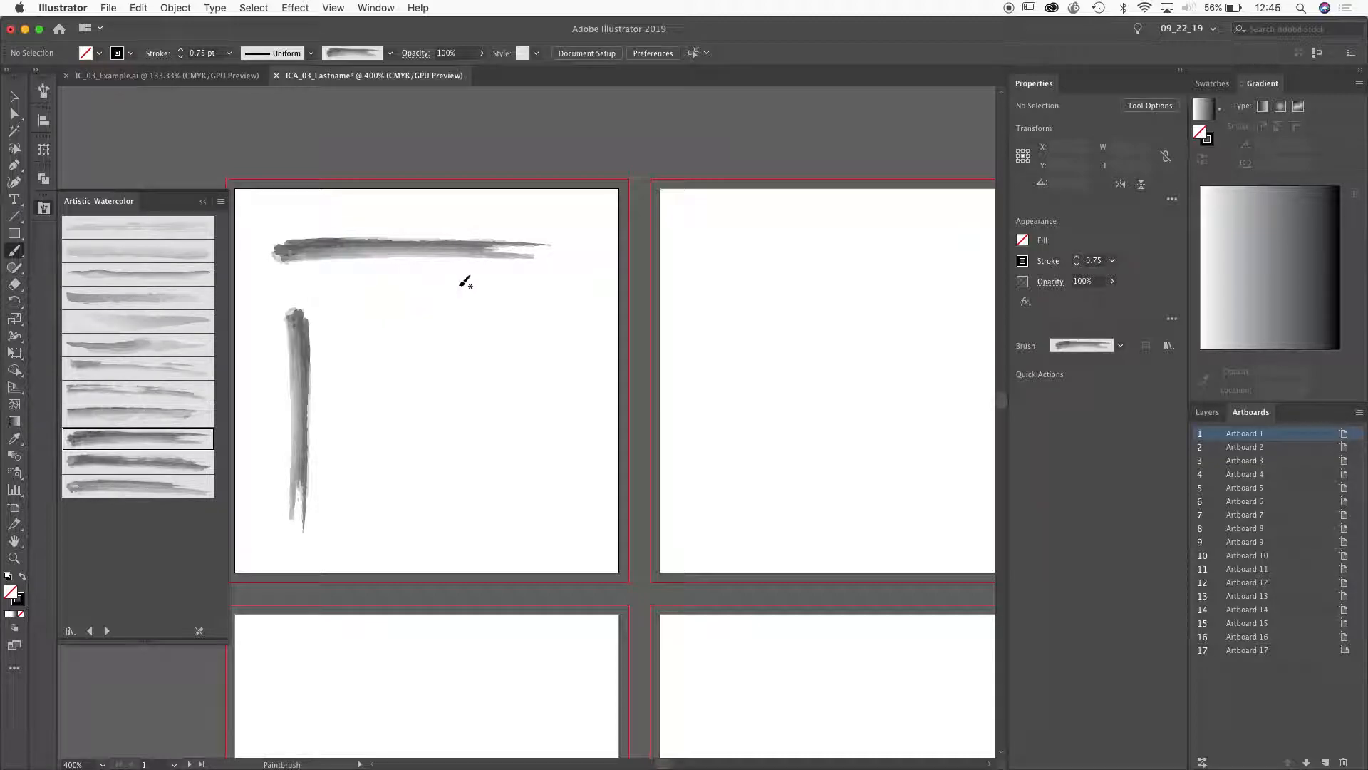
{"action": "key", "text": "super+z"}
{"action": "left_click", "coordinate": [424, 248], "text": "super"}
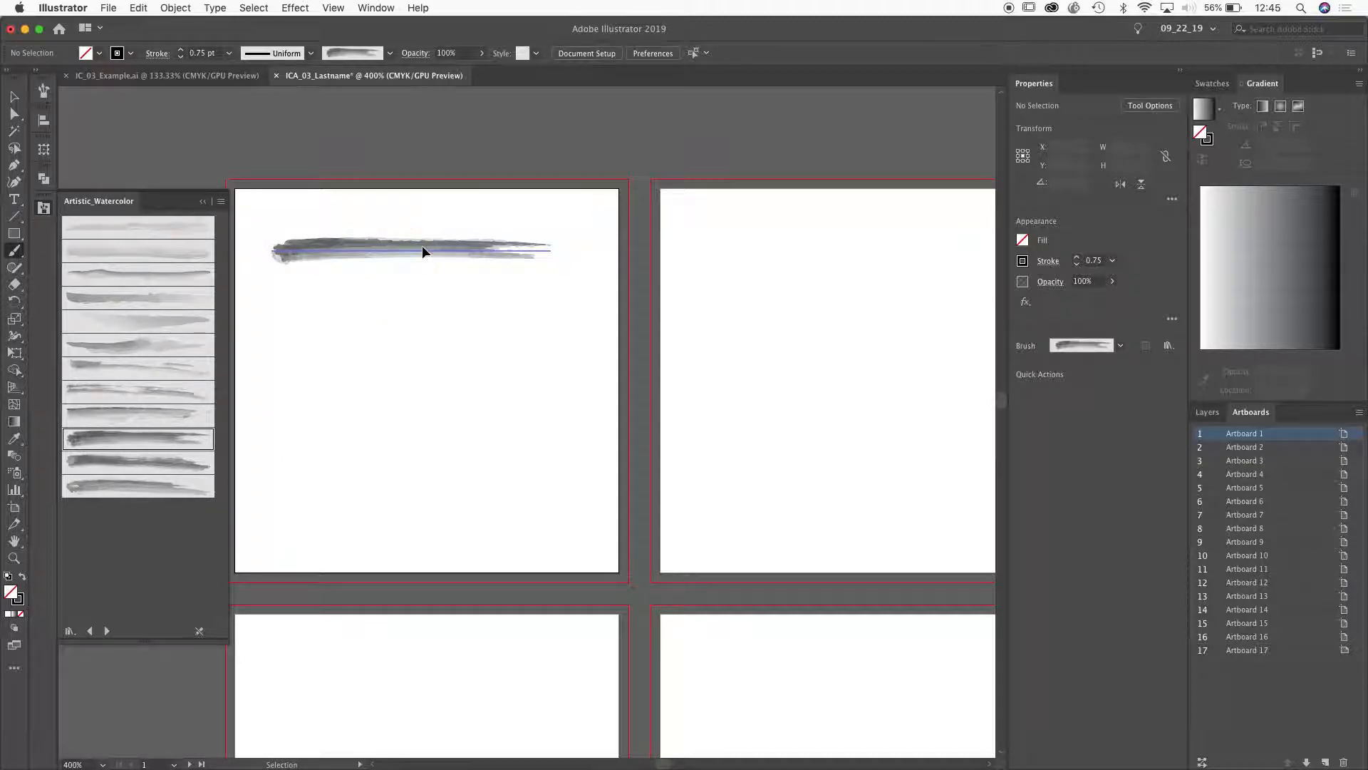
{"action": "key", "text": "Delete"}
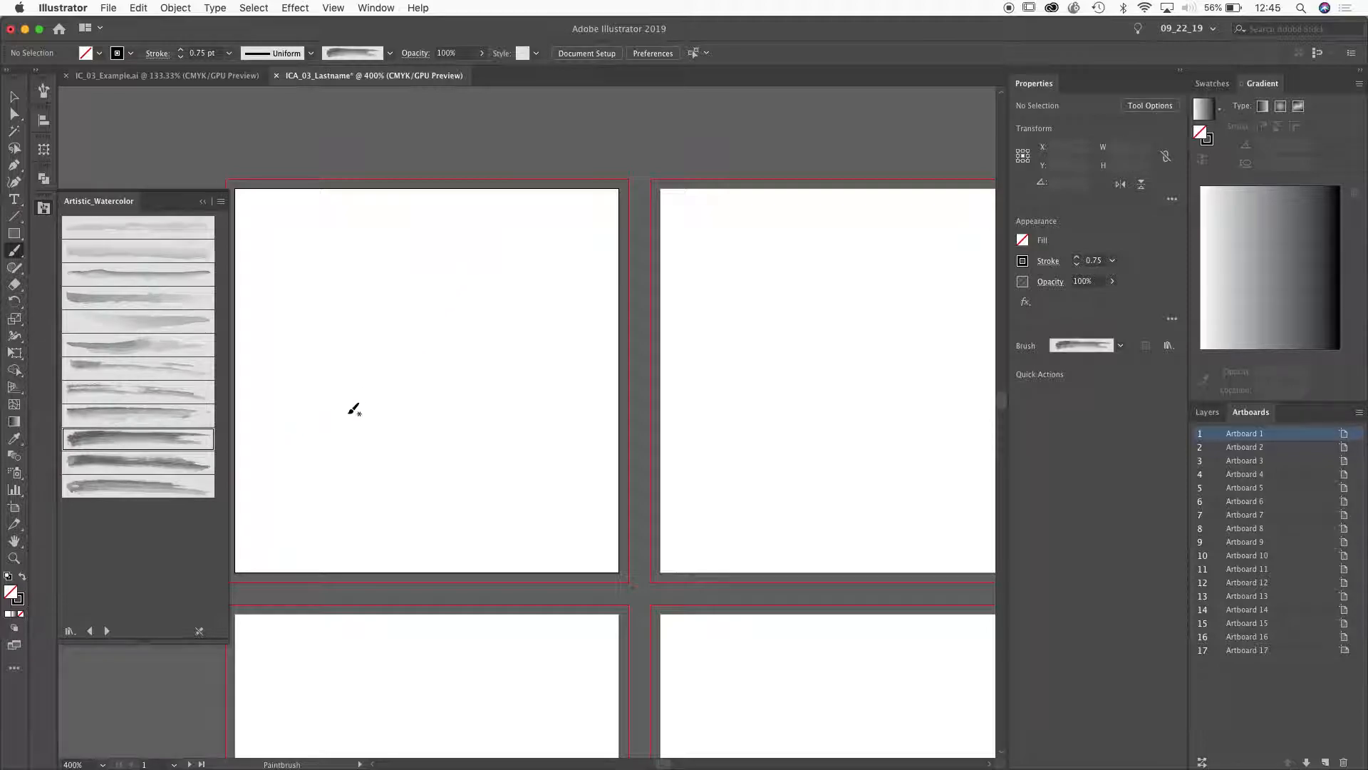
Paint four curved watercolor strokes of different lengths and directions on Artboard 1, and undo all of them.
{"action": "mouse_move", "coordinate": [348, 418]}
{"action": "left_mouse_down"}
{"action": "mouse_move", "coordinate": [351, 342]}
{"action": "mouse_move", "coordinate": [418, 427]}
{"action": "mouse_move", "coordinate": [478, 463]}
{"action": "left_mouse_up"}
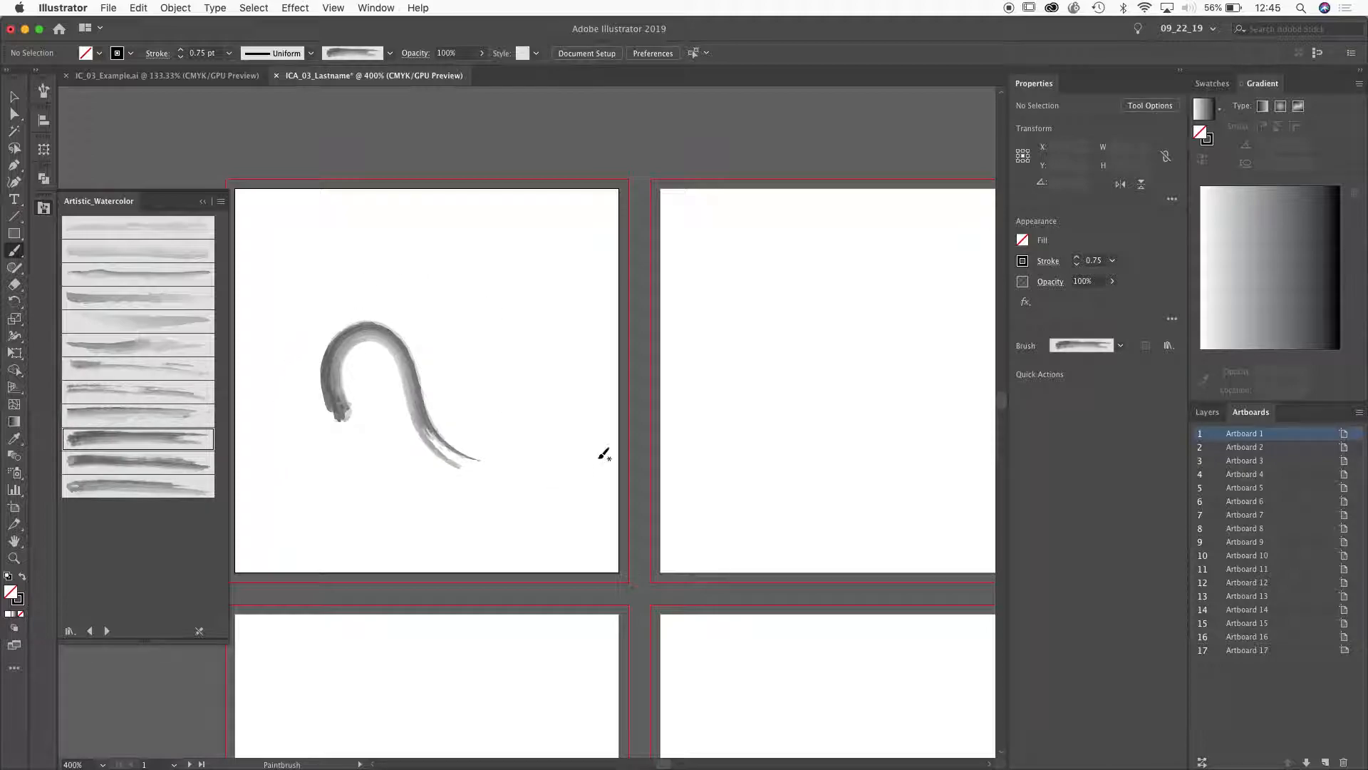
{"action": "mouse_move", "coordinate": [317, 278]}
{"action": "left_mouse_down"}
{"action": "mouse_move", "coordinate": [370, 229]}
{"action": "mouse_move", "coordinate": [569, 356]}
{"action": "left_mouse_up"}
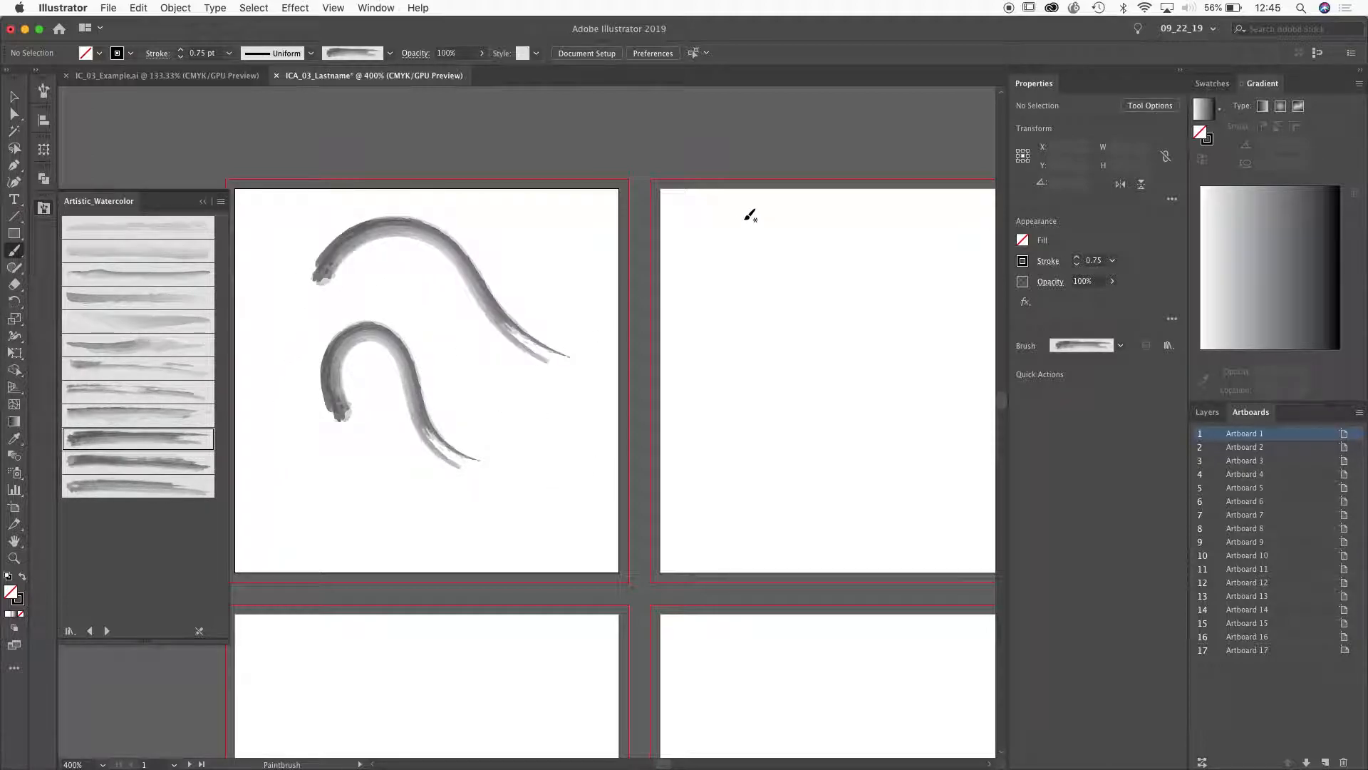
{"action": "left_click_drag", "start_coordinate": [550, 473], "coordinate": [484, 550]}
{"action": "mouse_move", "coordinate": [314, 511]}
{"action": "left_mouse_down"}
{"action": "mouse_move", "coordinate": [305, 467]}
{"action": "mouse_move", "coordinate": [385, 484]}
{"action": "left_mouse_up"}
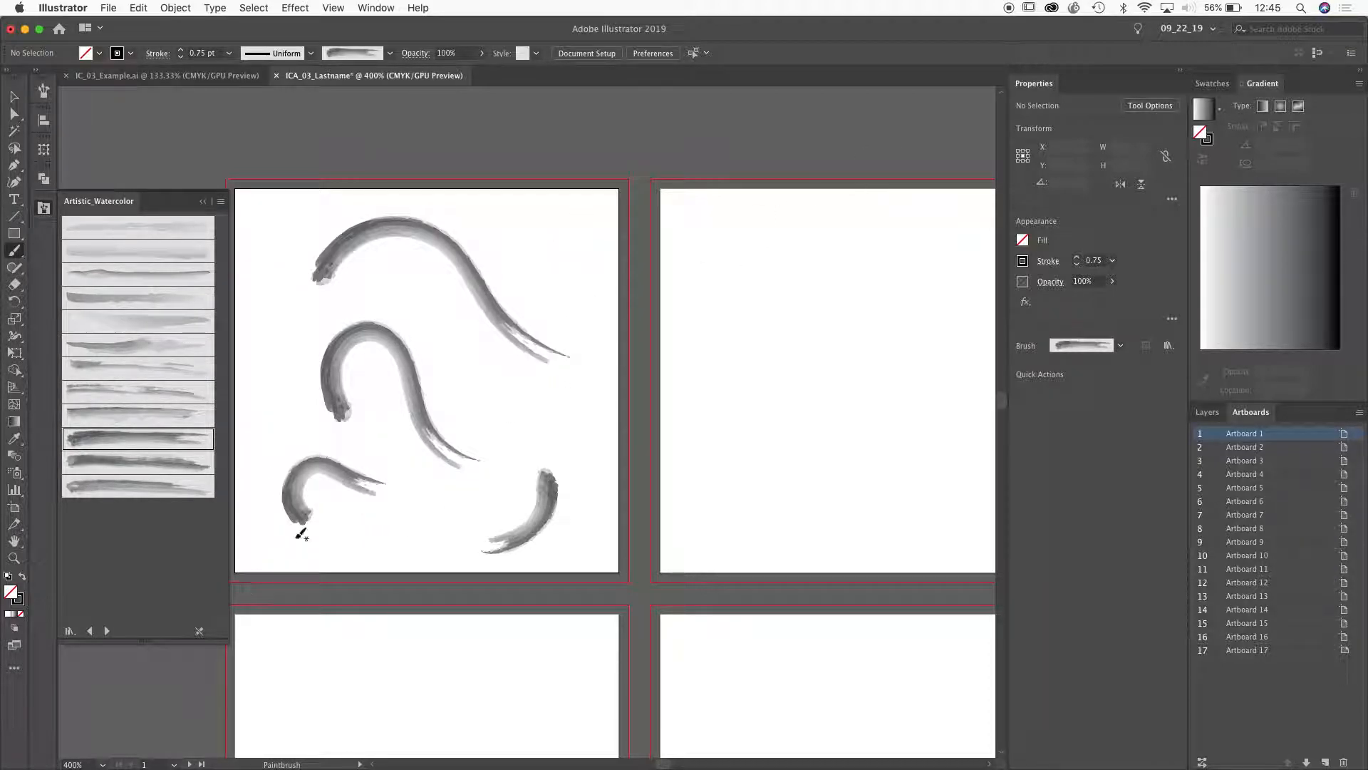
{"action": "key", "text": "super+z"}
{"action": "key", "text": "super+z"}
{"action": "key", "text": "super+z"}
{"action": "key", "text": "super+z"}
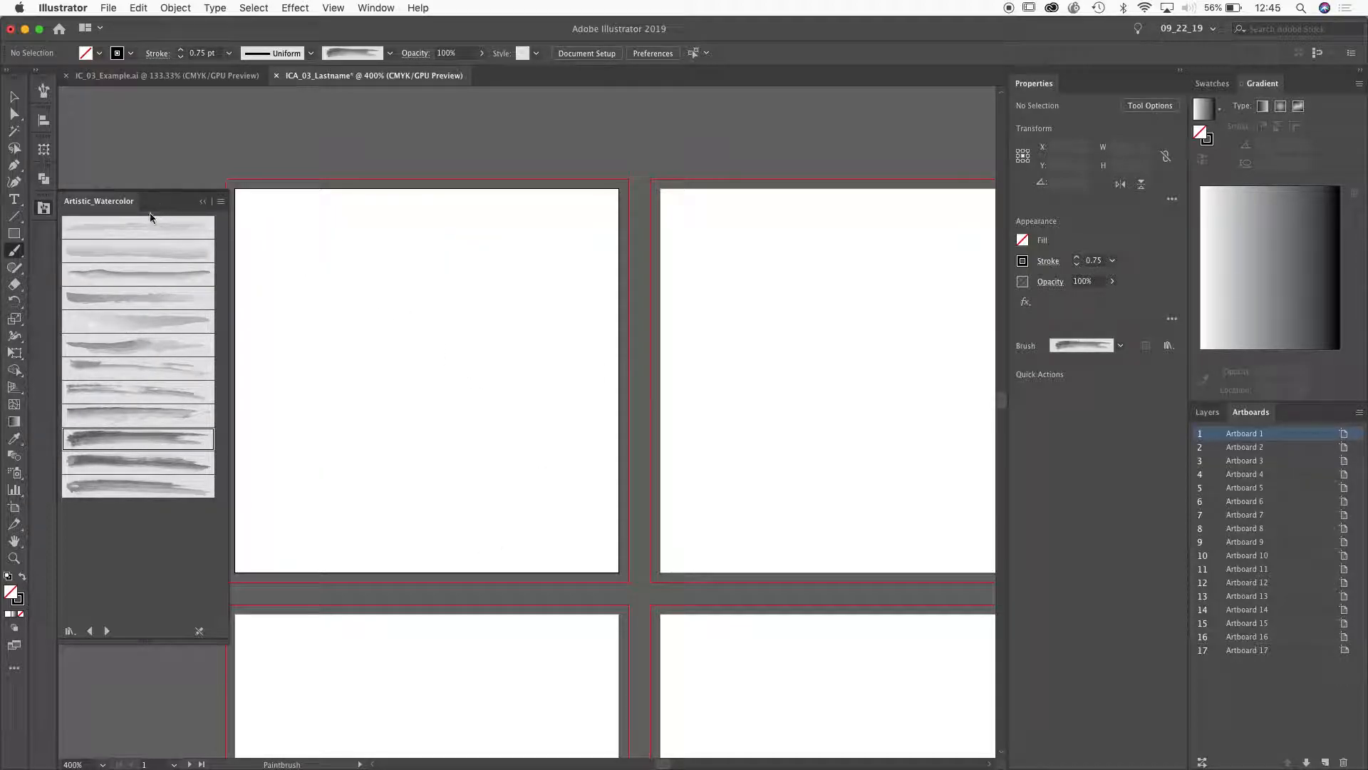
Load the Grunge brushes vector pack in place of the watercolor brush library.
{"action": "left_click", "coordinate": [222, 202]}
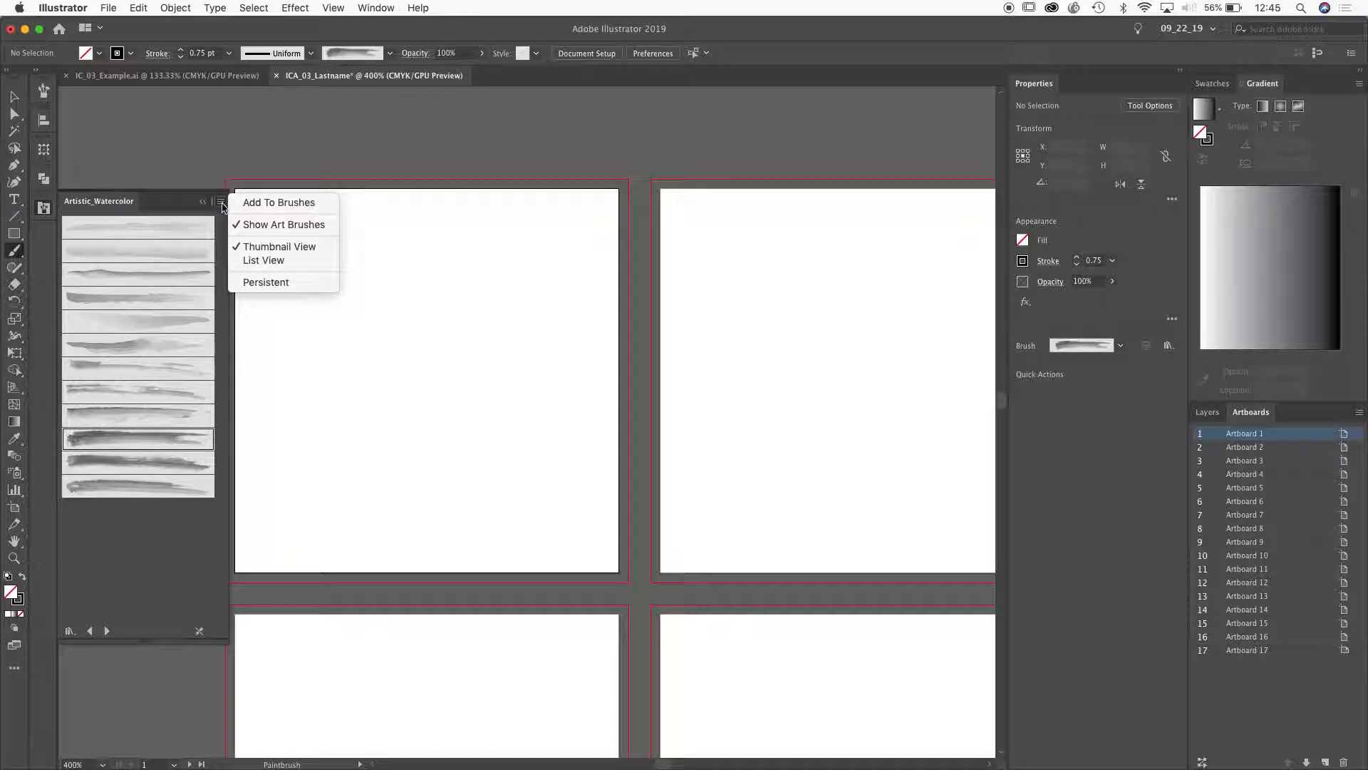
{"action": "left_click", "coordinate": [222, 206]}
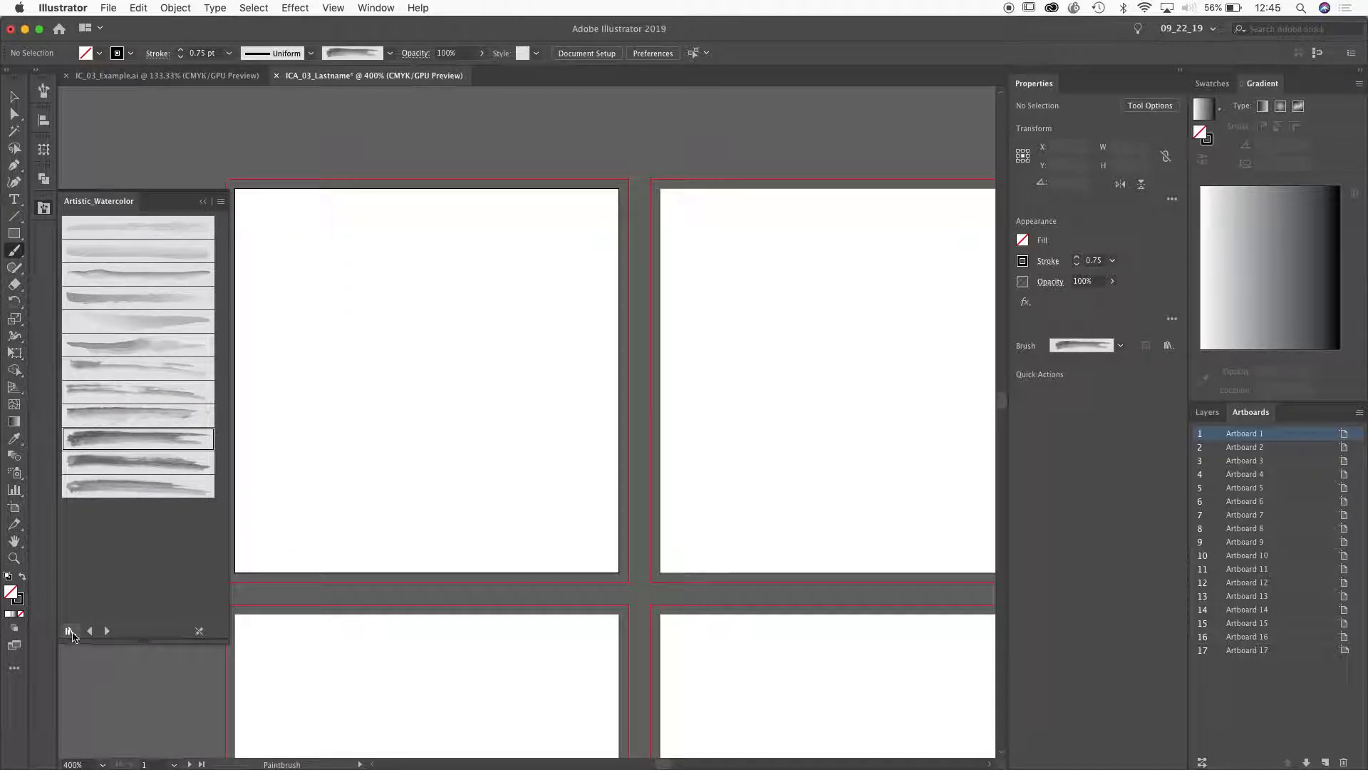
{"action": "left_click", "coordinate": [69, 631]}
{"action": "mouse_move", "coordinate": [78, 638]}
{"action": "mouse_move", "coordinate": [123, 668]}
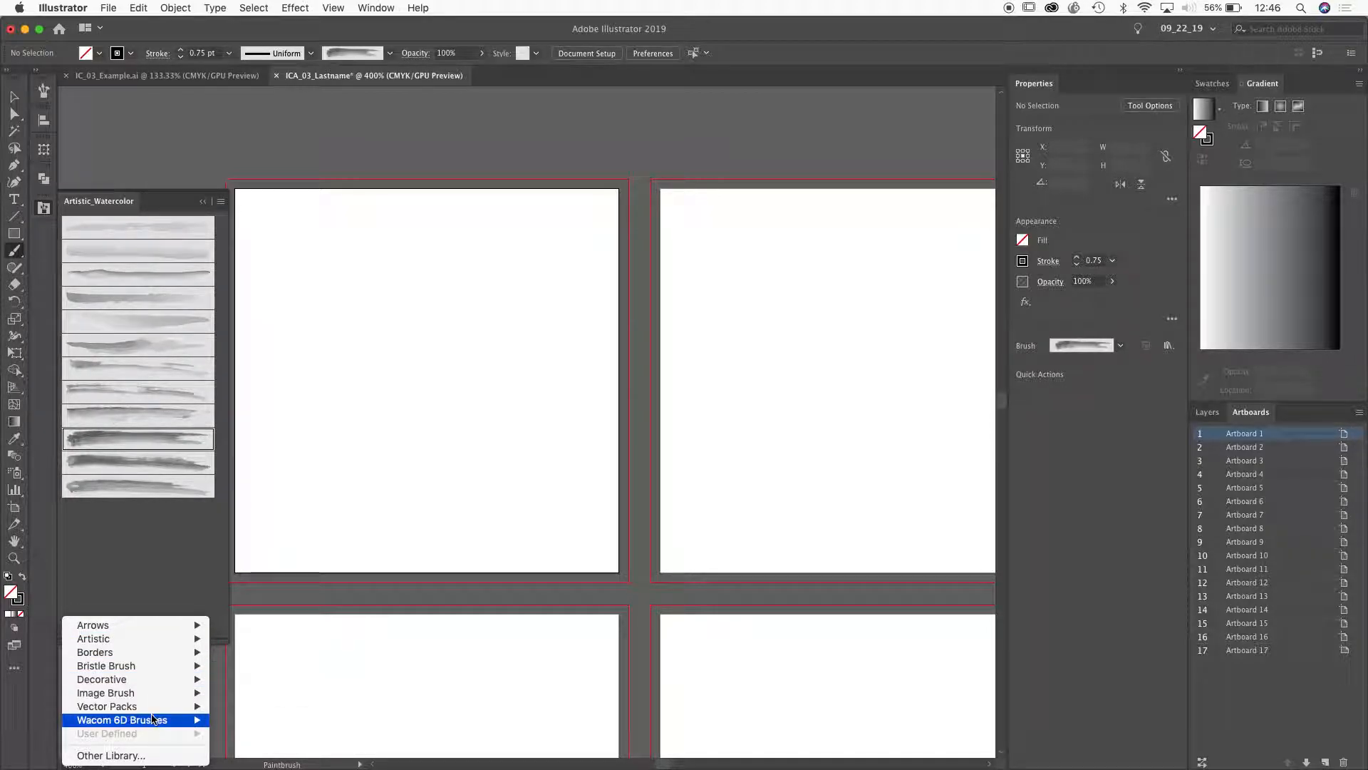
{"action": "mouse_move", "coordinate": [156, 709]}
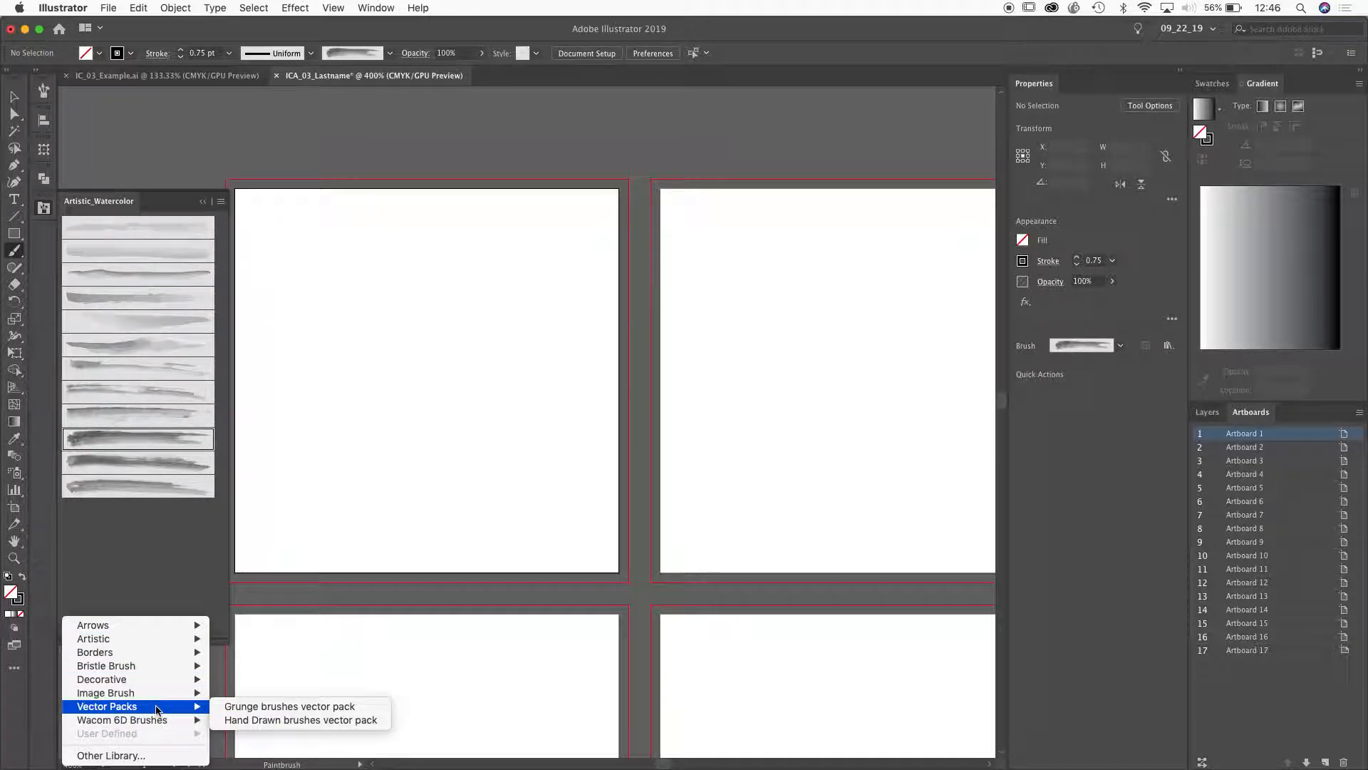
{"action": "left_click", "coordinate": [279, 708]}
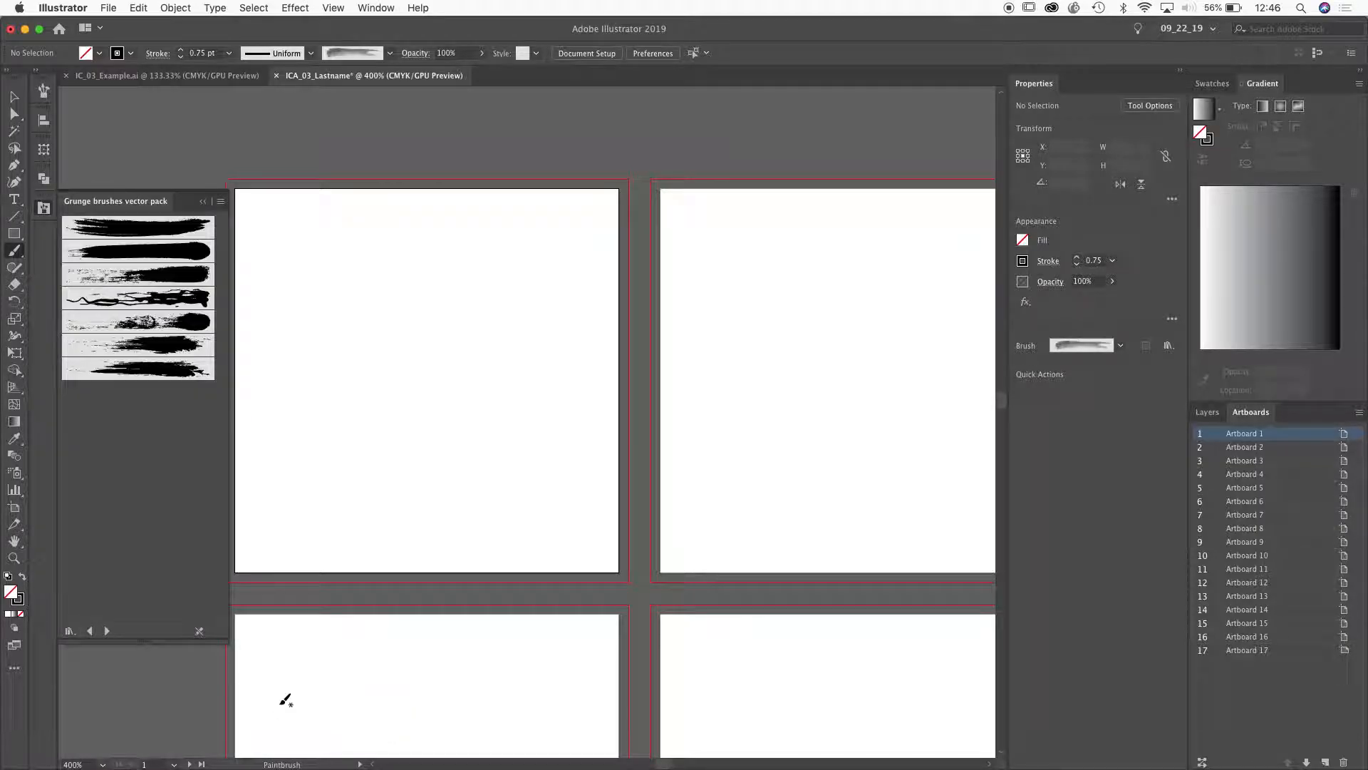
Paint a curved stroke in the upper part of Artboard 1 with the first grunge brush at 0.75 pt.
{"action": "left_click", "coordinate": [137, 226]}
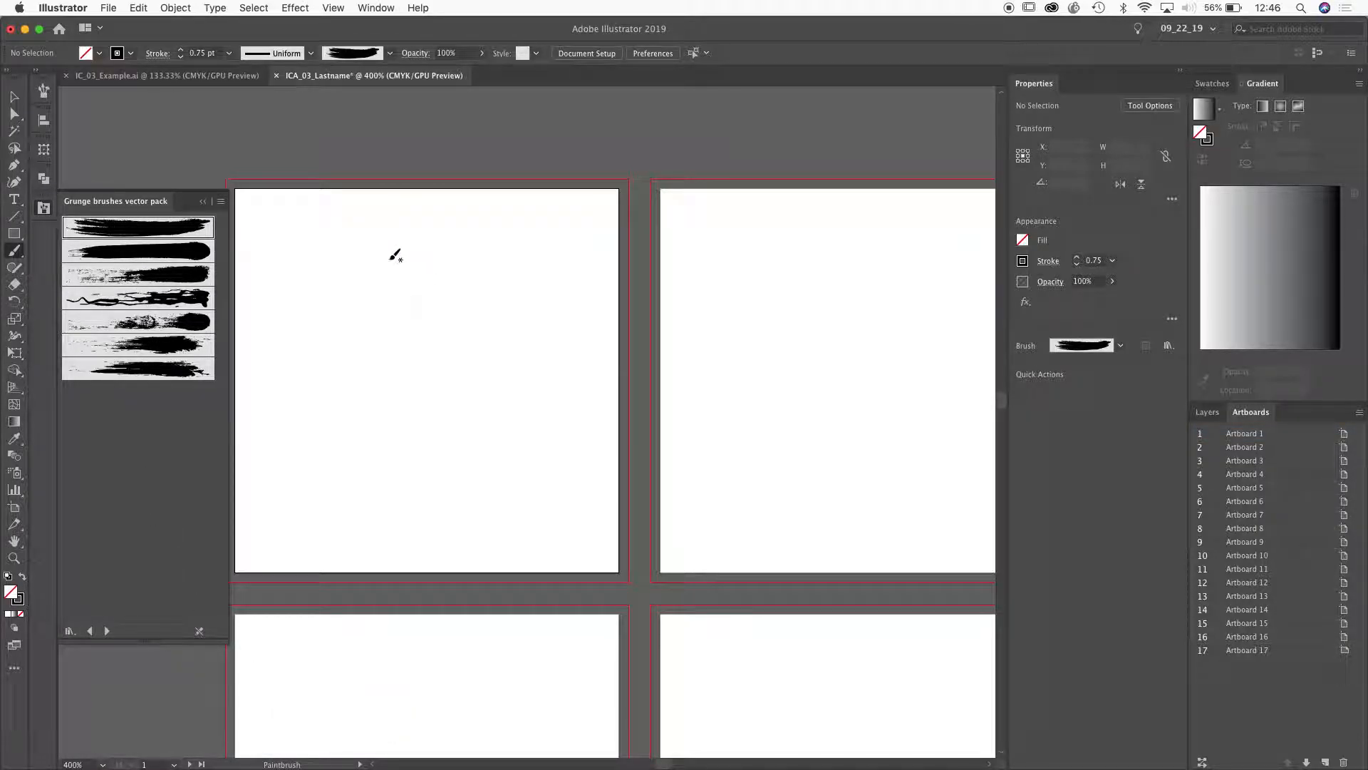
{"action": "mouse_move", "coordinate": [285, 387]}
{"action": "left_mouse_down"}
{"action": "mouse_move", "coordinate": [317, 301]}
{"action": "mouse_move", "coordinate": [435, 262]}
{"action": "left_mouse_up"}
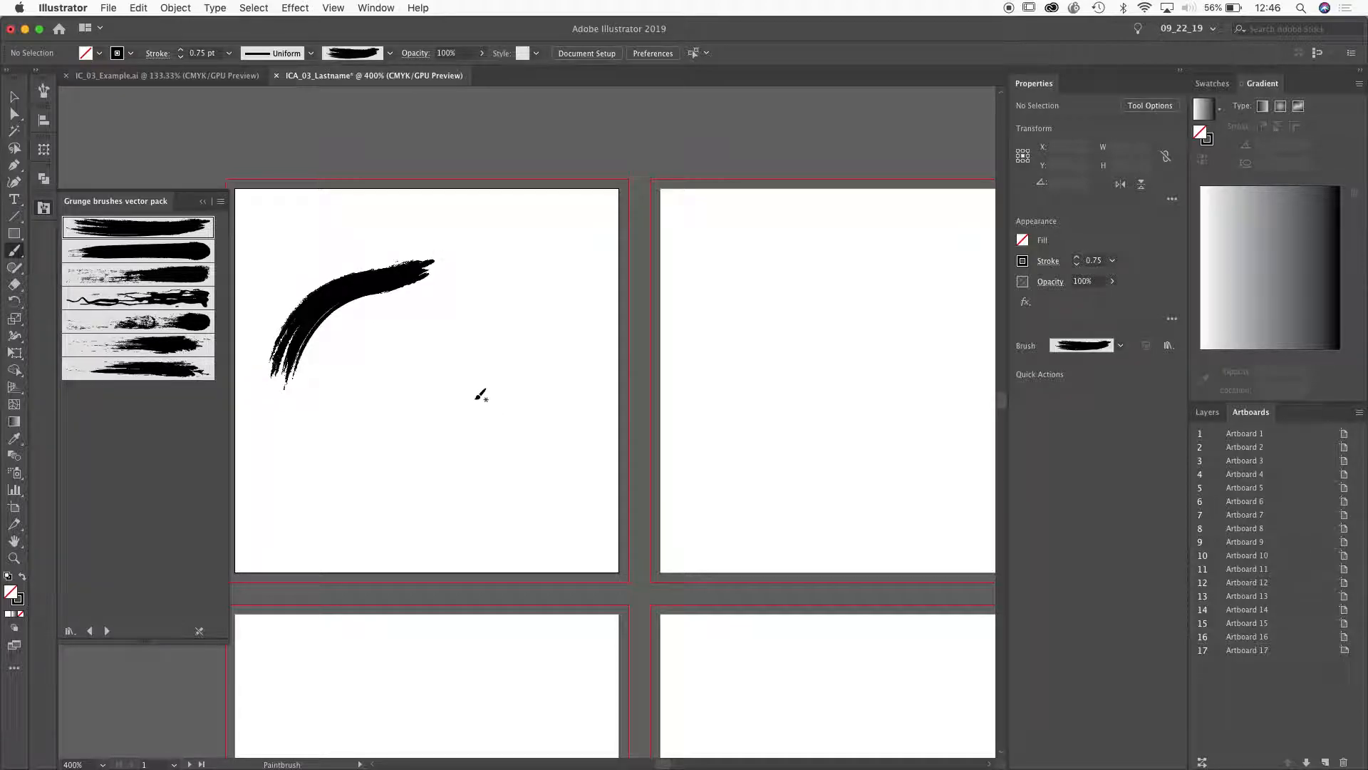
Paint two more curved grunge strokes on Artboard 1, one short and one longer, and undo all three grunge strokes.
{"action": "left_click_drag", "start_coordinate": [379, 357], "coordinate": [341, 441]}
{"action": "mouse_move", "coordinate": [465, 420]}
{"action": "left_mouse_down"}
{"action": "mouse_move", "coordinate": [513, 324]}
{"action": "mouse_move", "coordinate": [562, 299]}
{"action": "left_mouse_up"}
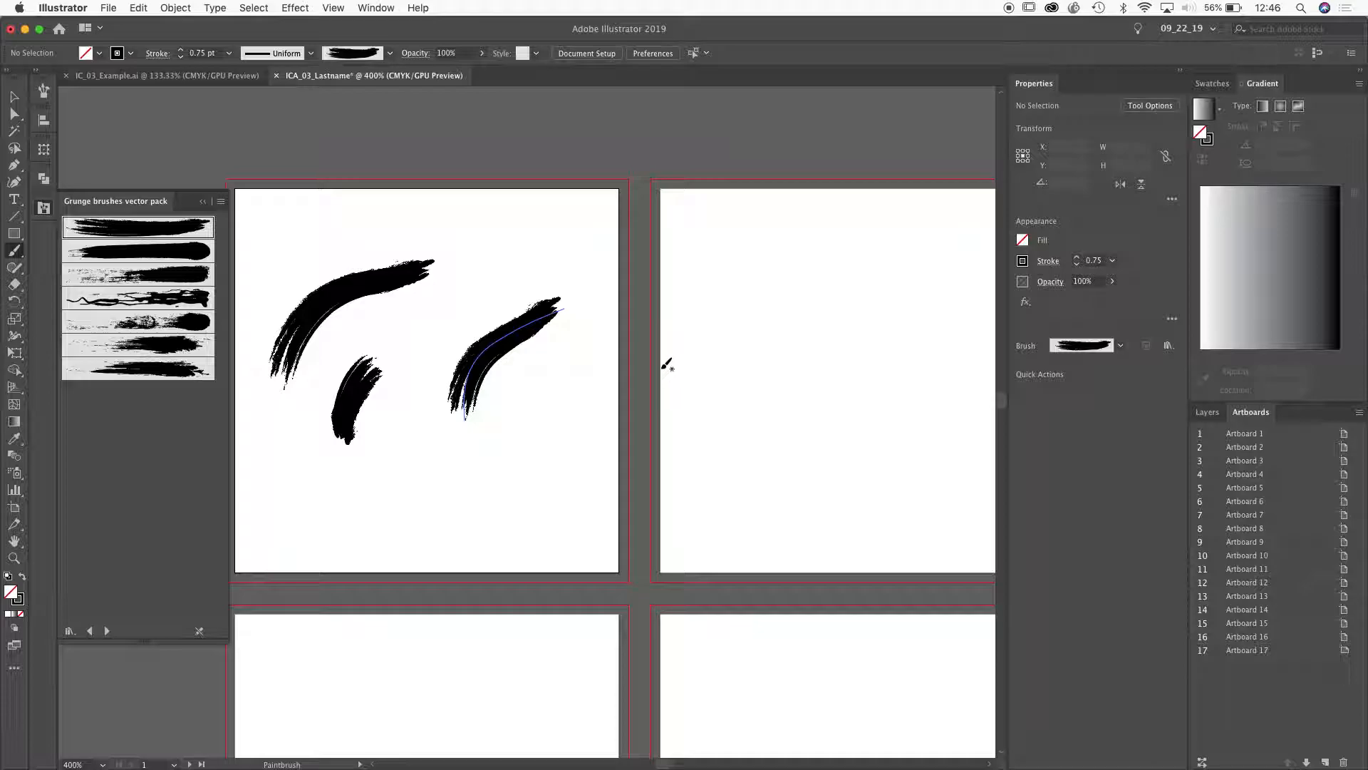
{"action": "key", "text": "super+z"}
{"action": "key", "text": "super+z"}
{"action": "key", "text": "super+z"}
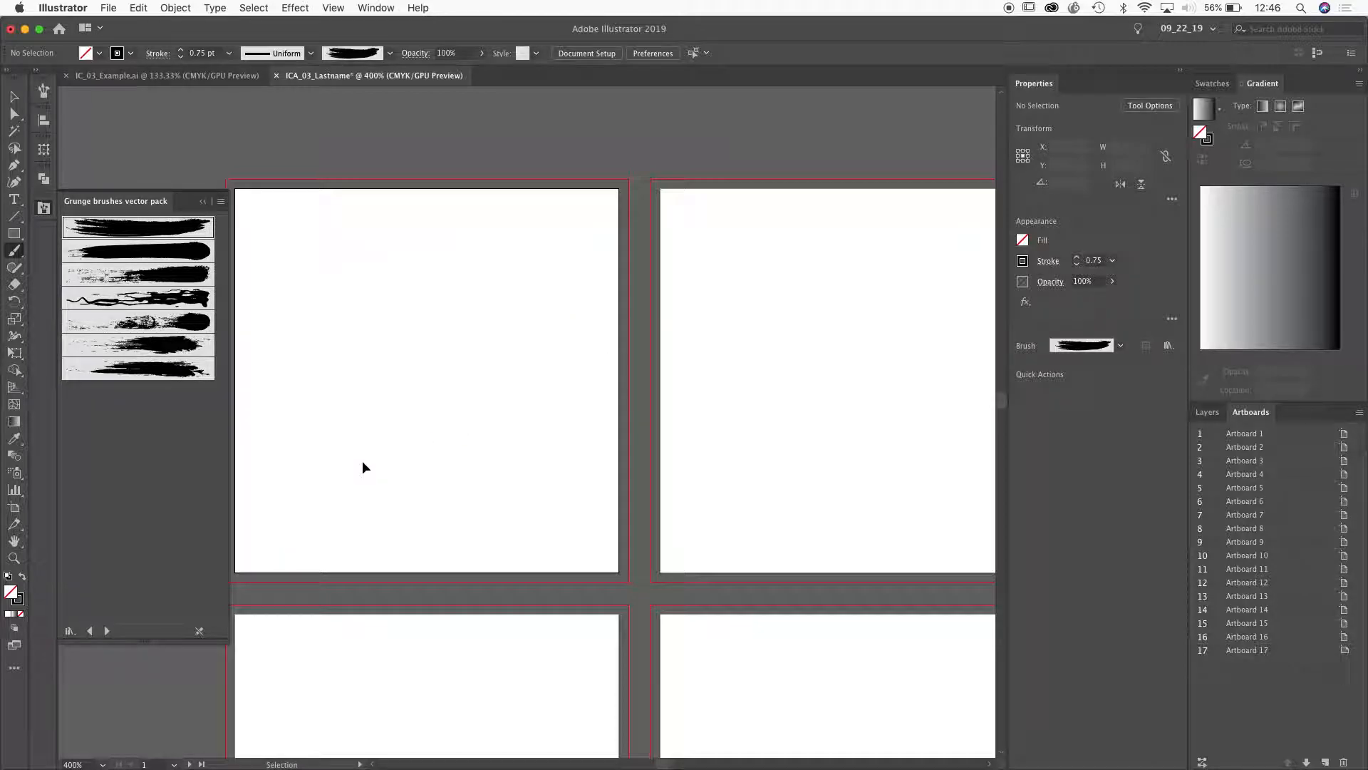
Paint a wavy grunge stroke at 0.75 pt across Artboard 1 and inspect its underlying path in Outline mode.
{"action": "mouse_move", "coordinate": [275, 373]}
{"action": "left_mouse_down"}
{"action": "mouse_move", "coordinate": [370, 339]}
{"action": "mouse_move", "coordinate": [547, 355]}
{"action": "left_mouse_up"}
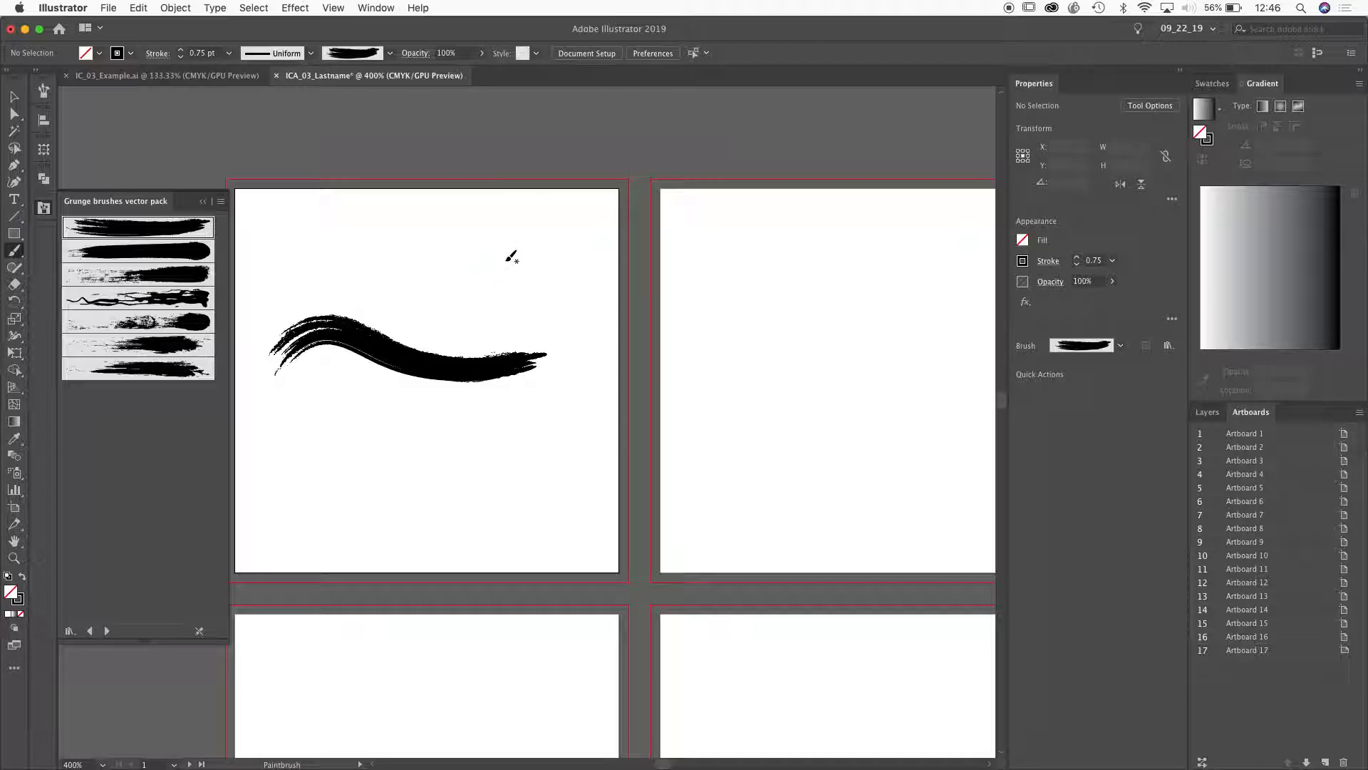
{"action": "key", "text": "super+y"}
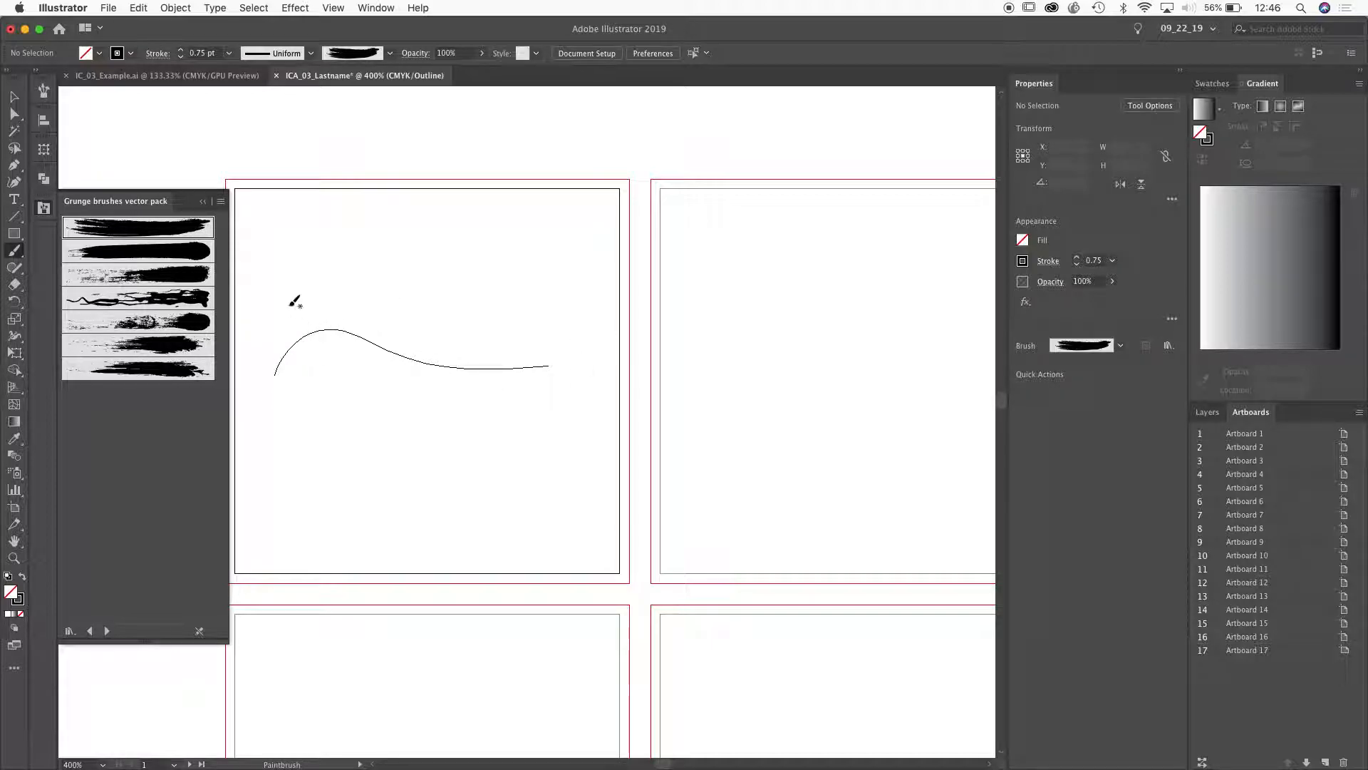
{"action": "key", "text": "v"}
{"action": "key", "text": "super+y"}
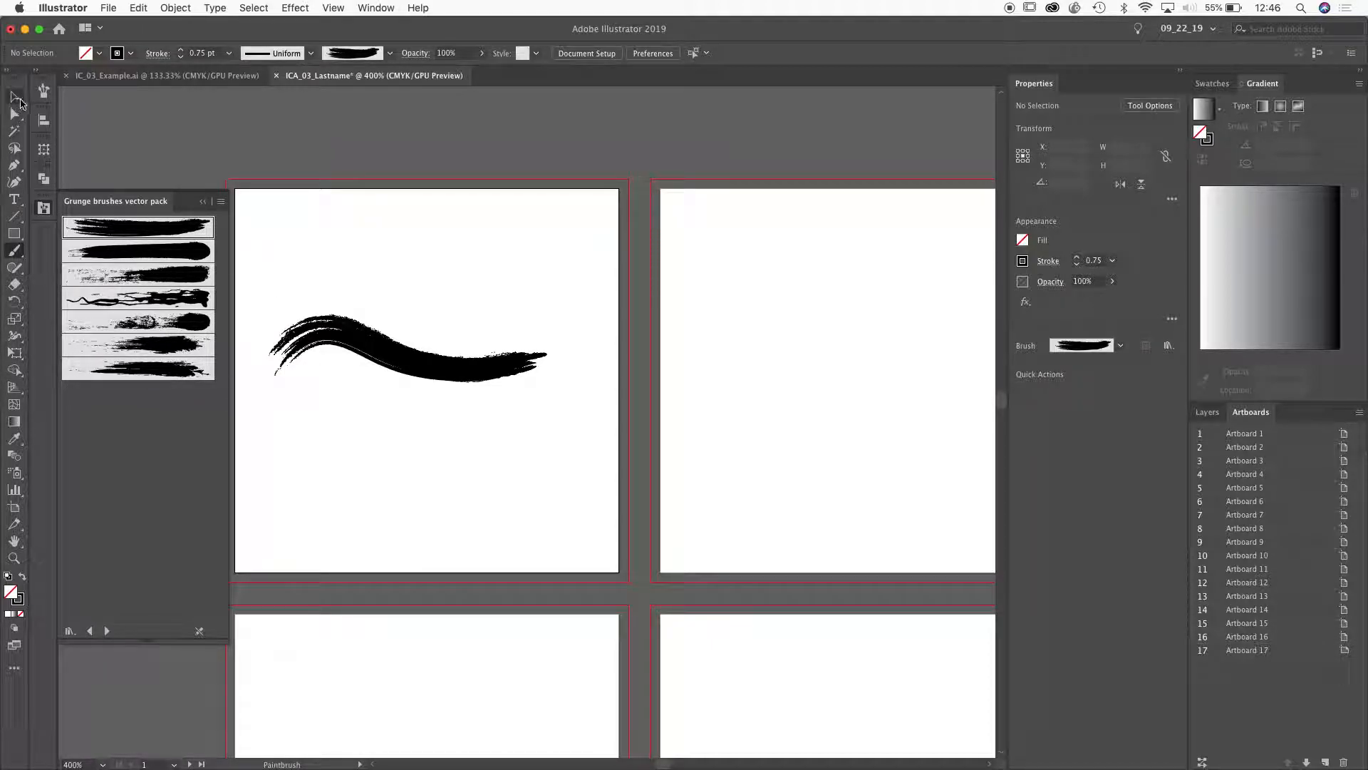
Move, rotate and scale the wavy stroke into a longer, flatter and thinner diagonal running down across Artboard 1.
{"action": "left_click", "coordinate": [16, 99]}
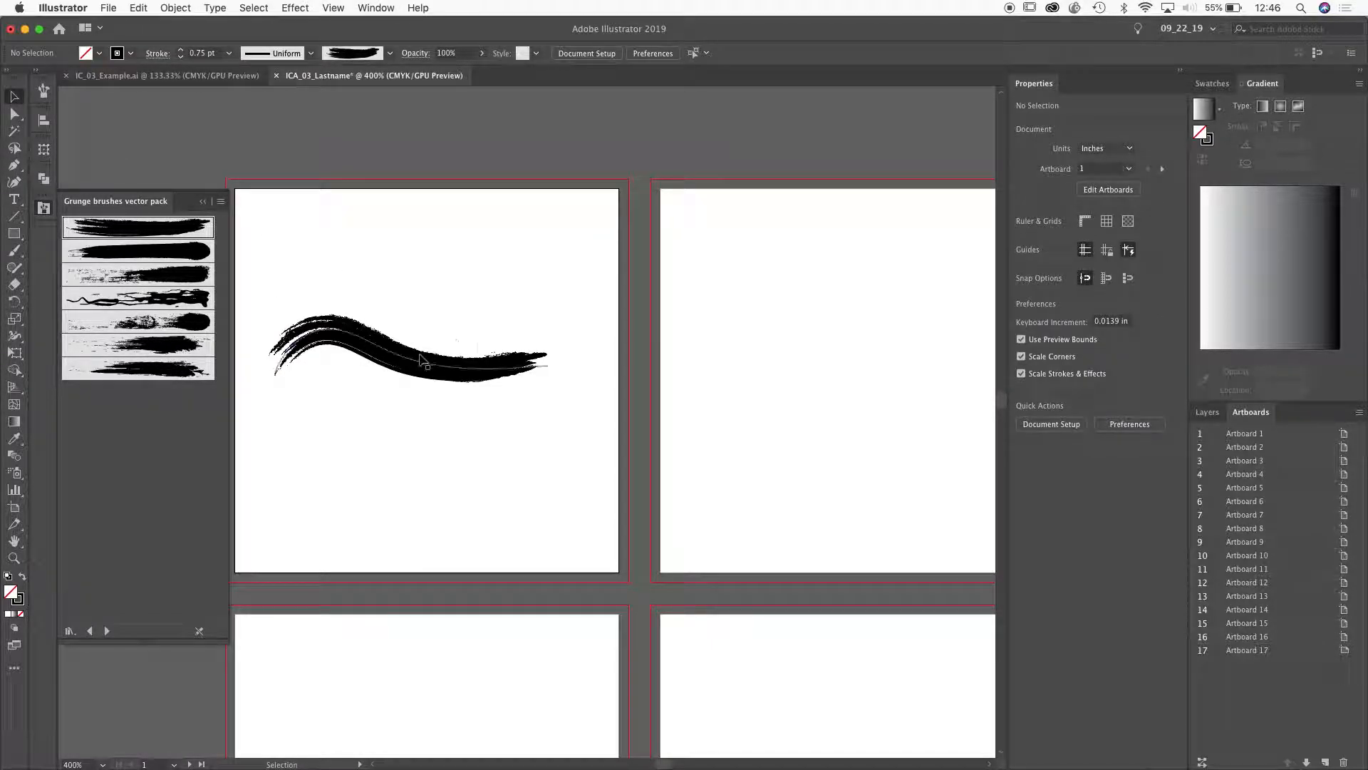
{"action": "mouse_move", "coordinate": [416, 362]}
{"action": "left_mouse_down"}
{"action": "mouse_move", "coordinate": [456, 382]}
{"action": "mouse_move", "coordinate": [499, 369]}
{"action": "mouse_move", "coordinate": [451, 371]}
{"action": "left_mouse_up"}
{"action": "mouse_move", "coordinate": [580, 316]}
{"action": "left_mouse_down"}
{"action": "mouse_move", "coordinate": [608, 387]}
{"action": "mouse_move", "coordinate": [553, 498]}
{"action": "mouse_move", "coordinate": [581, 465]}
{"action": "left_mouse_up"}
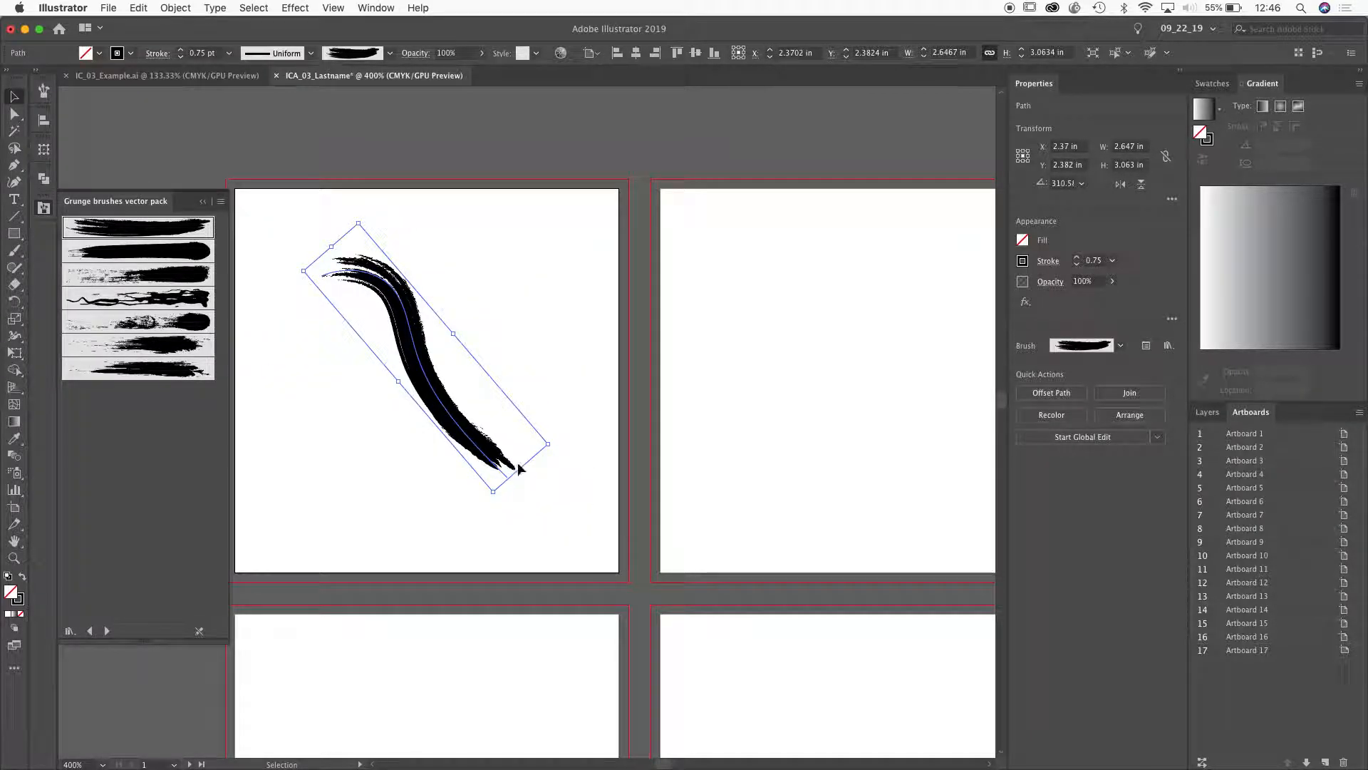
{"action": "left_click_drag", "start_coordinate": [510, 481], "coordinate": [694, 624]}
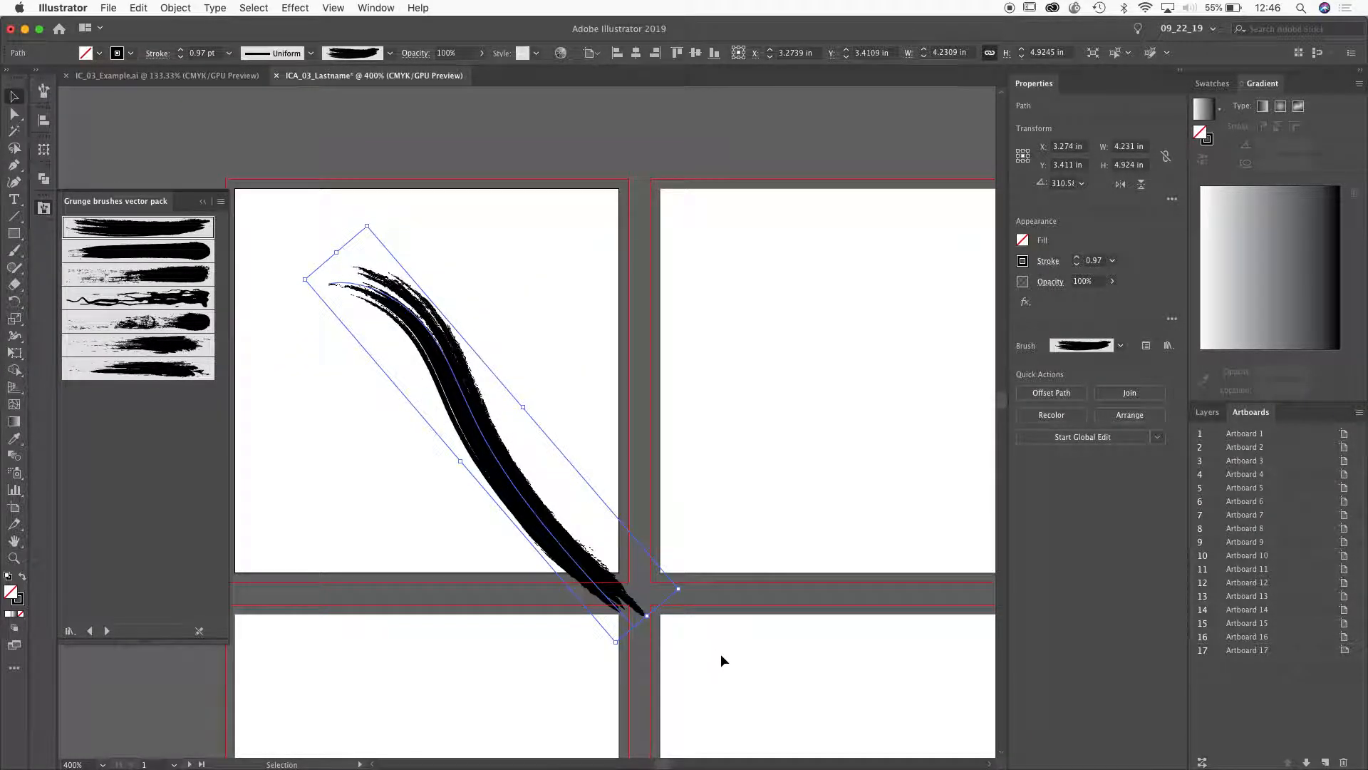
{"action": "left_click_drag", "start_coordinate": [521, 403], "coordinate": [507, 456]}
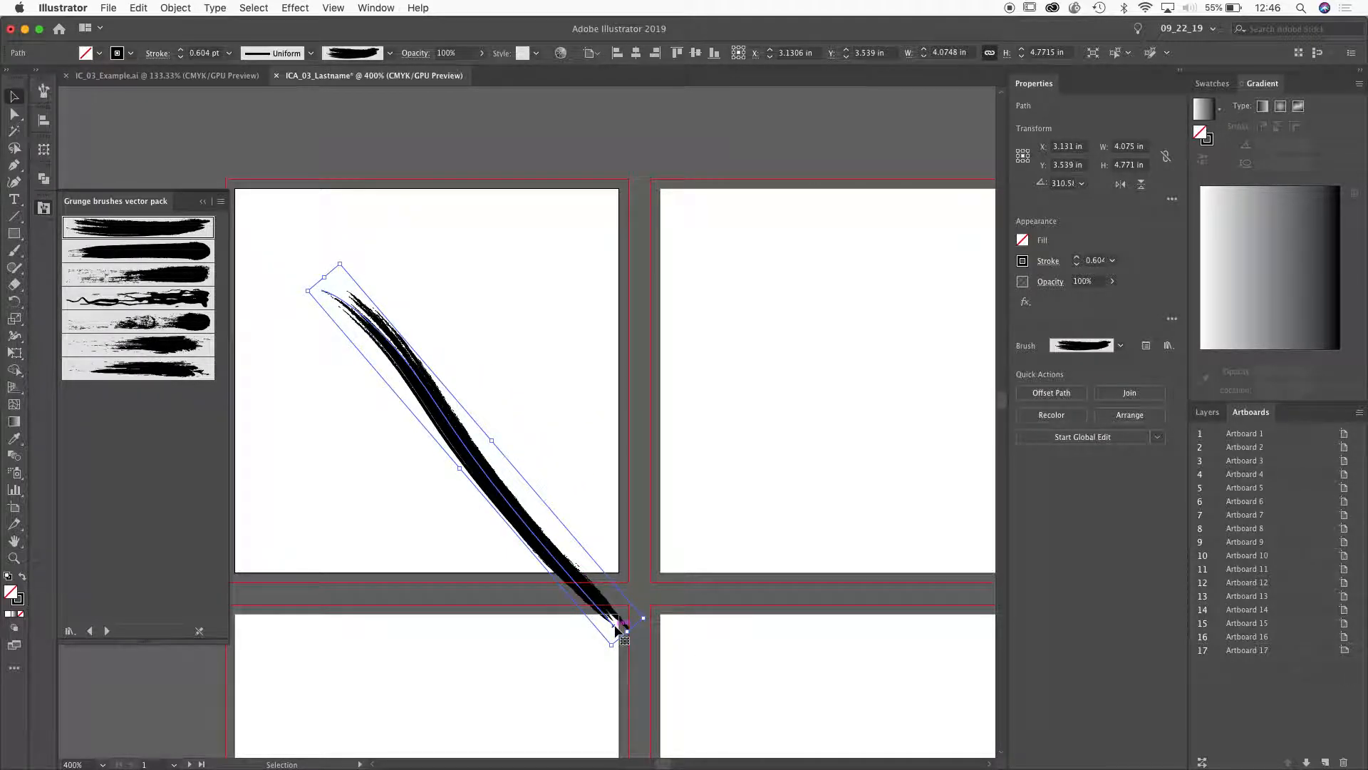
{"action": "left_click_drag", "start_coordinate": [627, 631], "coordinate": [583, 579]}
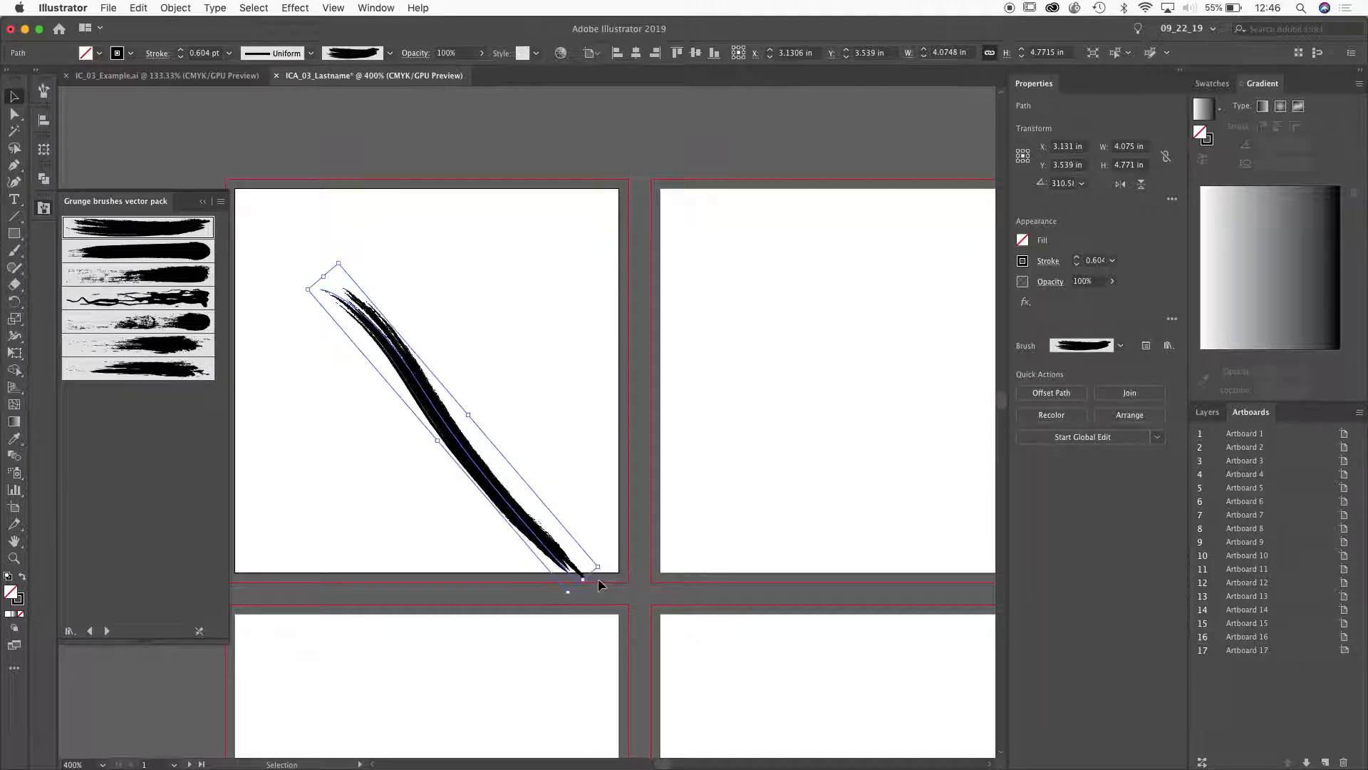
{"action": "mouse_move", "coordinate": [474, 413]}
{"action": "left_mouse_down"}
{"action": "mouse_move", "coordinate": [474, 382]}
{"action": "mouse_move", "coordinate": [449, 403]}
{"action": "mouse_move", "coordinate": [451, 376]}
{"action": "left_mouse_up"}
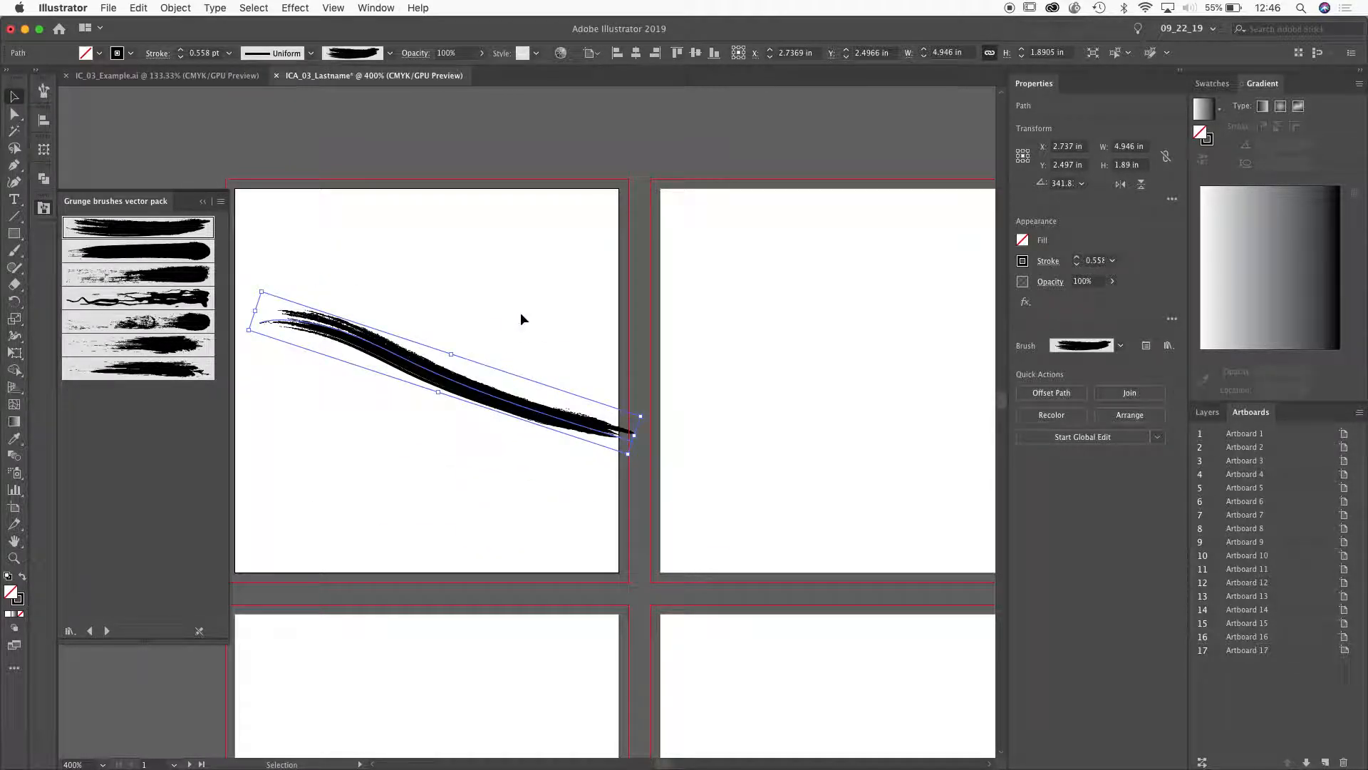
Use the Width tool to flare the upper-left part of the stroke and narrow its middle, and delete the stroke.
{"action": "left_click", "coordinate": [15, 337]}
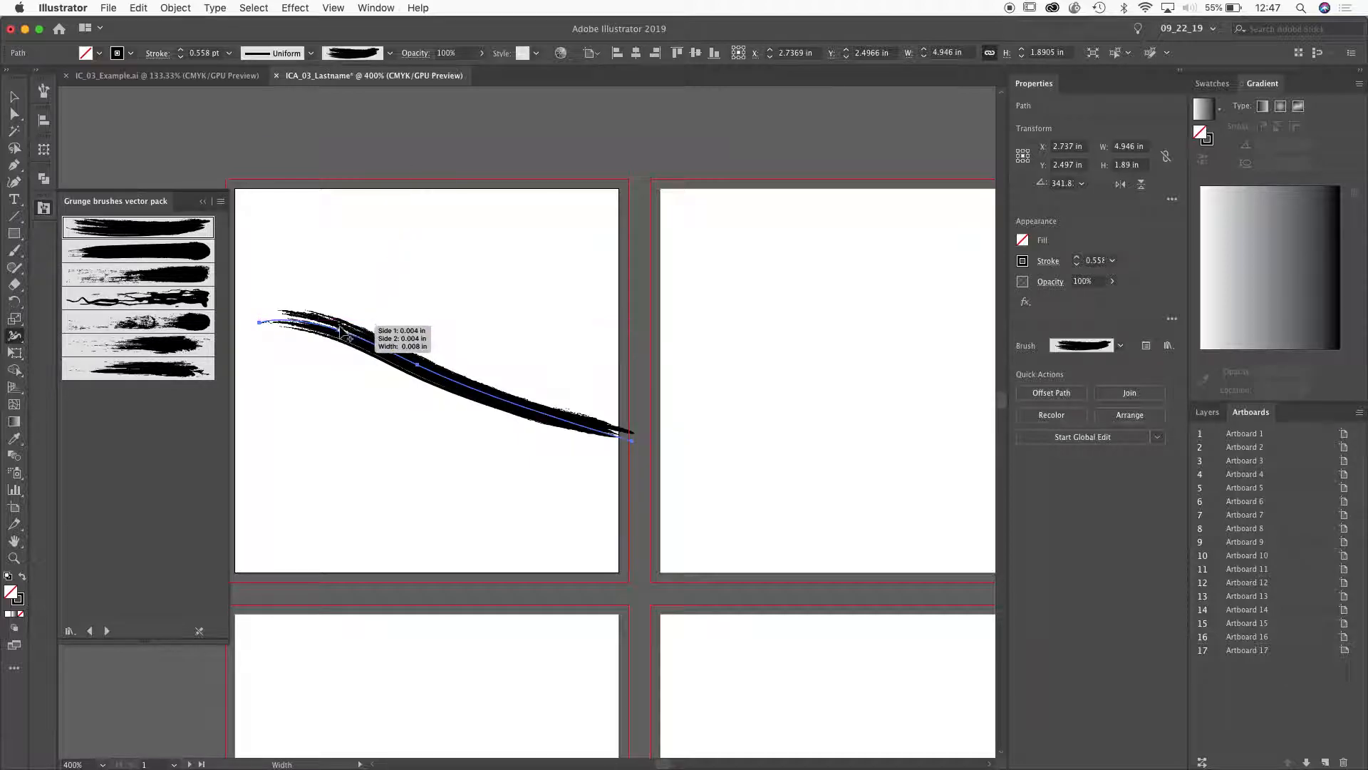
{"action": "left_click_drag", "start_coordinate": [340, 331], "coordinate": [327, 377]}
{"action": "left_click_drag", "start_coordinate": [488, 404], "coordinate": [487, 403]}
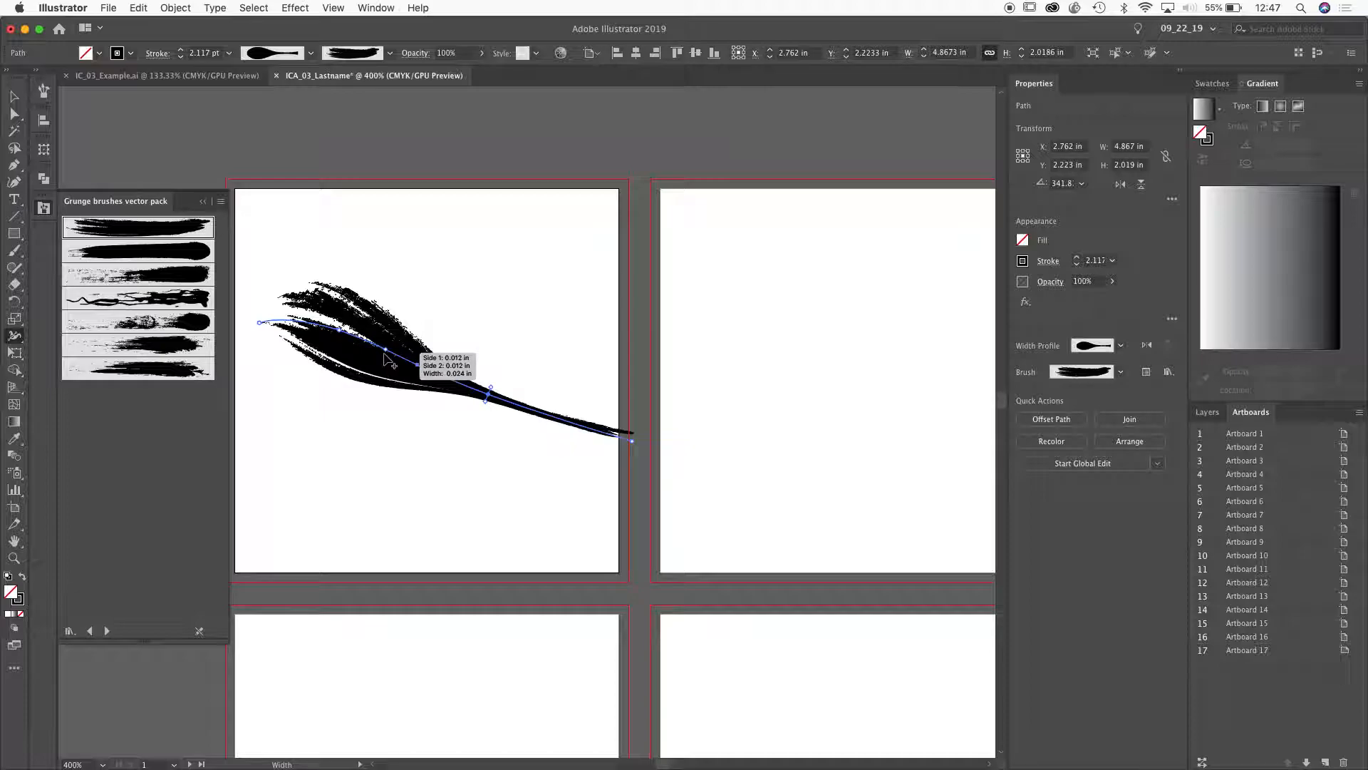
{"action": "mouse_move", "coordinate": [547, 414]}
{"action": "left_mouse_down"}
{"action": "mouse_move", "coordinate": [541, 433]}
{"action": "mouse_move", "coordinate": [549, 409]}
{"action": "mouse_move", "coordinate": [581, 407]}
{"action": "mouse_move", "coordinate": [557, 397]}
{"action": "mouse_move", "coordinate": [534, 456]}
{"action": "left_mouse_up"}
{"action": "left_click_drag", "start_coordinate": [488, 394], "coordinate": [331, 348]}
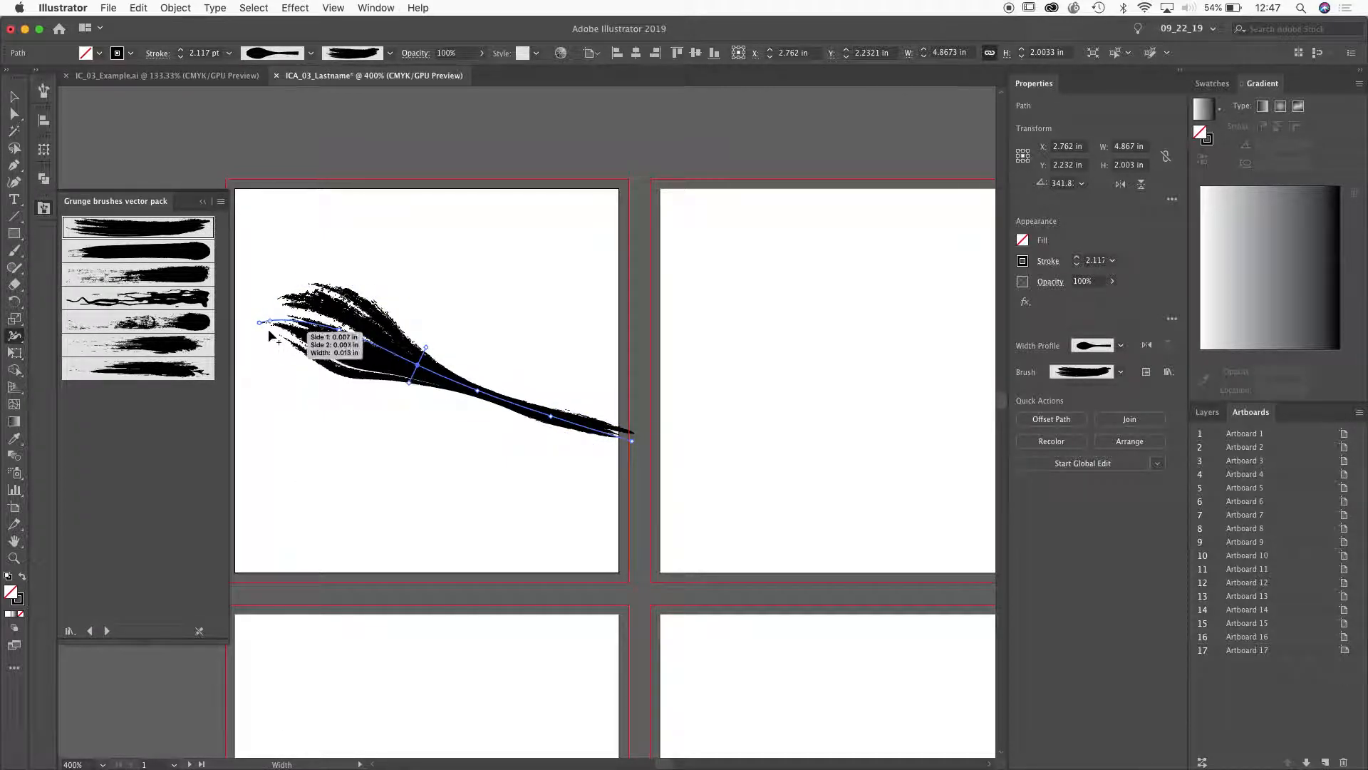
{"action": "mouse_move", "coordinate": [257, 321]}
{"action": "left_mouse_down"}
{"action": "mouse_move", "coordinate": [262, 336]}
{"action": "mouse_move", "coordinate": [244, 240]}
{"action": "left_mouse_up"}
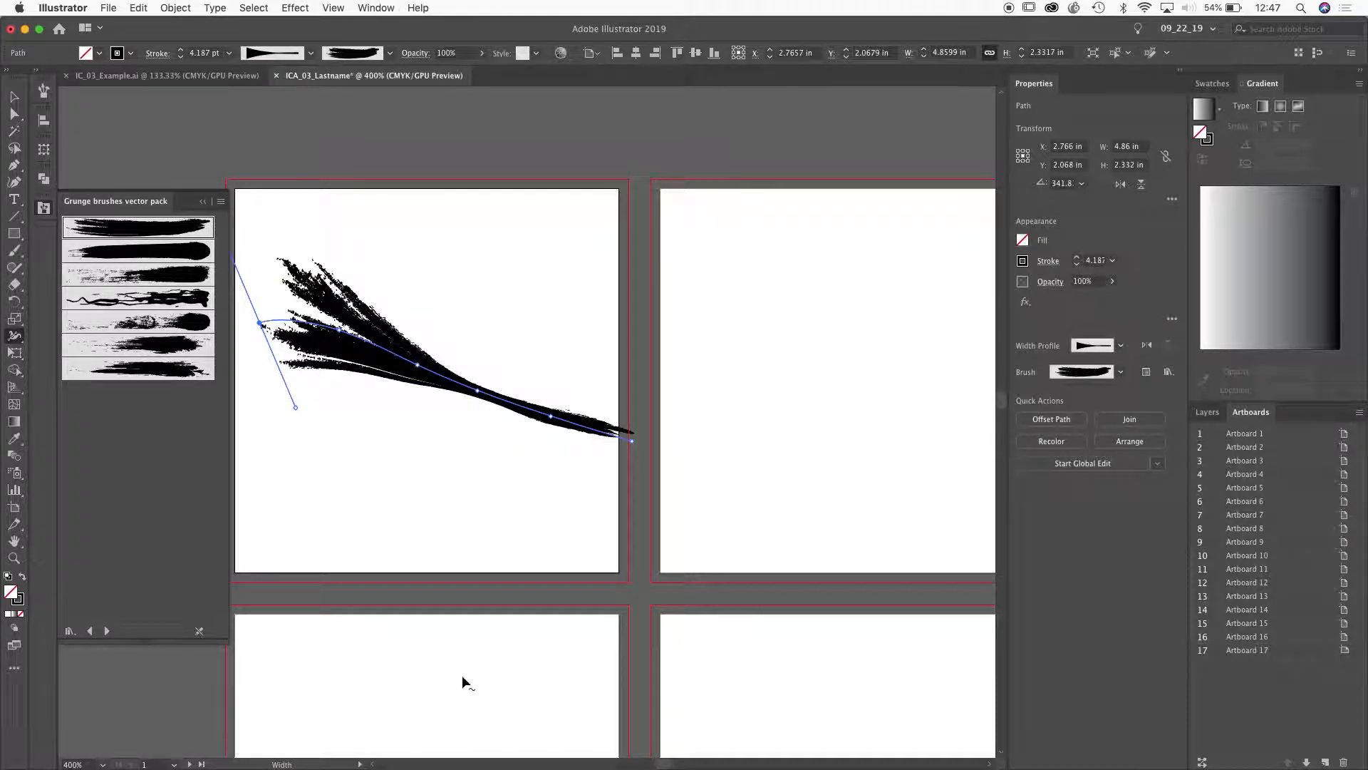
{"action": "left_click", "coordinate": [15, 97]}
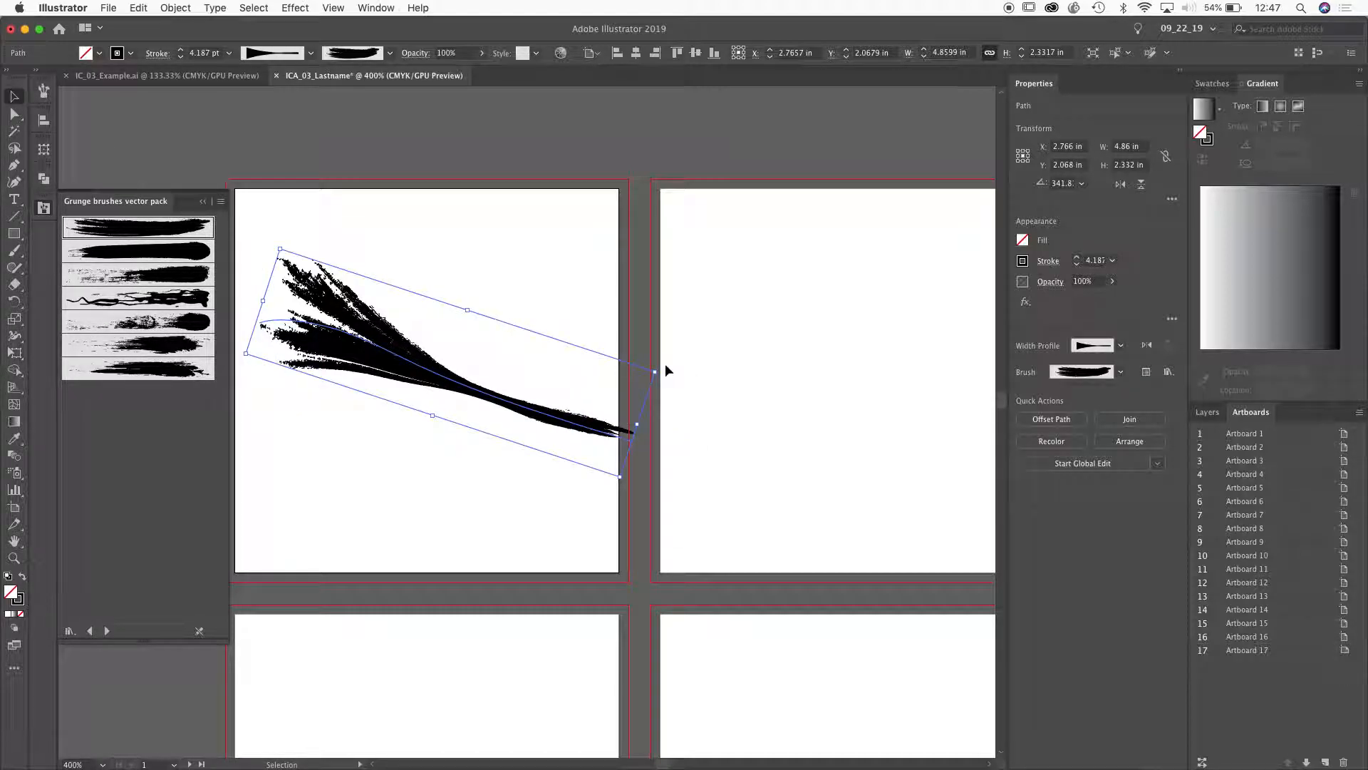
{"action": "key", "text": "Delete"}
Paint a wavy stroke at 4.187 pt on Artboard 1 with the first grunge brush, and undo it.
{"action": "left_click", "coordinate": [186, 255]}
{"action": "left_click", "coordinate": [186, 230]}
{"action": "key", "text": "b"}
{"action": "left_click_drag", "start_coordinate": [364, 322], "coordinate": [485, 428]}
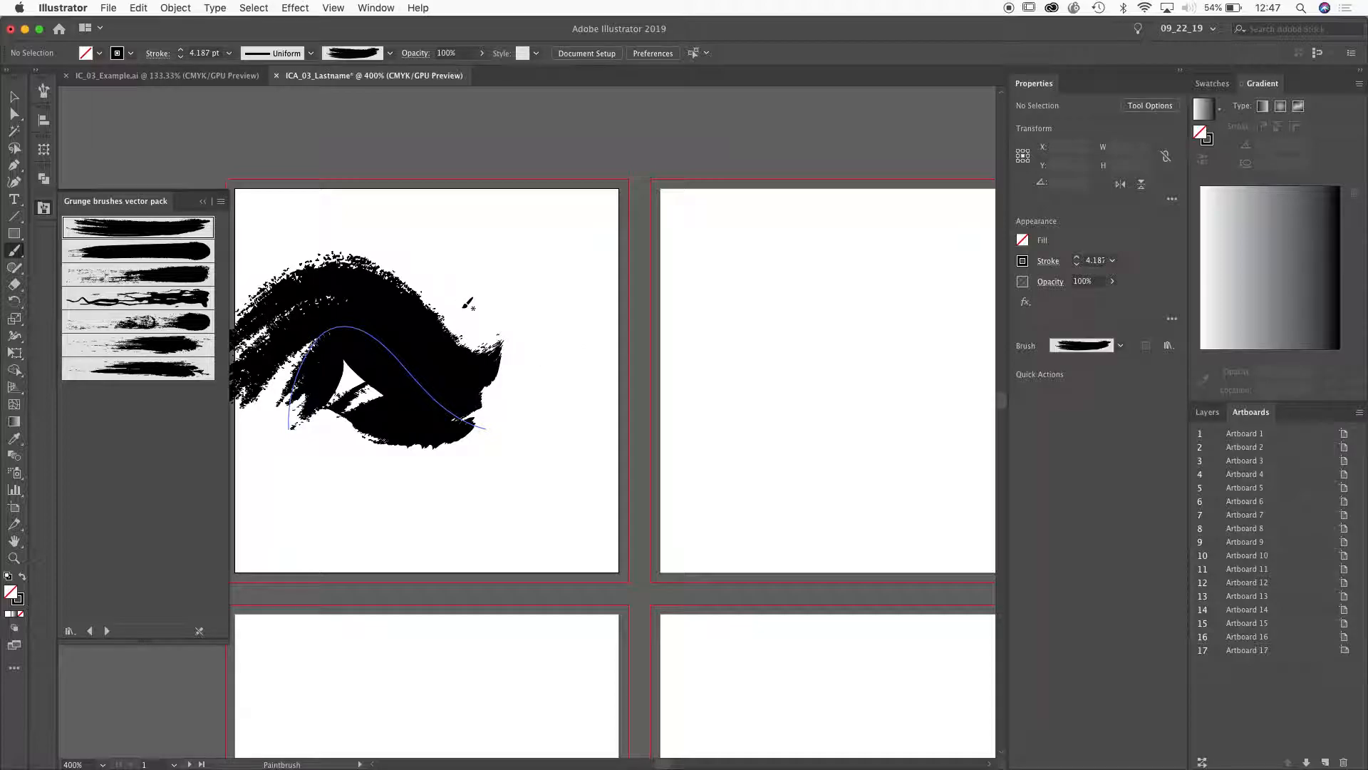
{"action": "key", "text": "super+z"}
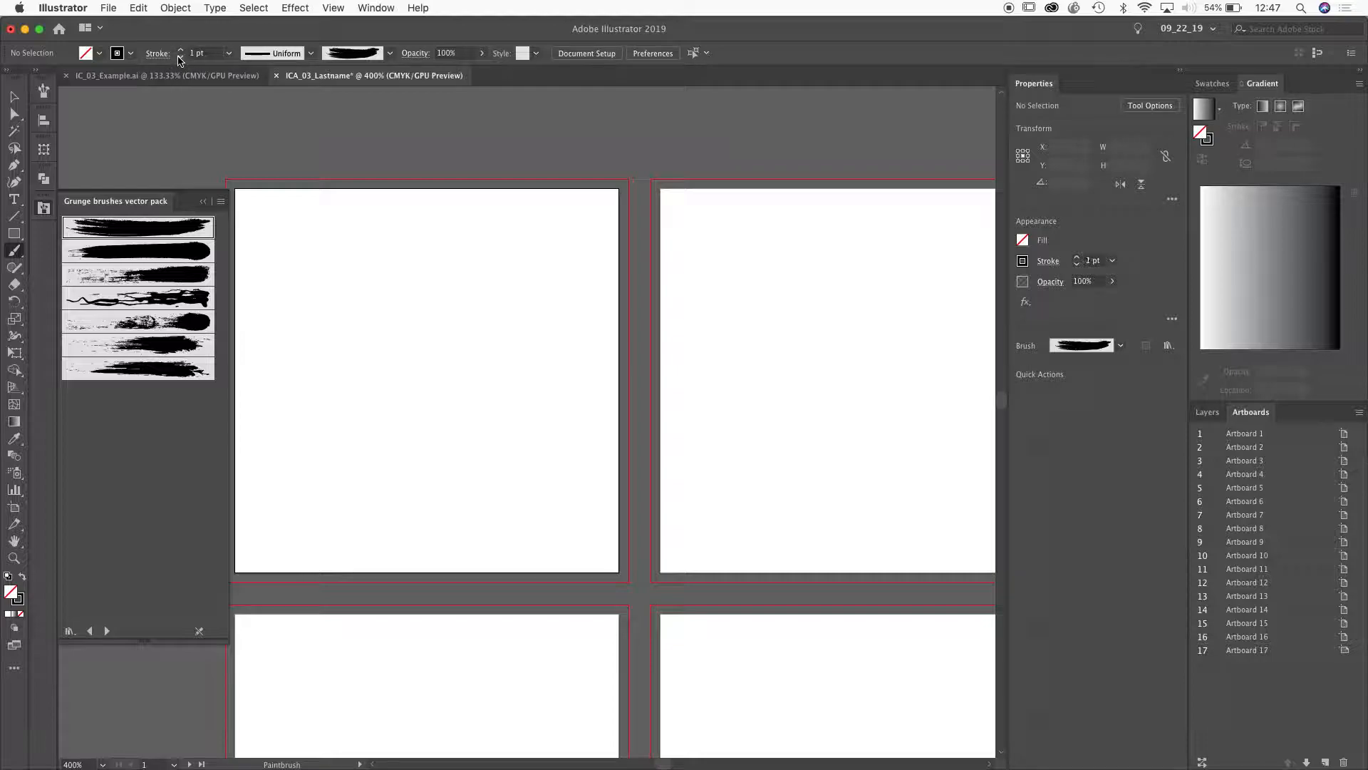
Paint a wavy grunge stroke at 1 pt across the middle of Artboard 1 and shift it slightly down and to the right.
{"action": "left_click_drag", "start_coordinate": [295, 389], "coordinate": [553, 360]}
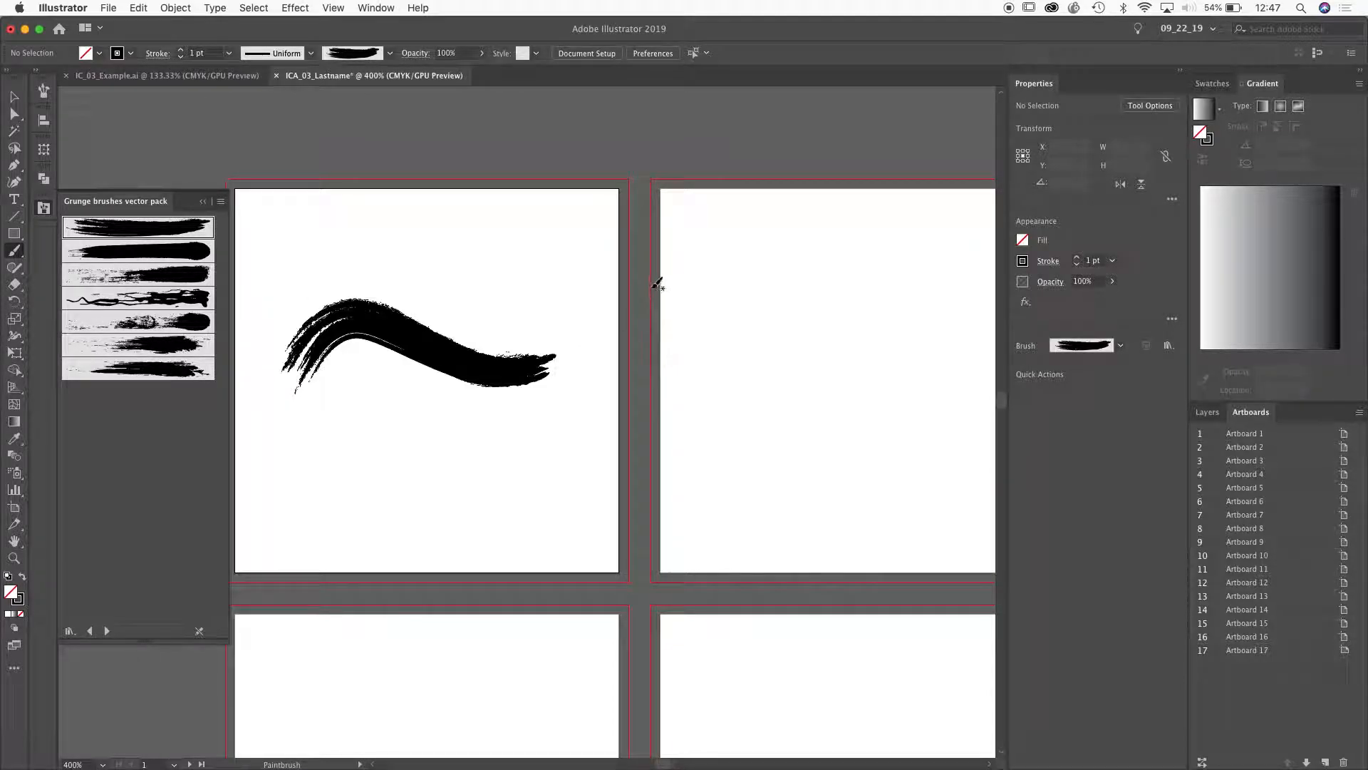
{"action": "left_click_drag", "start_coordinate": [420, 342], "coordinate": [448, 364]}
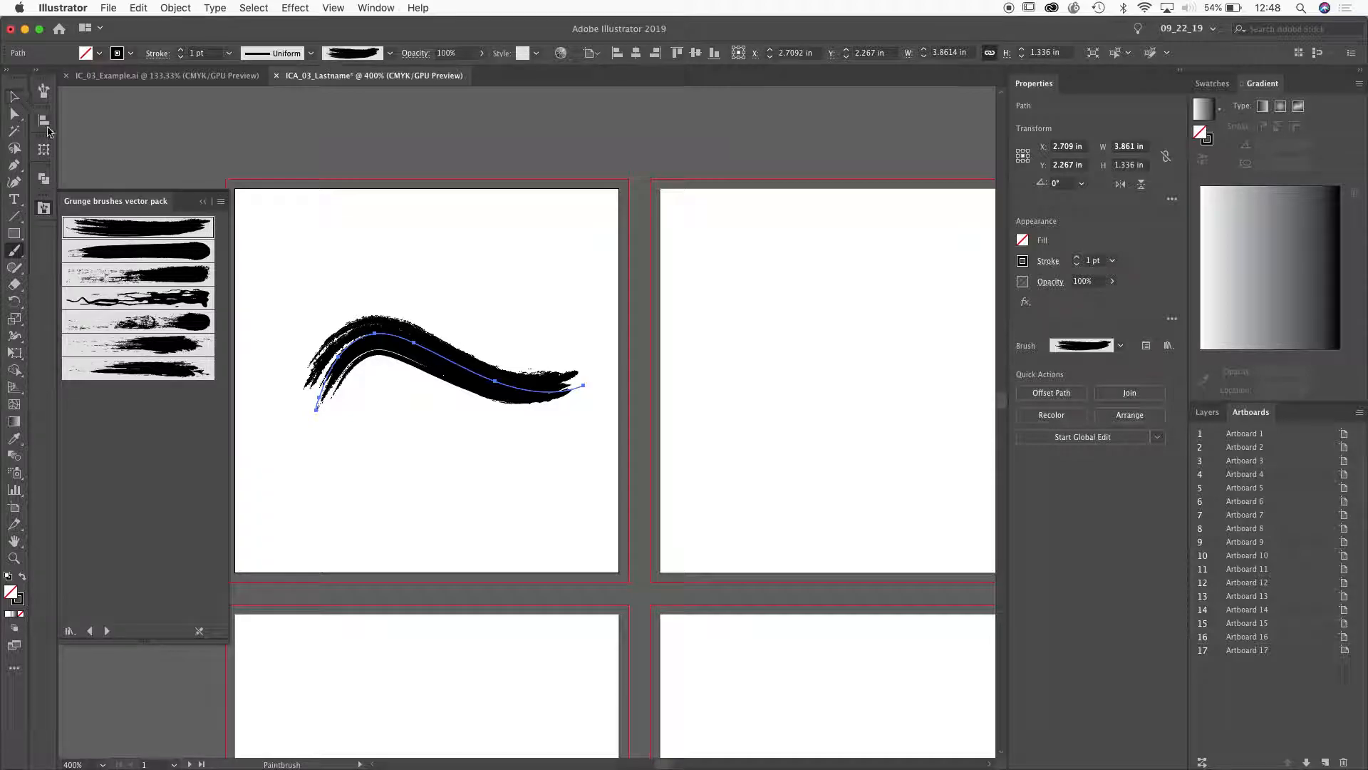
Load the Artistic_Ink brush library in place of the grunge brushes.
{"action": "left_click", "coordinate": [71, 632]}
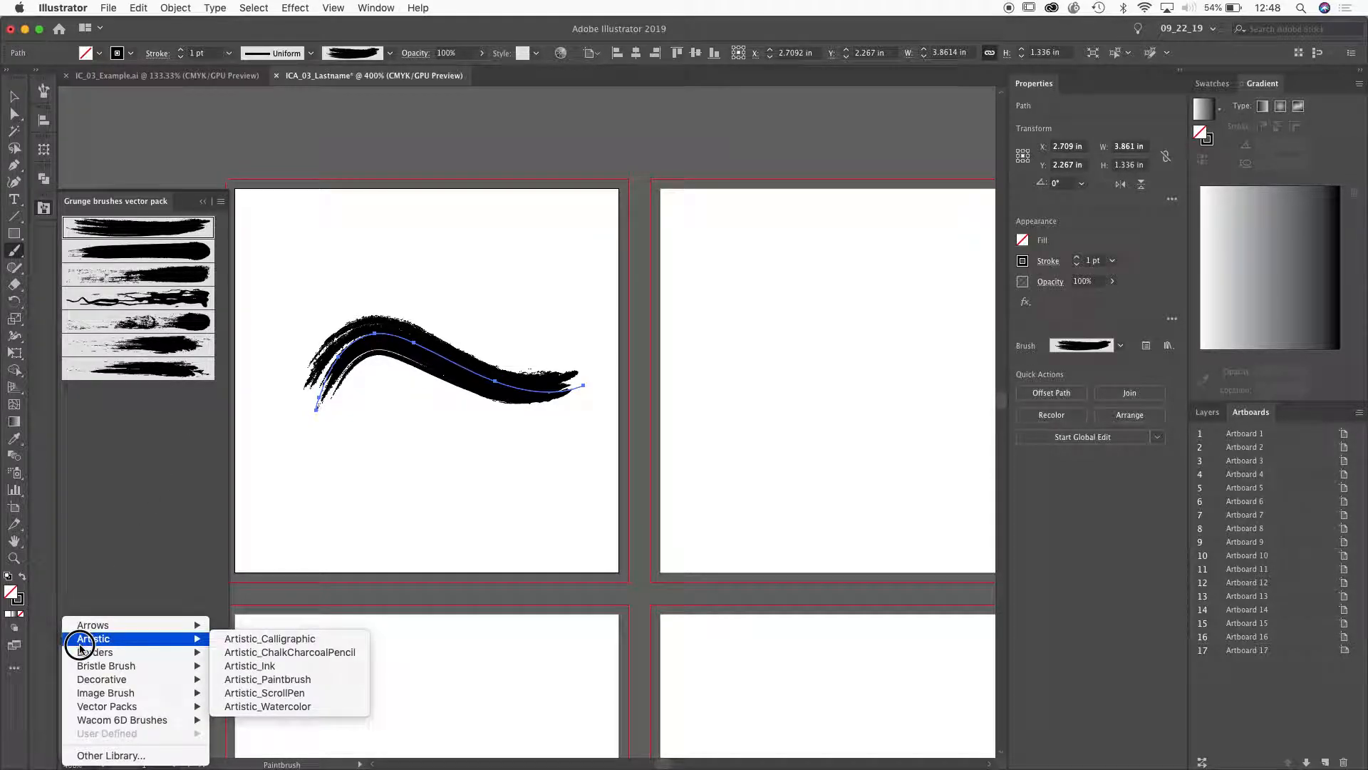
{"action": "mouse_move", "coordinate": [97, 682]}
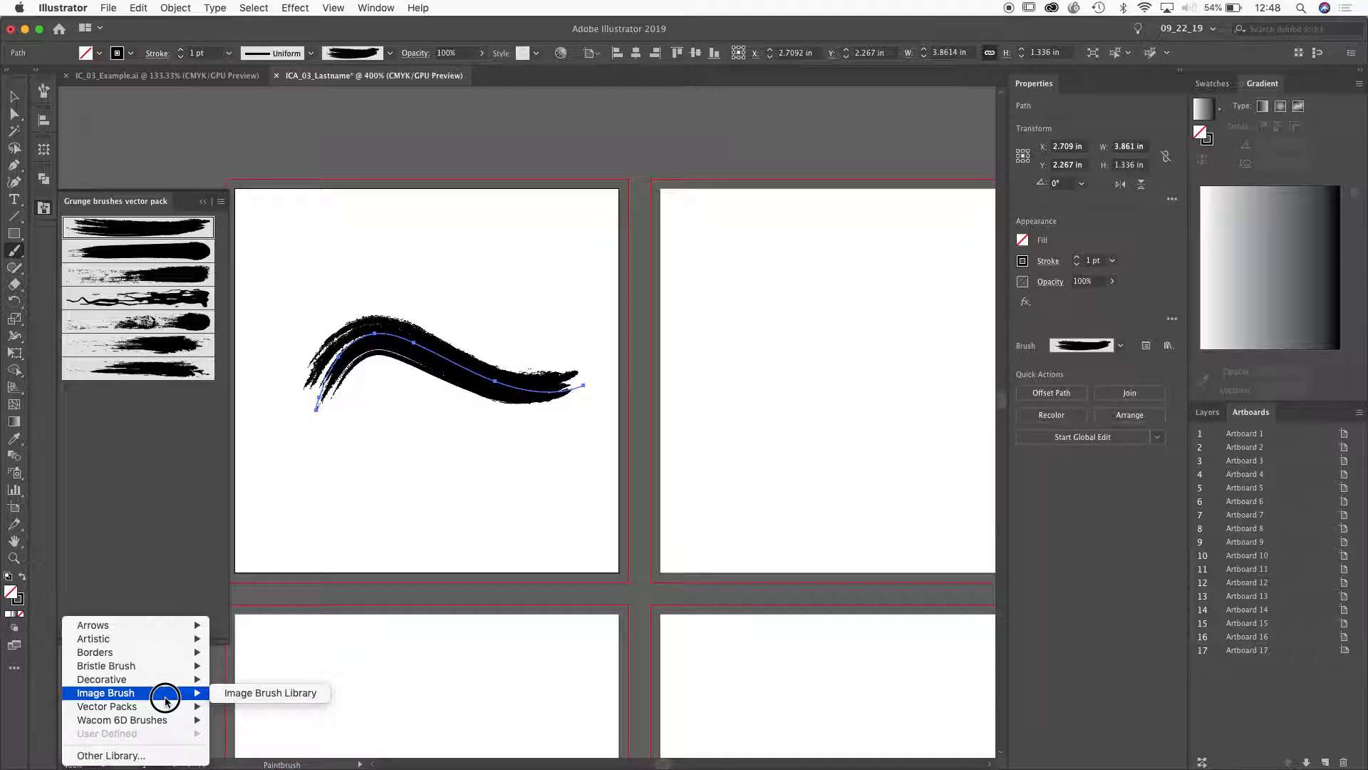
{"action": "mouse_move", "coordinate": [172, 640]}
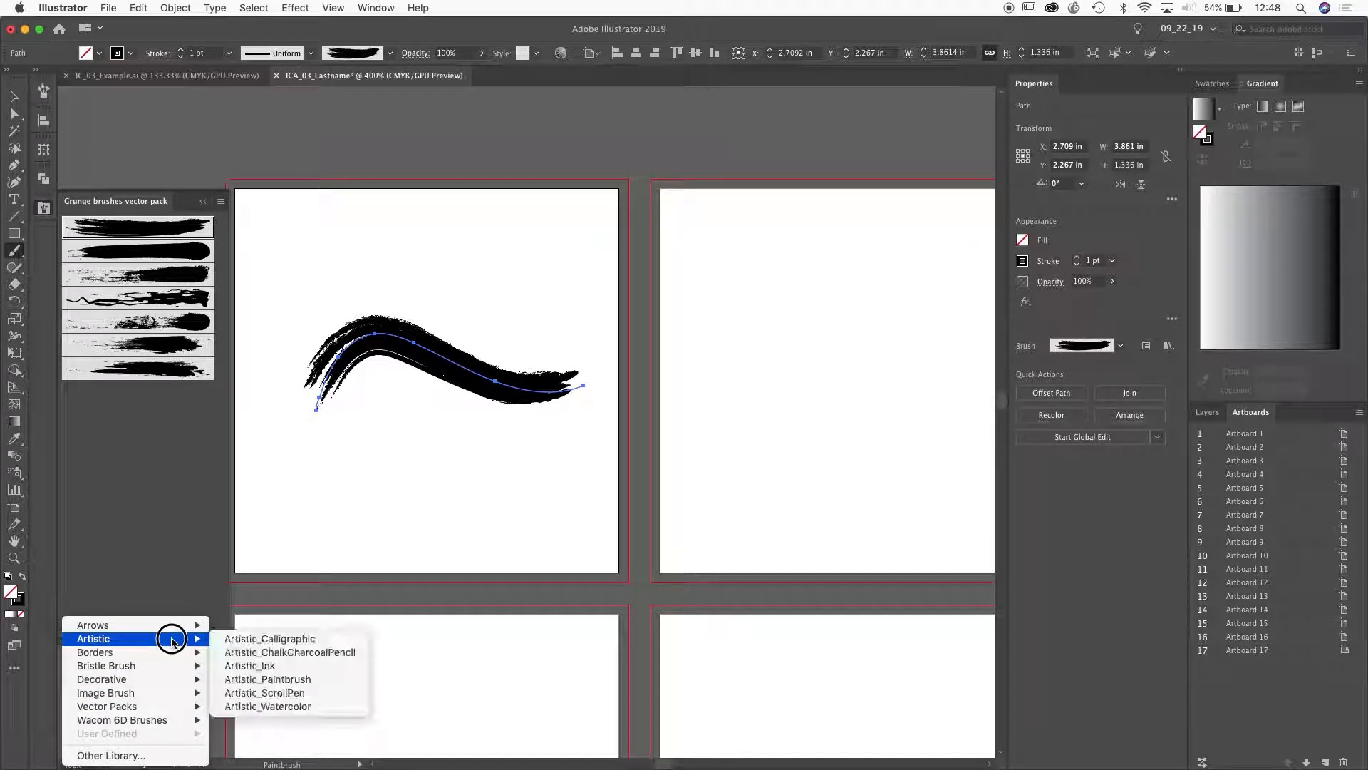
{"action": "left_click", "coordinate": [270, 667]}
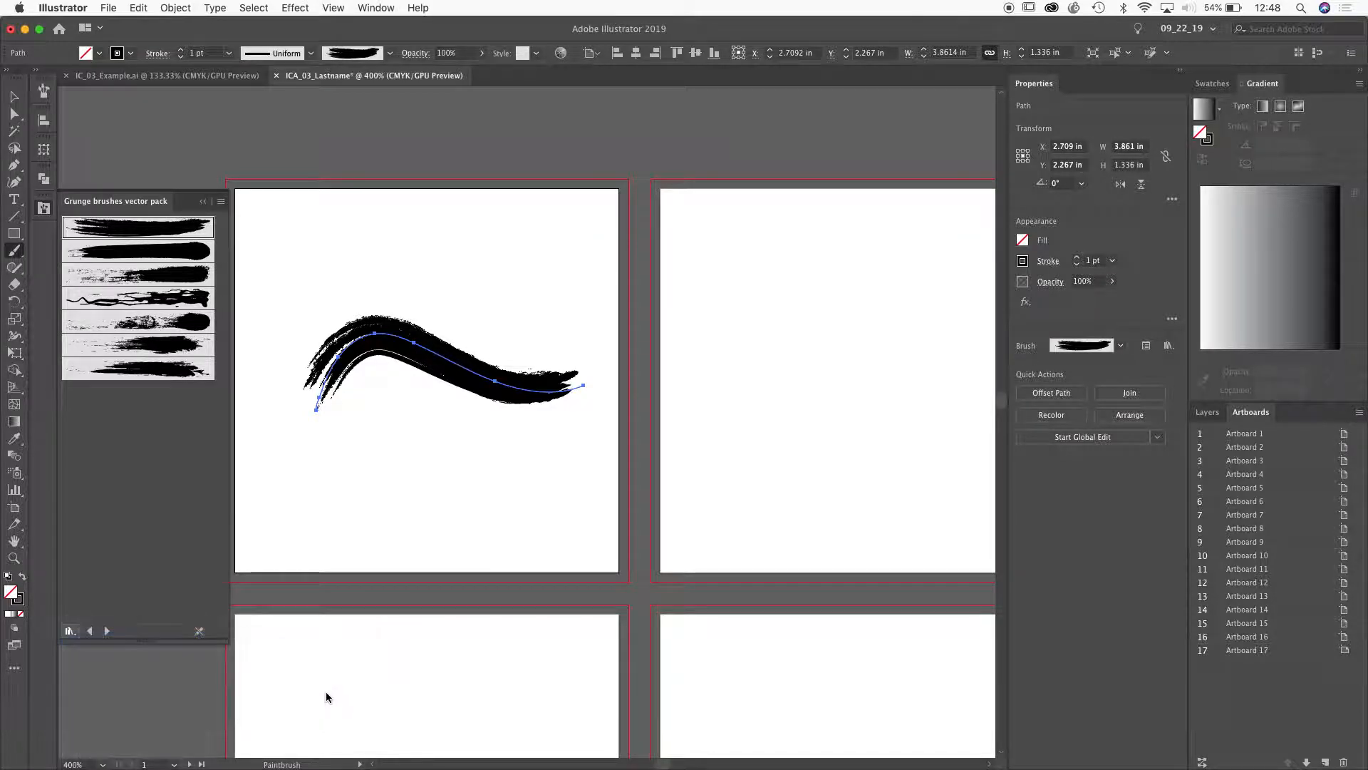
Try several Artistic_Ink brushes on the selected wavy stroke, including the tapered stroke, and finish with Dry Ink 1.
{"action": "left_click", "coordinate": [153, 435]}
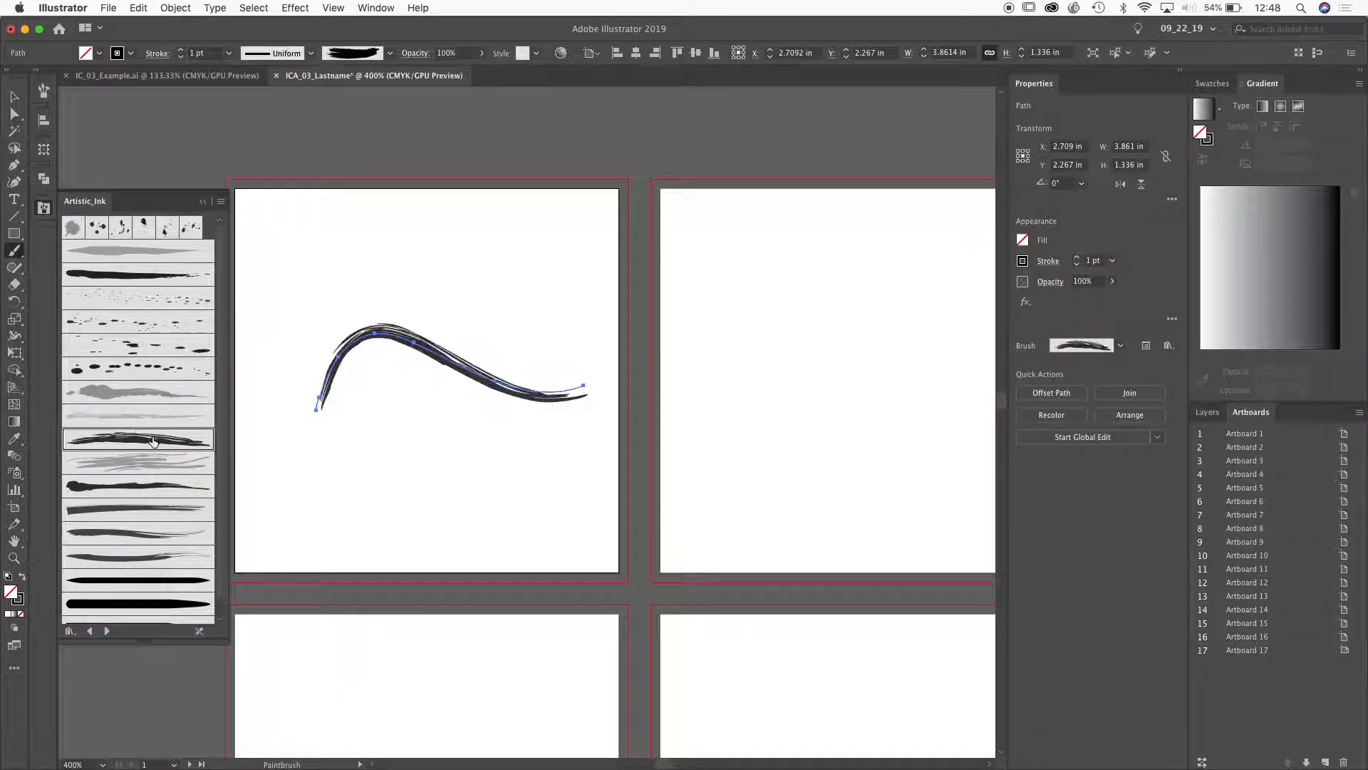
{"action": "left_click", "coordinate": [140, 488]}
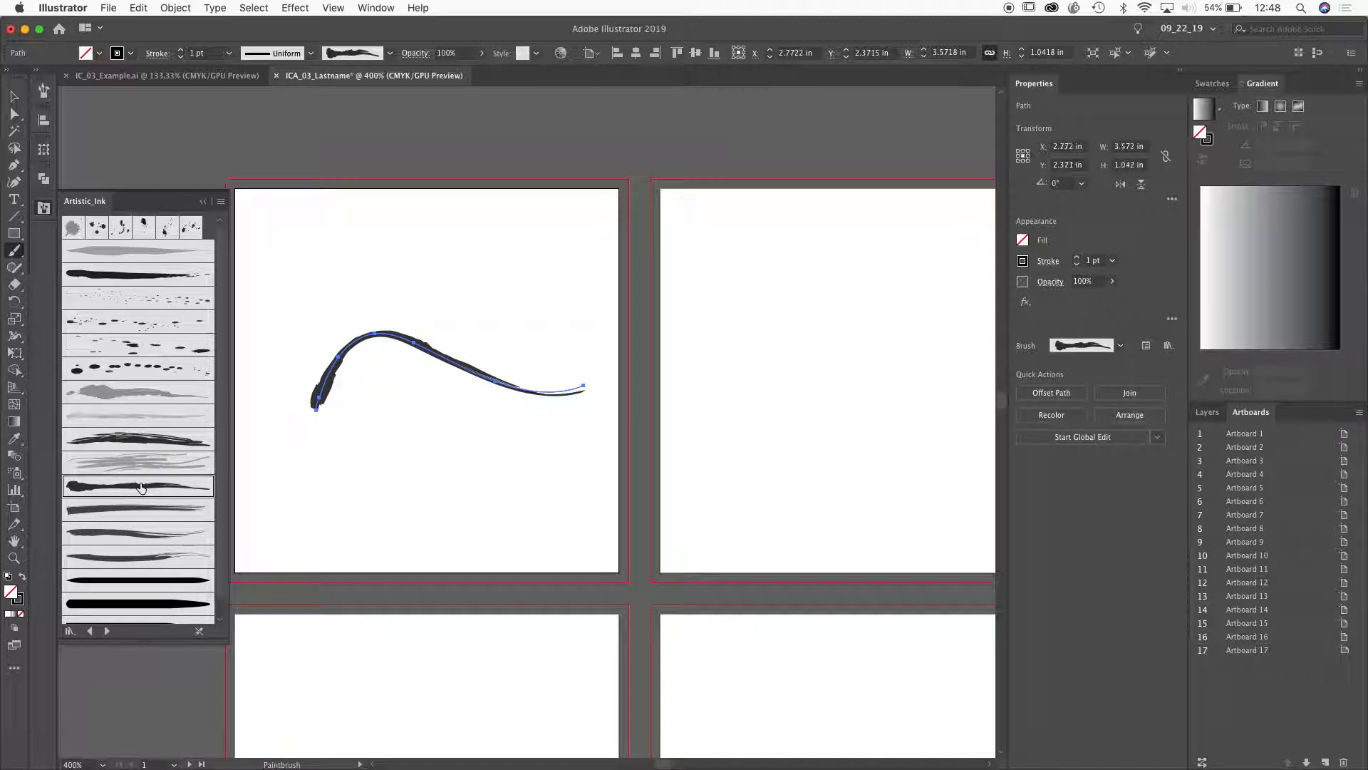
{"action": "left_click", "coordinate": [129, 538]}
{"action": "left_click", "coordinate": [124, 563]}
{"action": "left_click", "coordinate": [131, 581]}
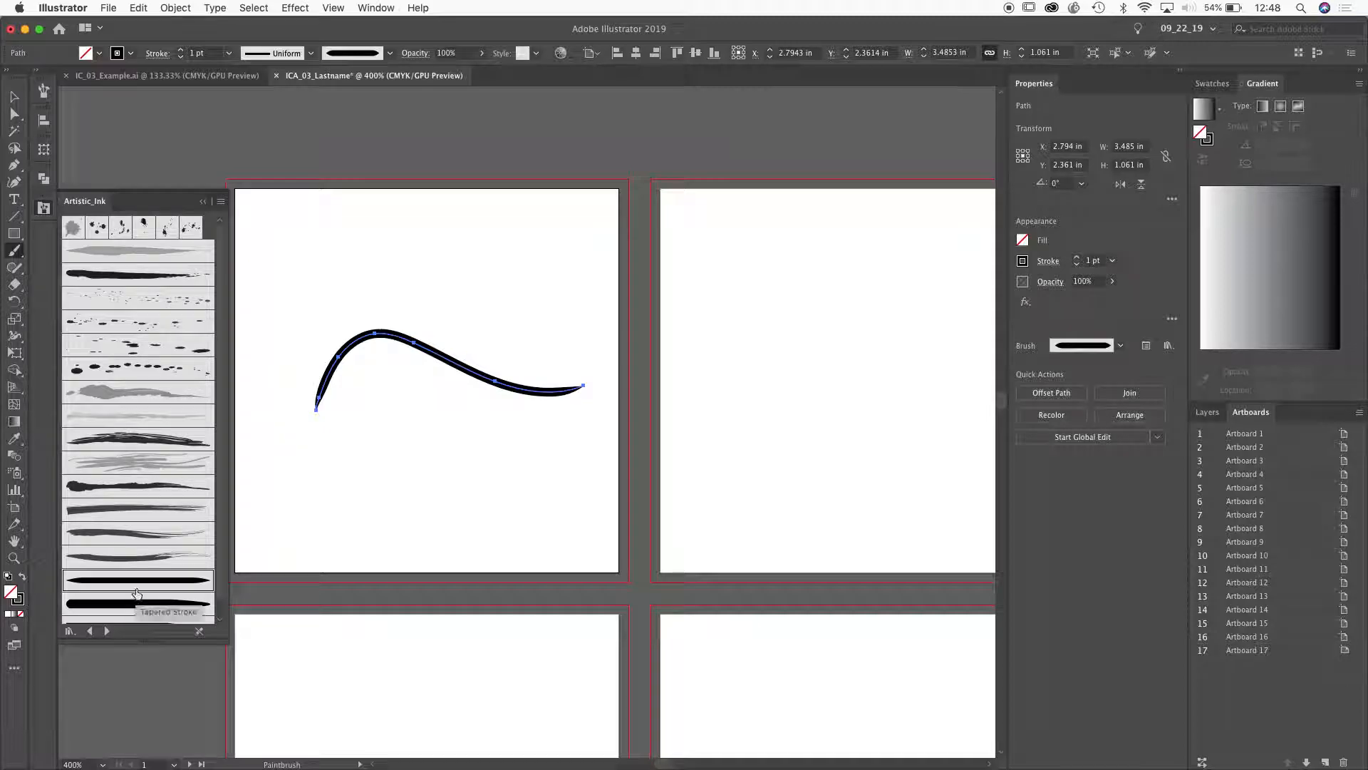
{"action": "left_click", "coordinate": [141, 398]}
{"action": "left_click", "coordinate": [139, 417]}
{"action": "left_click", "coordinate": [146, 445]}
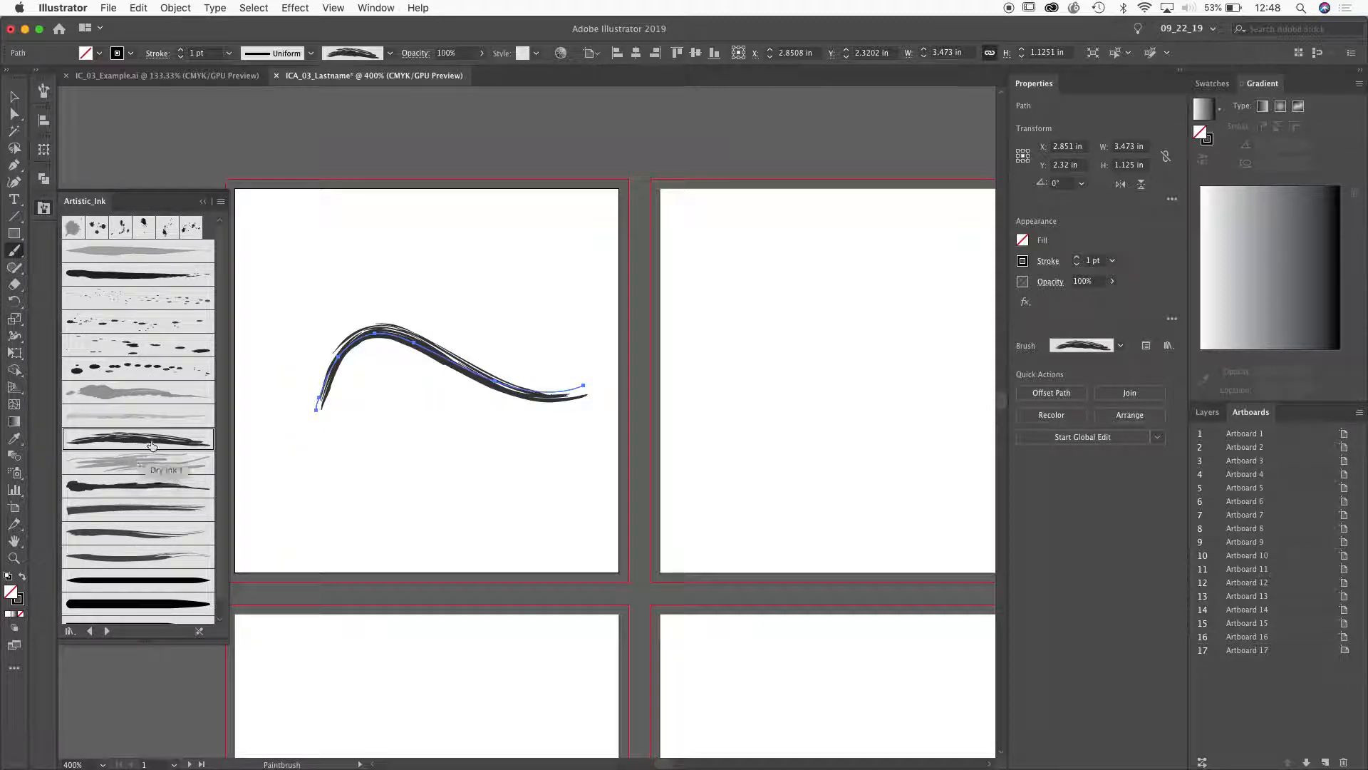
Recolor the wavy stroke with several swatches, including dark blue, light blue, tan and black, and end on red.
{"action": "left_click", "coordinate": [131, 54]}
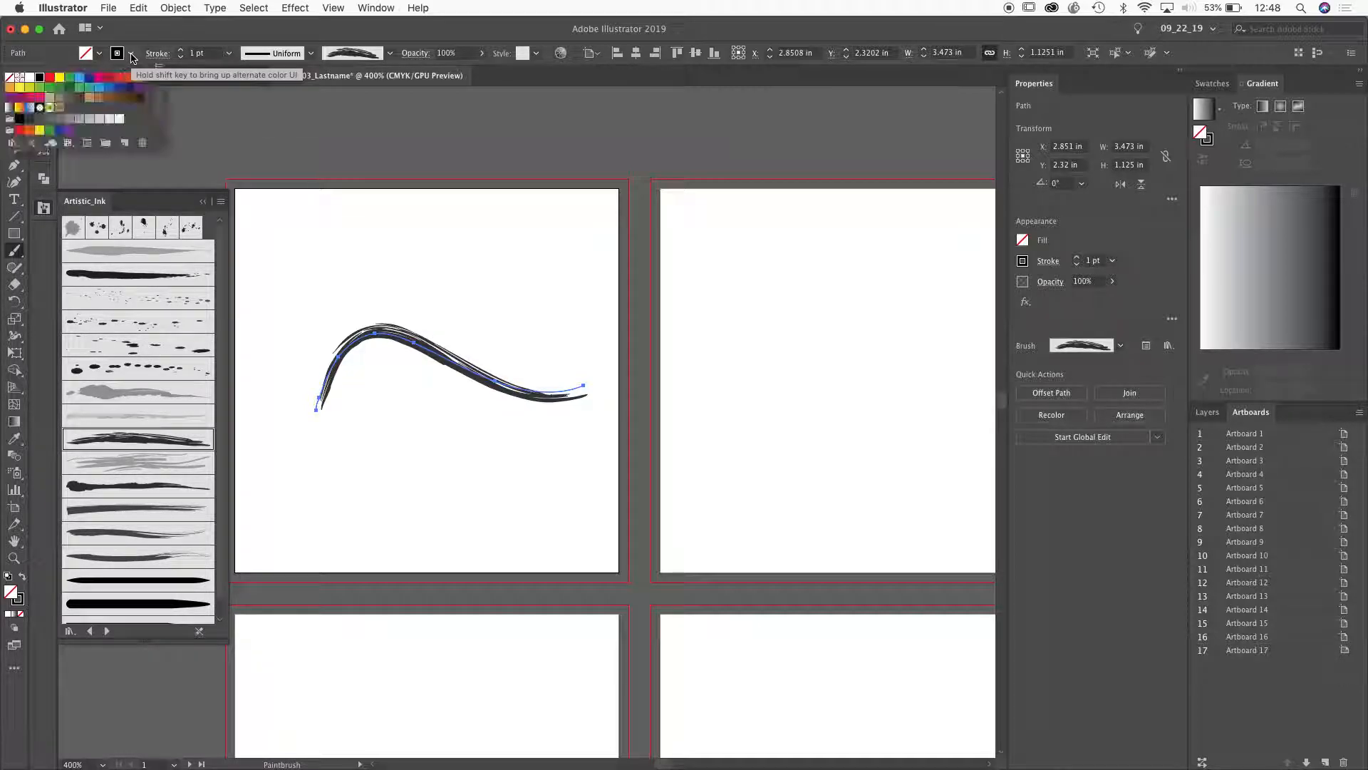
{"action": "left_click", "coordinate": [91, 79]}
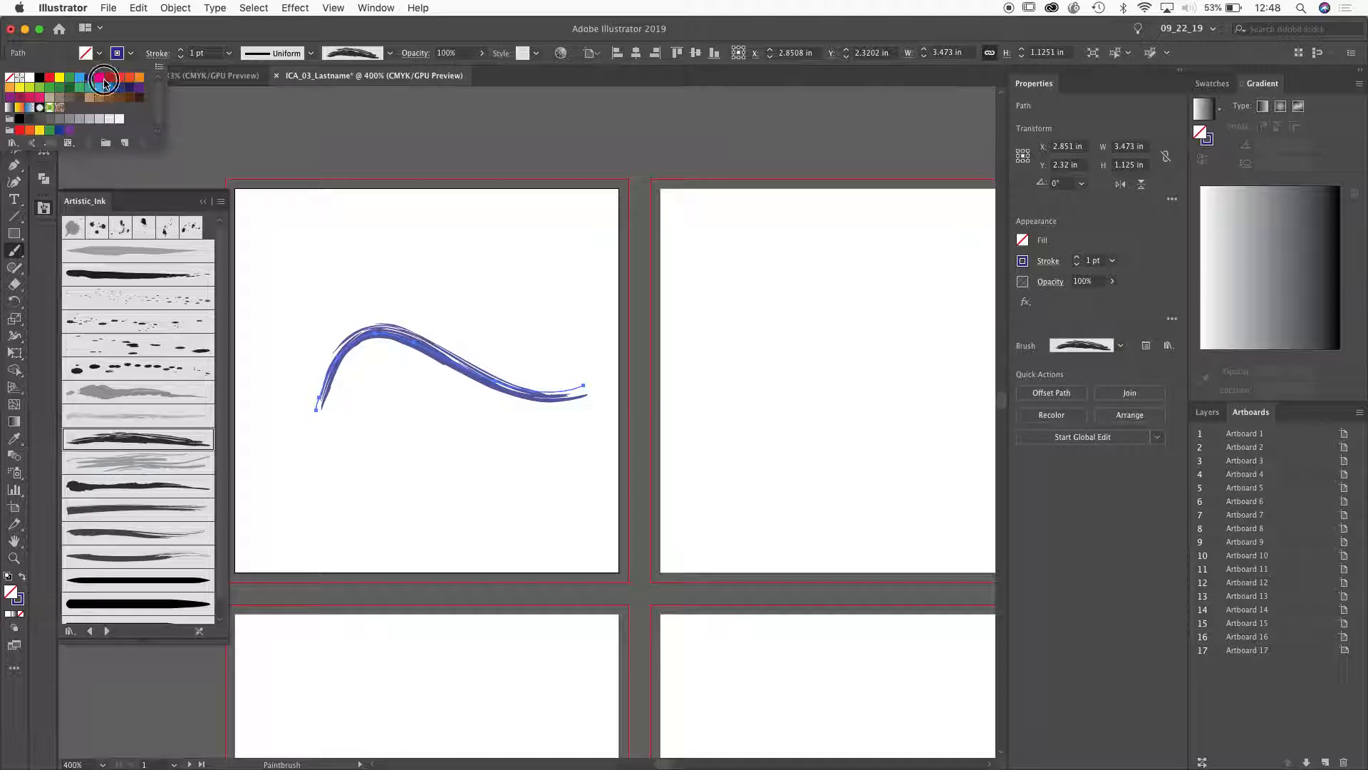
{"action": "left_click", "coordinate": [104, 87]}
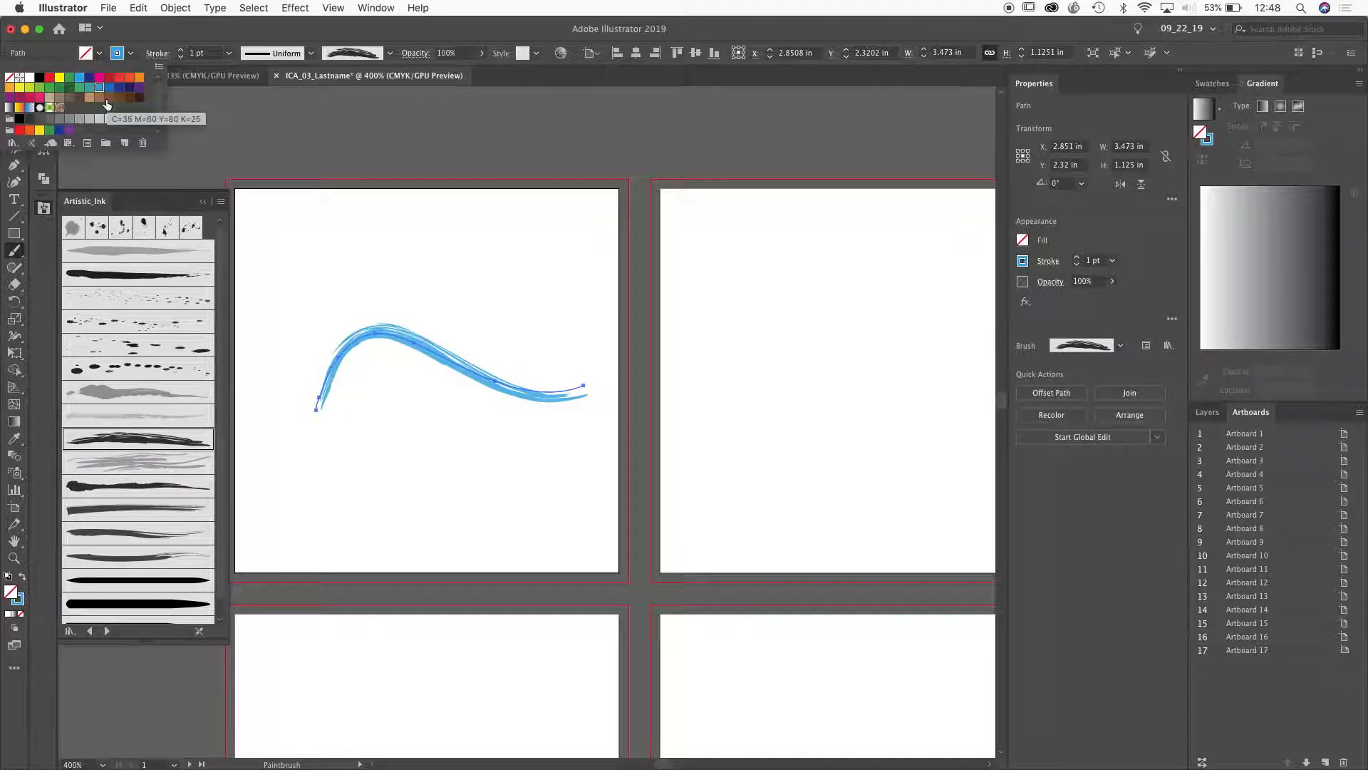
{"action": "left_click", "coordinate": [99, 98]}
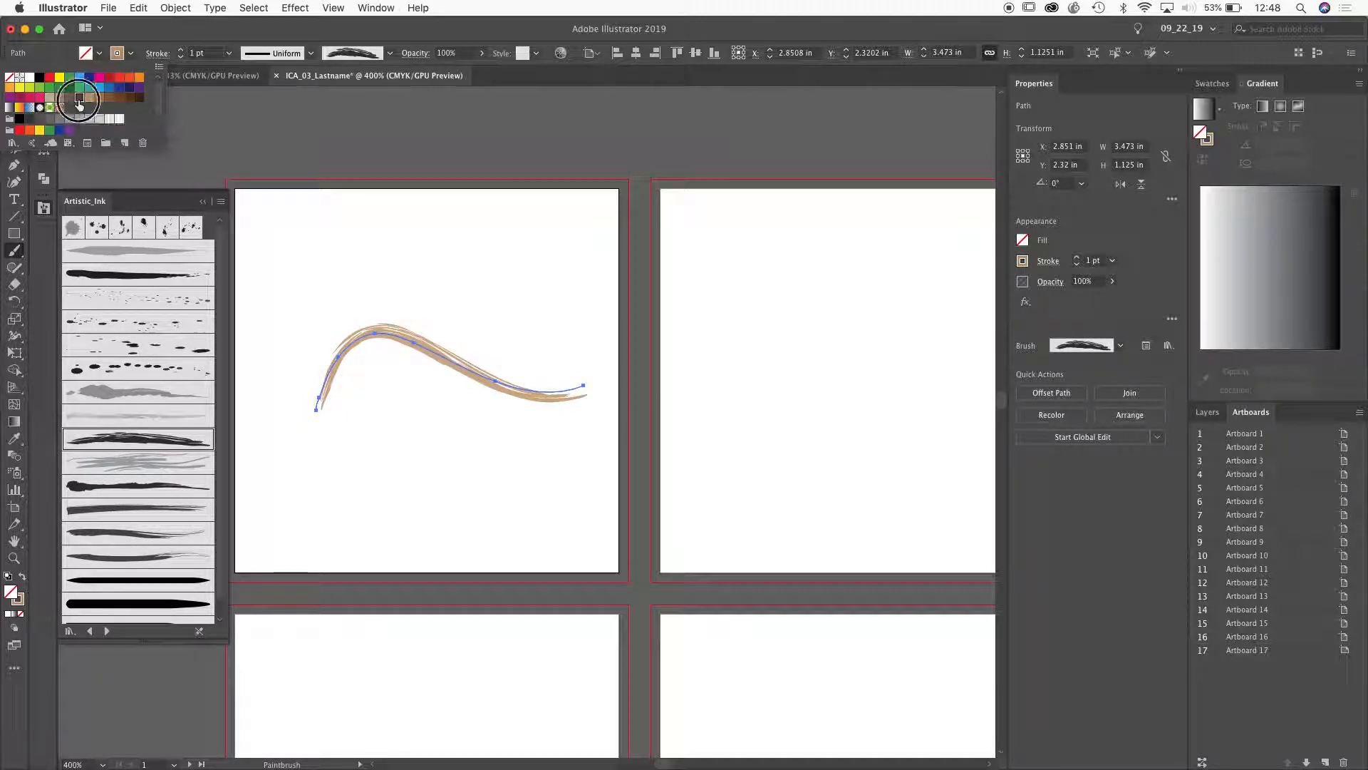
{"action": "left_click", "coordinate": [79, 98]}
{"action": "left_click", "coordinate": [41, 80]}
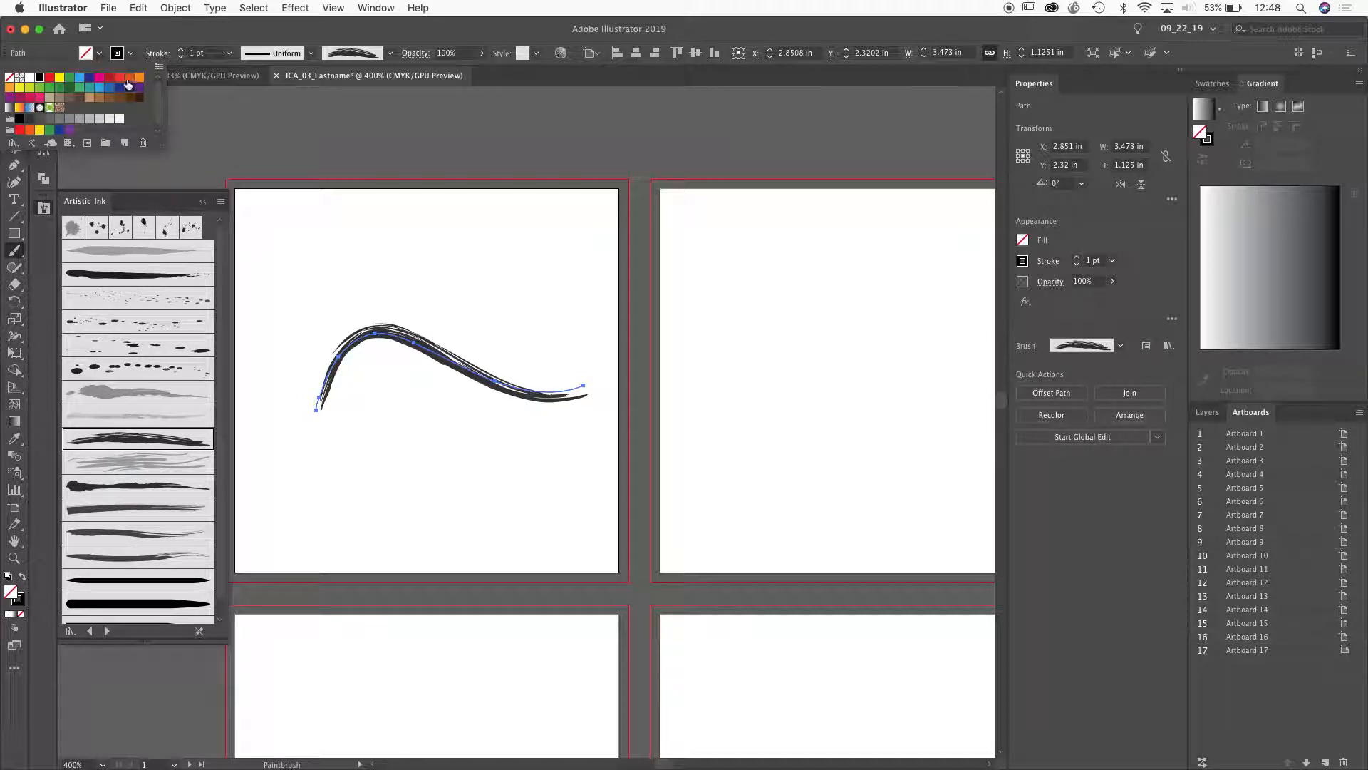
{"action": "left_click", "coordinate": [89, 78]}
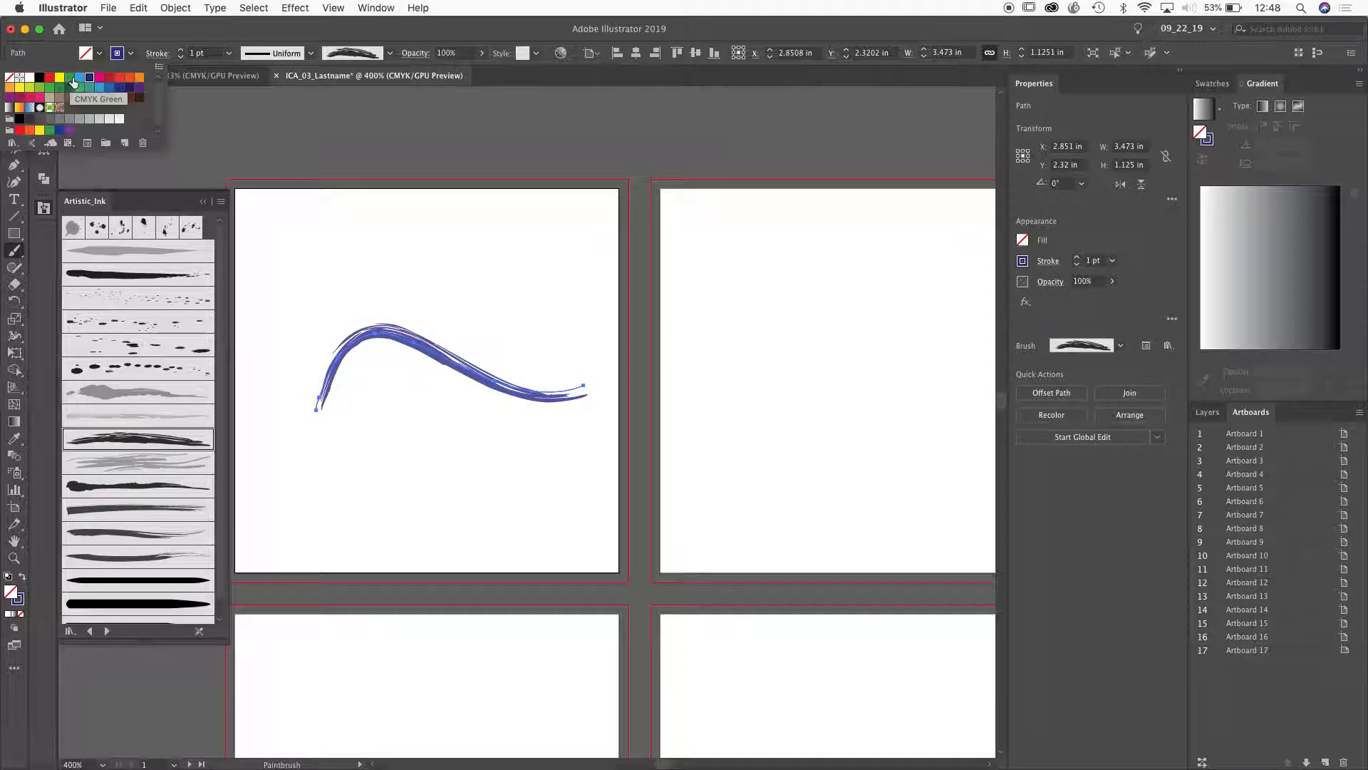
{"action": "left_click", "coordinate": [59, 78]}
{"action": "left_click", "coordinate": [48, 78]}
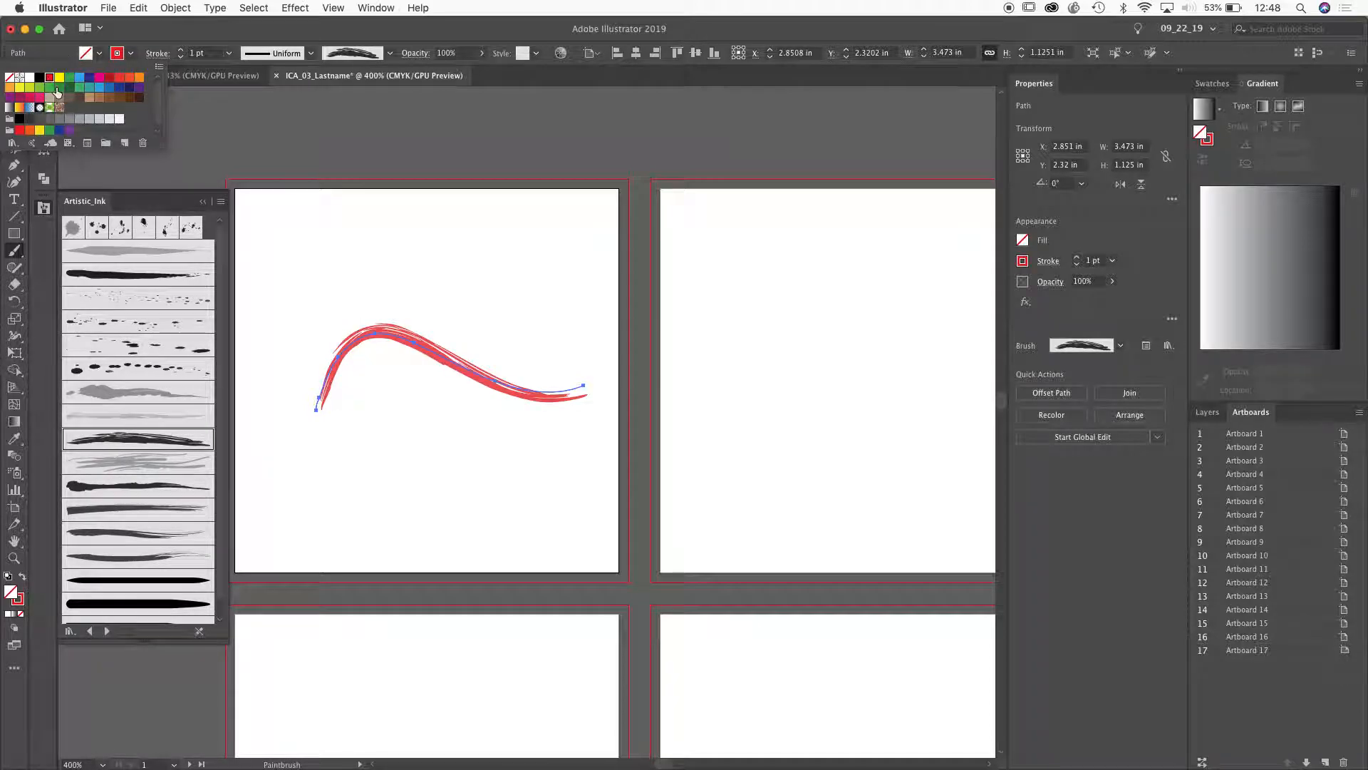
Recolor the wavy stroke black and move it to the upper part of Artboard 1, at about X 2.2 in, Y 0.95 in.
{"action": "left_click", "coordinate": [40, 77]}
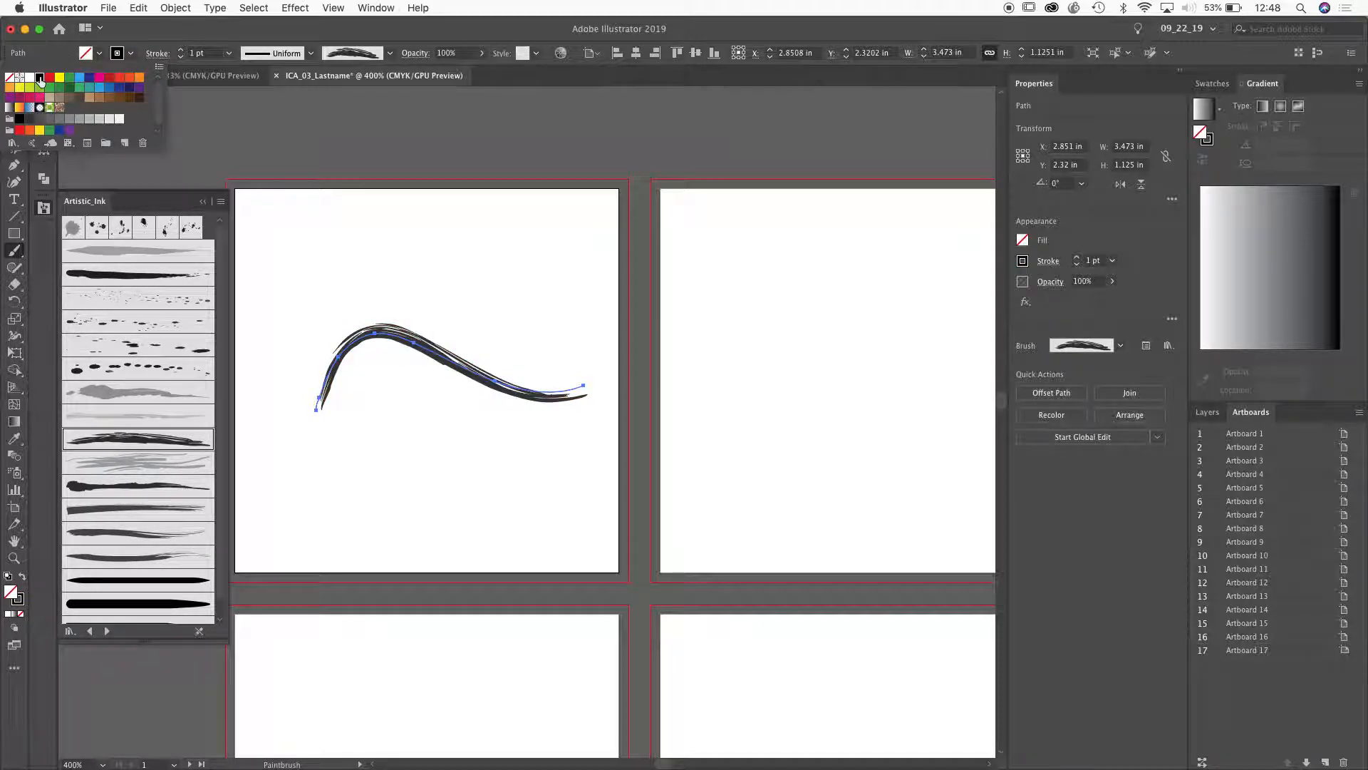
{"action": "left_click", "coordinate": [272, 123]}
{"action": "key", "text": "v"}
{"action": "left_click", "coordinate": [297, 139]}
{"action": "mouse_move", "coordinate": [427, 351]}
{"action": "left_mouse_down"}
{"action": "mouse_move", "coordinate": [384, 234]}
{"action": "mouse_move", "coordinate": [377, 243]}
{"action": "left_mouse_up"}
{"action": "left_click", "coordinate": [441, 346]}
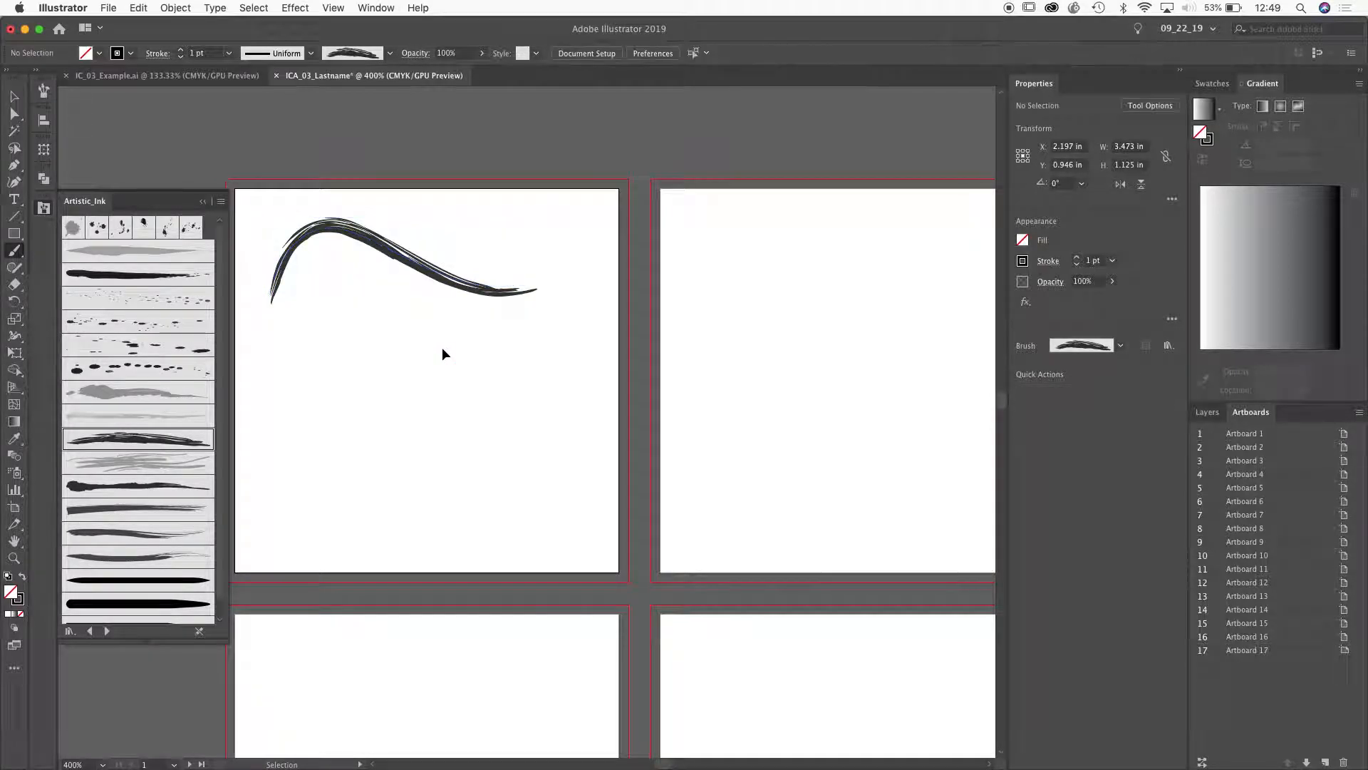
Paint a thick wavy Blob Brush stroke below the black brush stroke, with light blue chosen as fill and red as stroke color.
{"action": "key", "text": "b"}
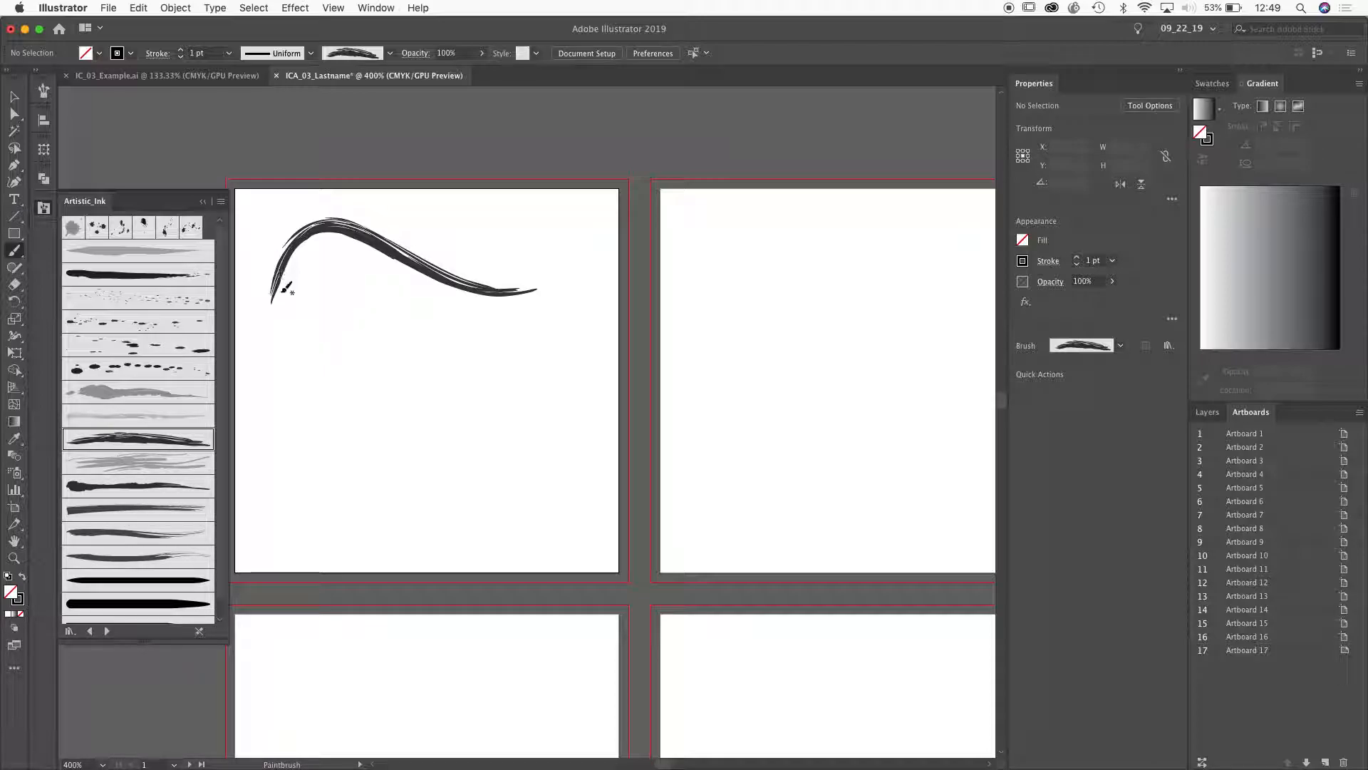
{"action": "left_click", "coordinate": [18, 251]}
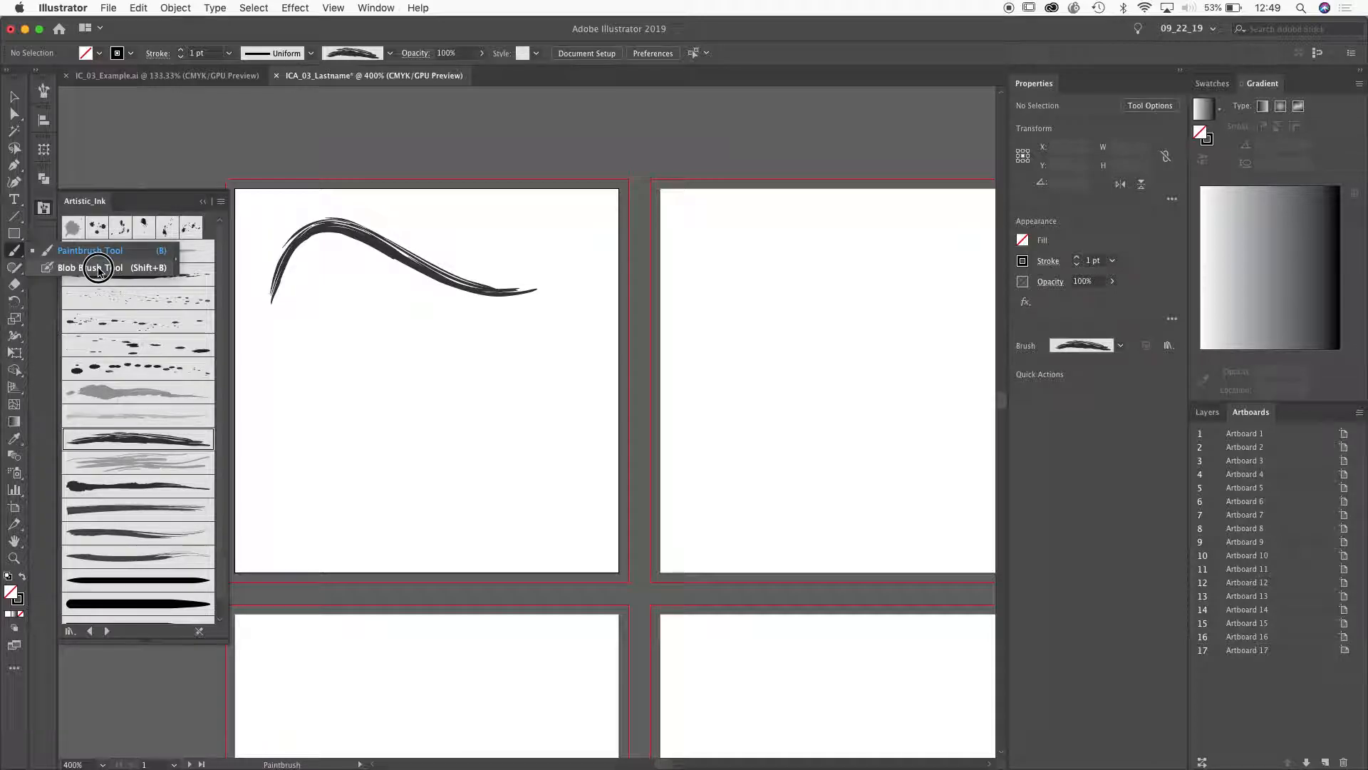
{"action": "left_click", "coordinate": [98, 270]}
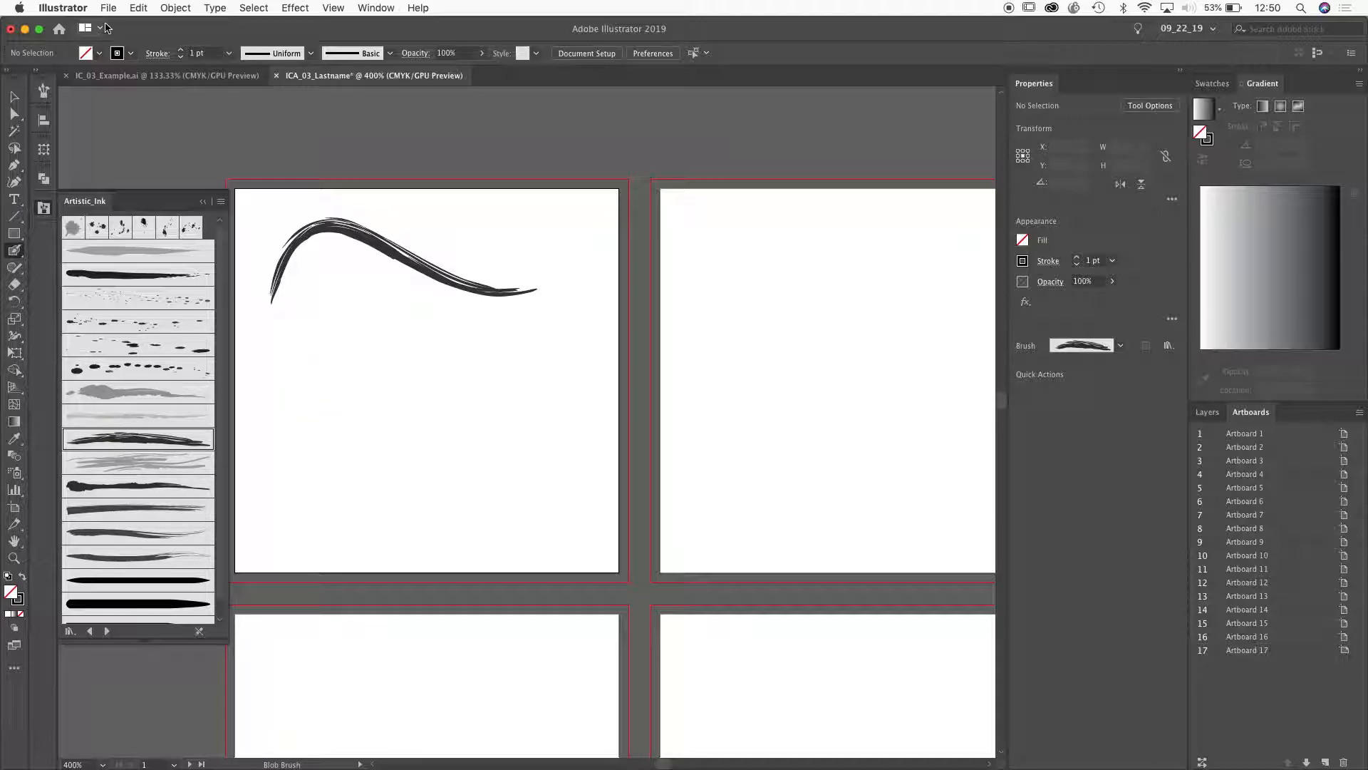
{"action": "left_click", "coordinate": [99, 55]}
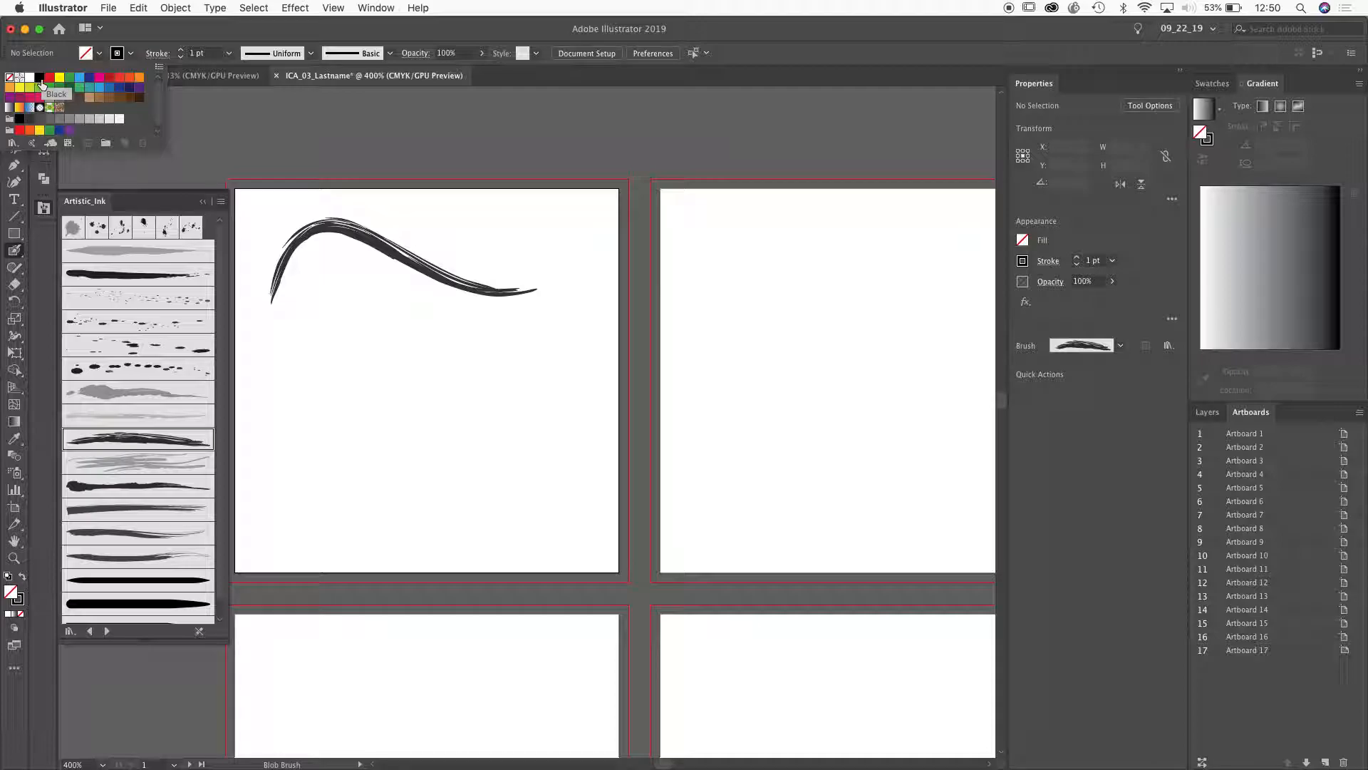
{"action": "left_click", "coordinate": [79, 78]}
{"action": "left_click", "coordinate": [128, 55]}
{"action": "left_click", "coordinate": [129, 56]}
{"action": "left_click", "coordinate": [49, 78]}
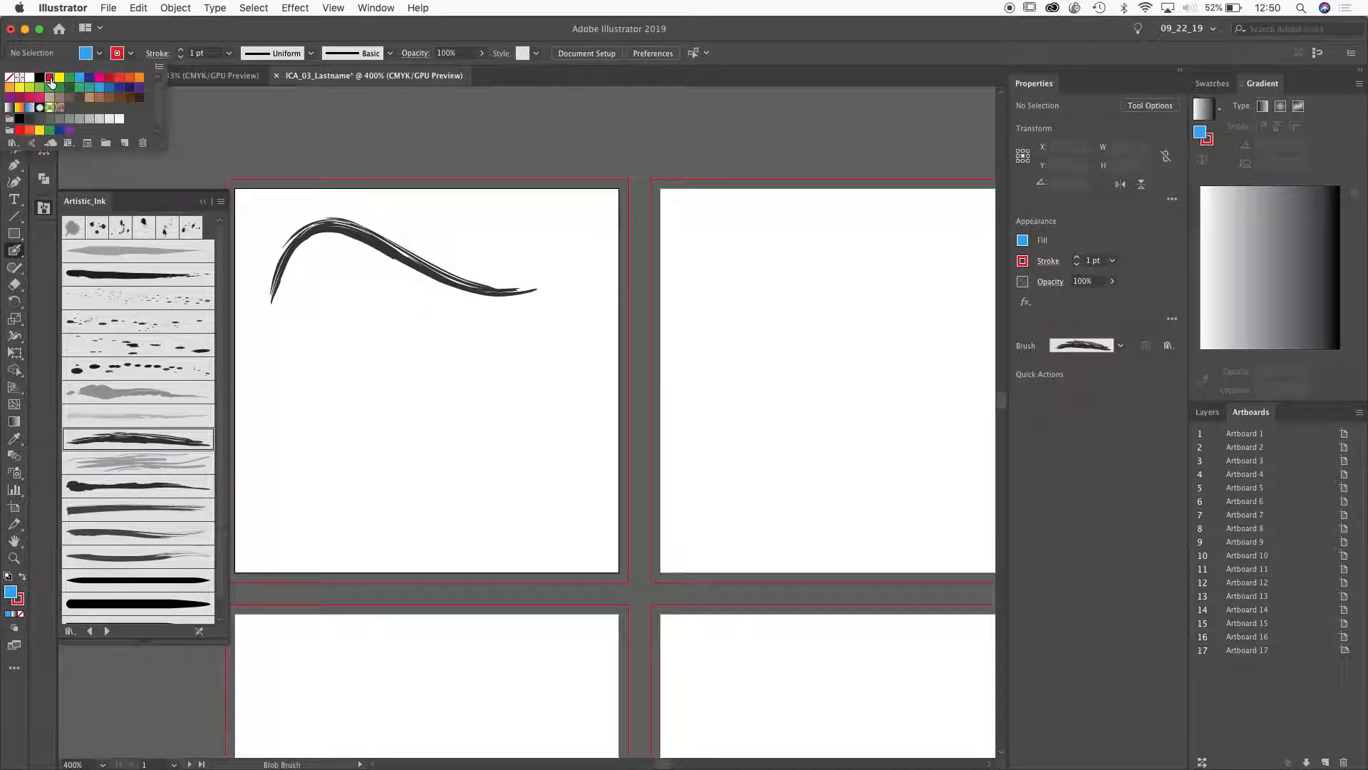
{"action": "left_click", "coordinate": [305, 386]}
{"action": "mouse_move", "coordinate": [299, 462]}
{"action": "left_mouse_down"}
{"action": "mouse_move", "coordinate": [351, 399]}
{"action": "mouse_move", "coordinate": [493, 470]}
{"action": "left_mouse_up"}
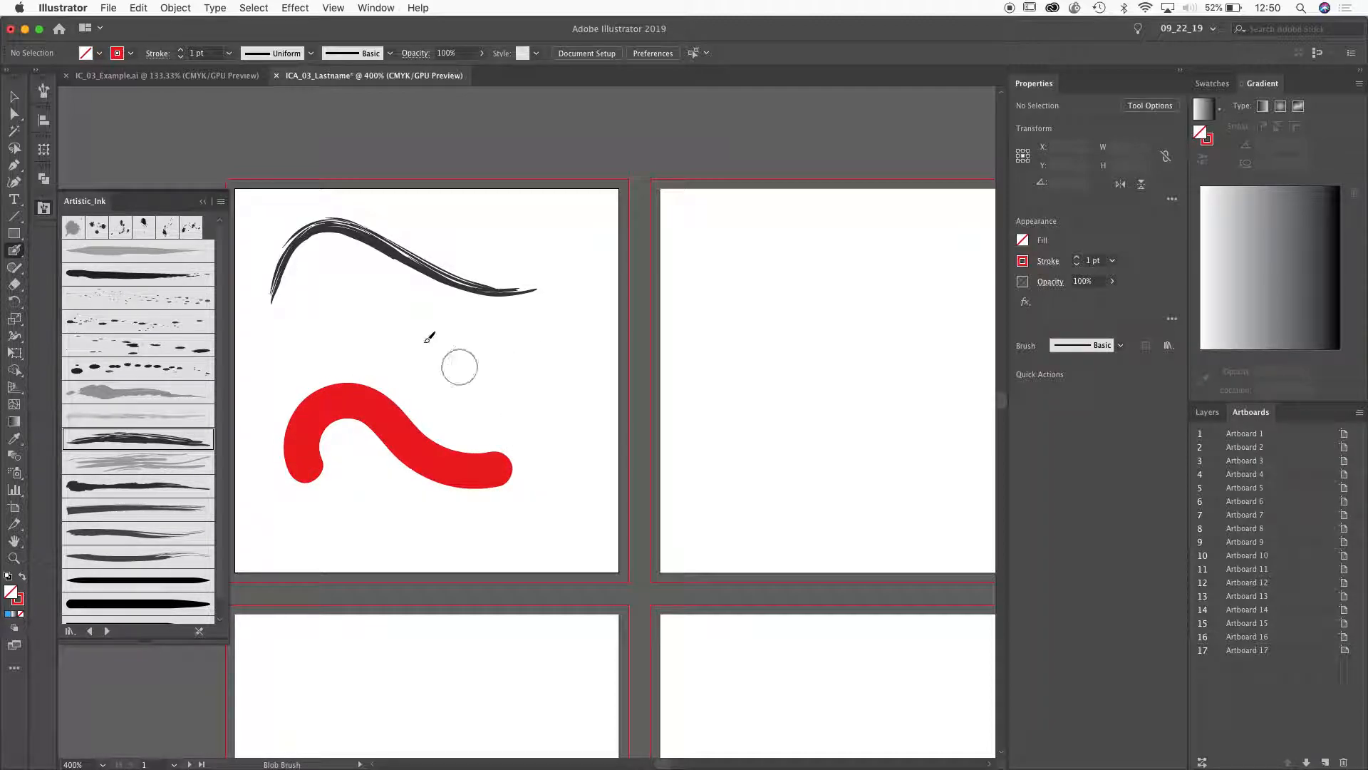
Select the red blob shape and recolor its fill light blue.
{"action": "left_click", "coordinate": [100, 52]}
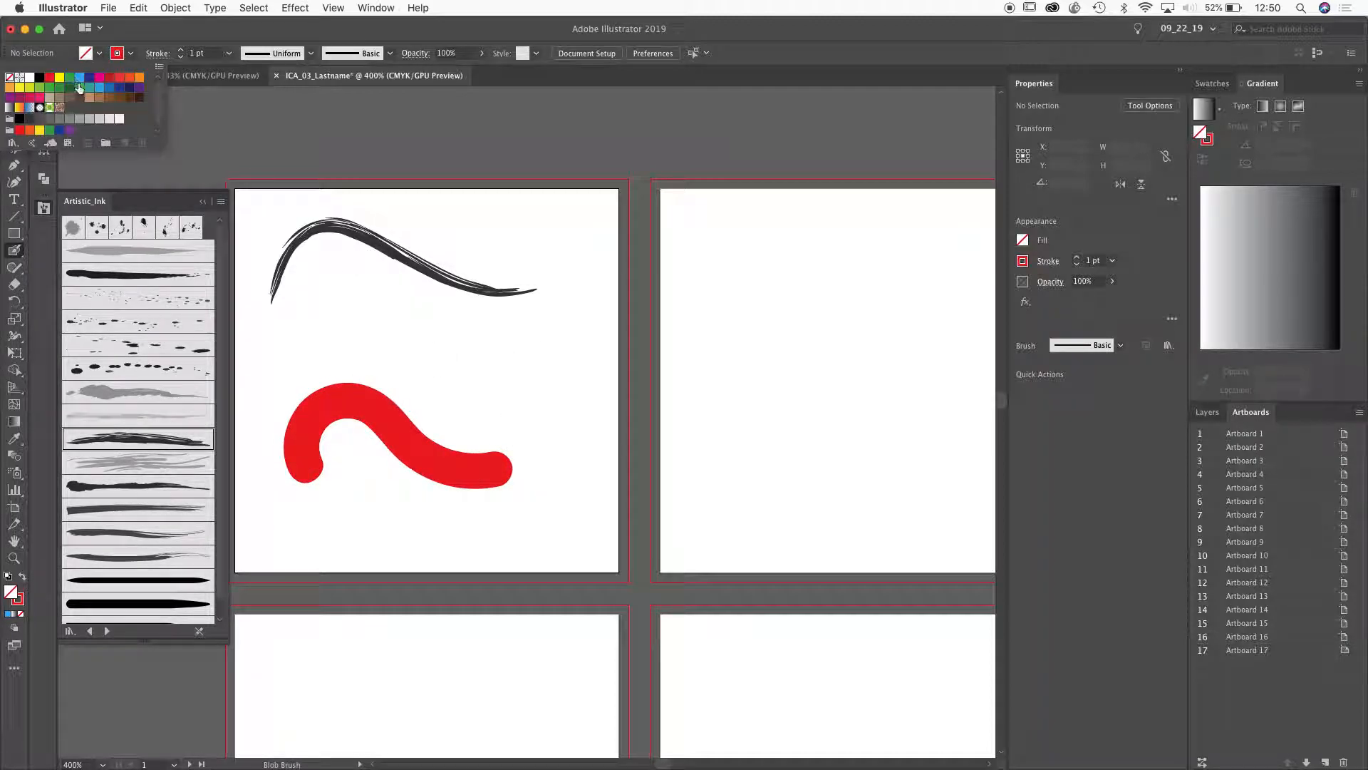
{"action": "key", "text": "v"}
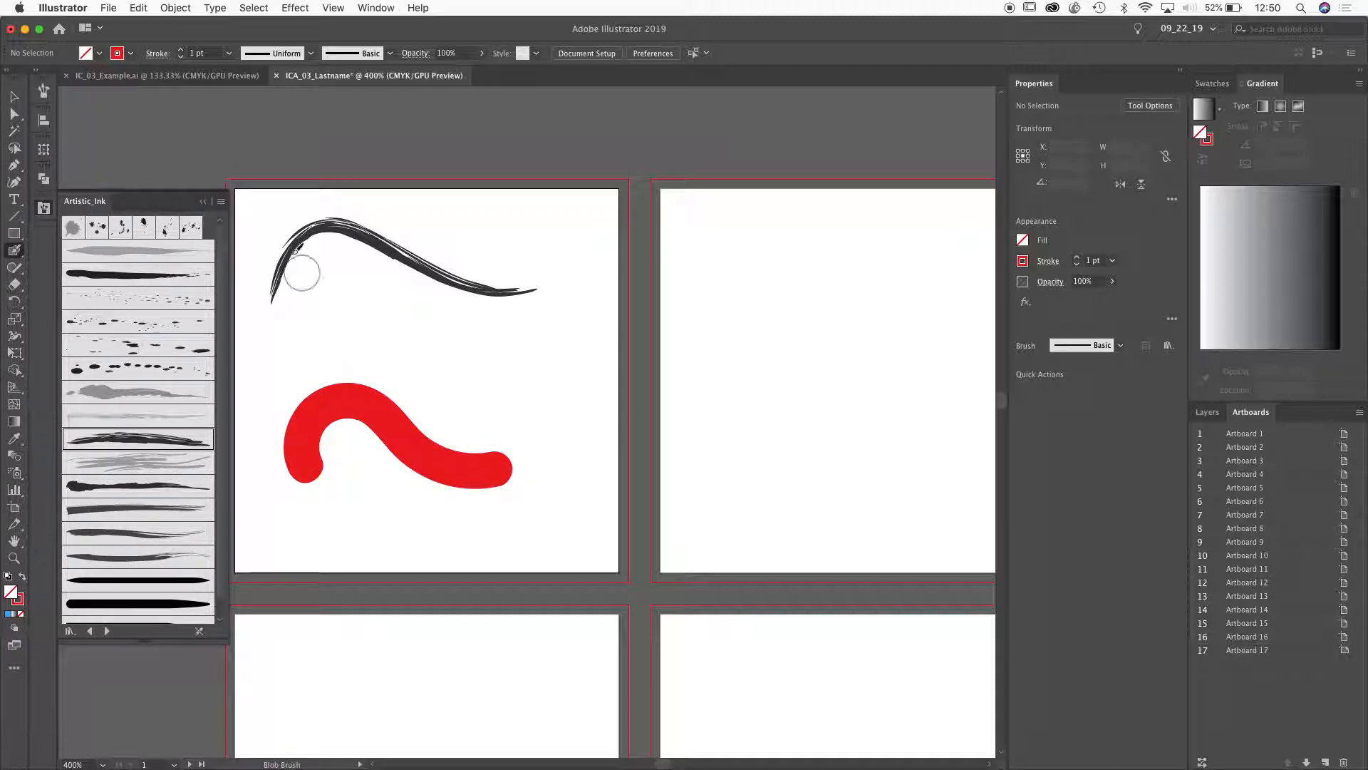
{"action": "left_click", "coordinate": [335, 382]}
{"action": "key", "text": "shift+b"}
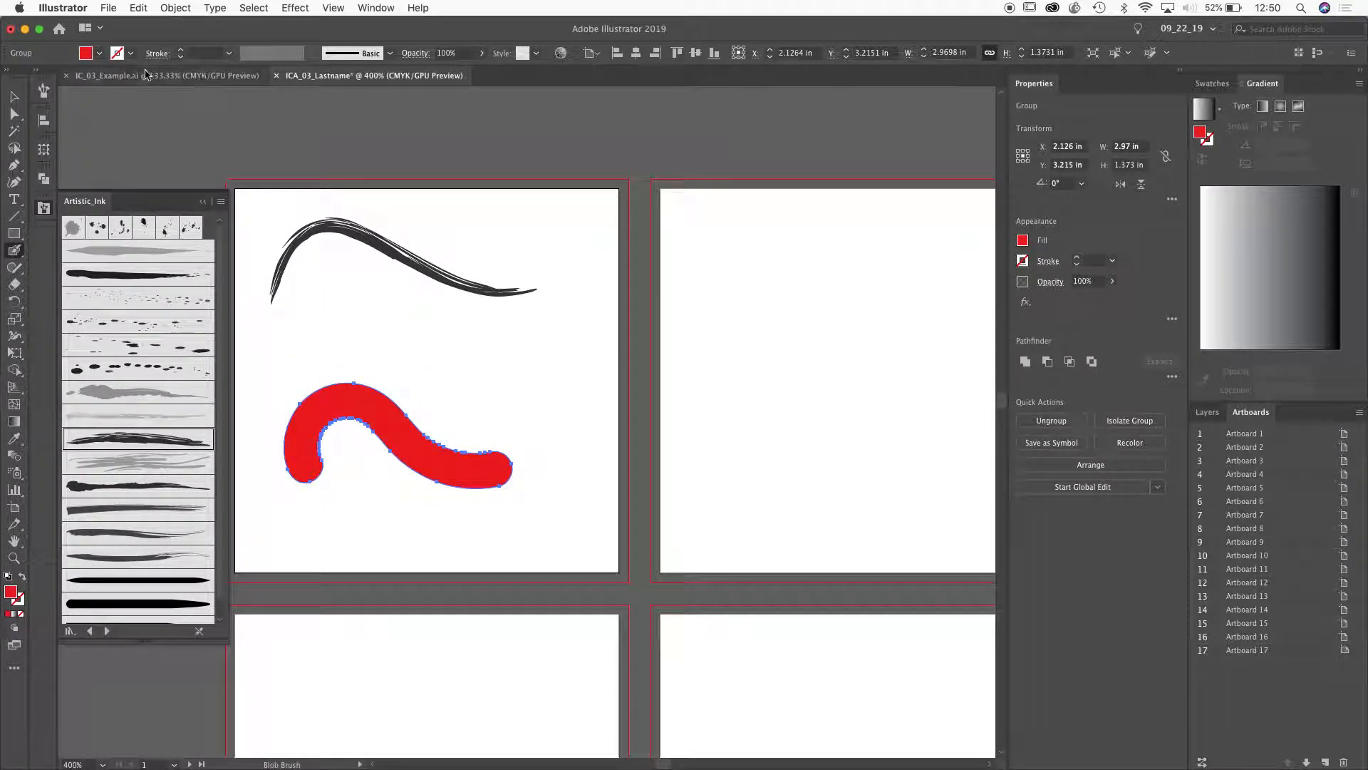
{"action": "left_click", "coordinate": [99, 53]}
{"action": "left_click", "coordinate": [80, 78]}
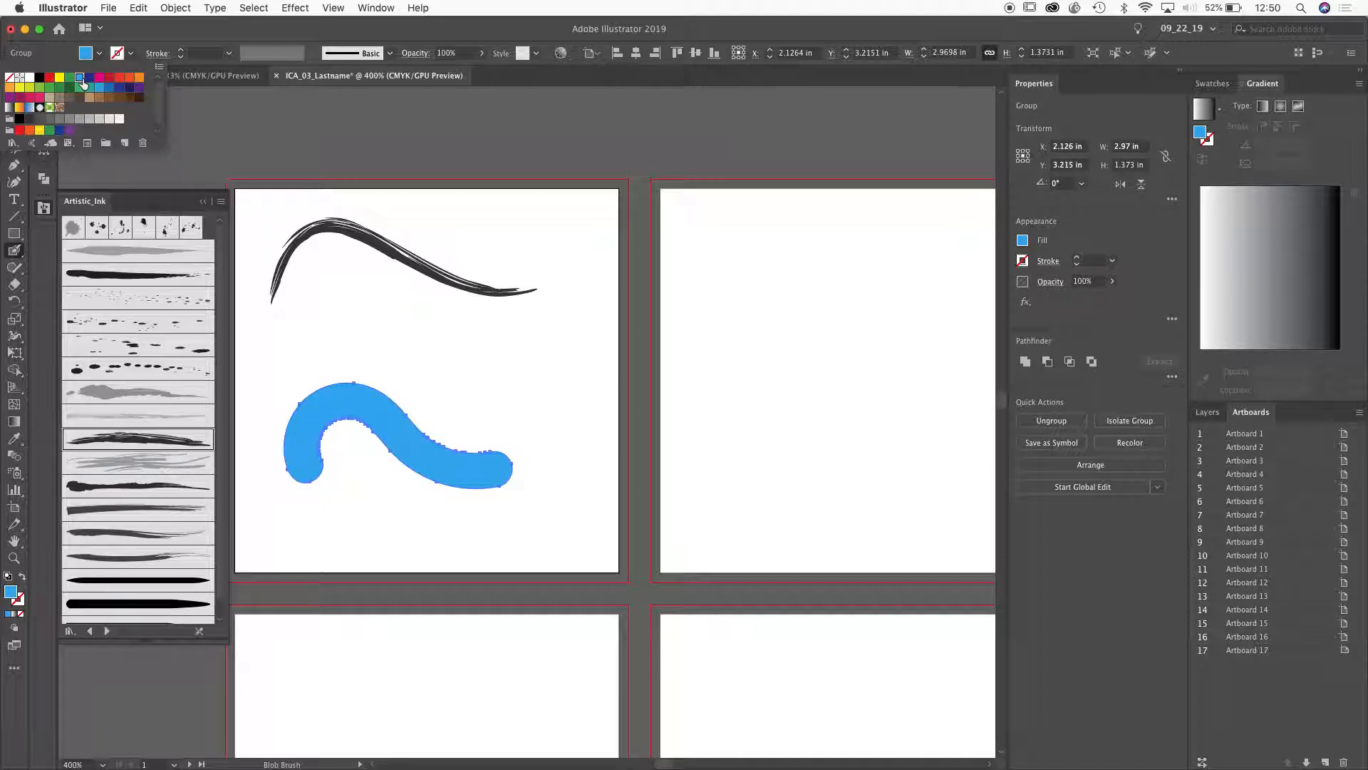
Give the light blue blob shape a red outline with a 6 pt stroke weight.
{"action": "left_click", "coordinate": [135, 62]}
{"action": "left_click", "coordinate": [131, 52]}
{"action": "left_click", "coordinate": [50, 78]}
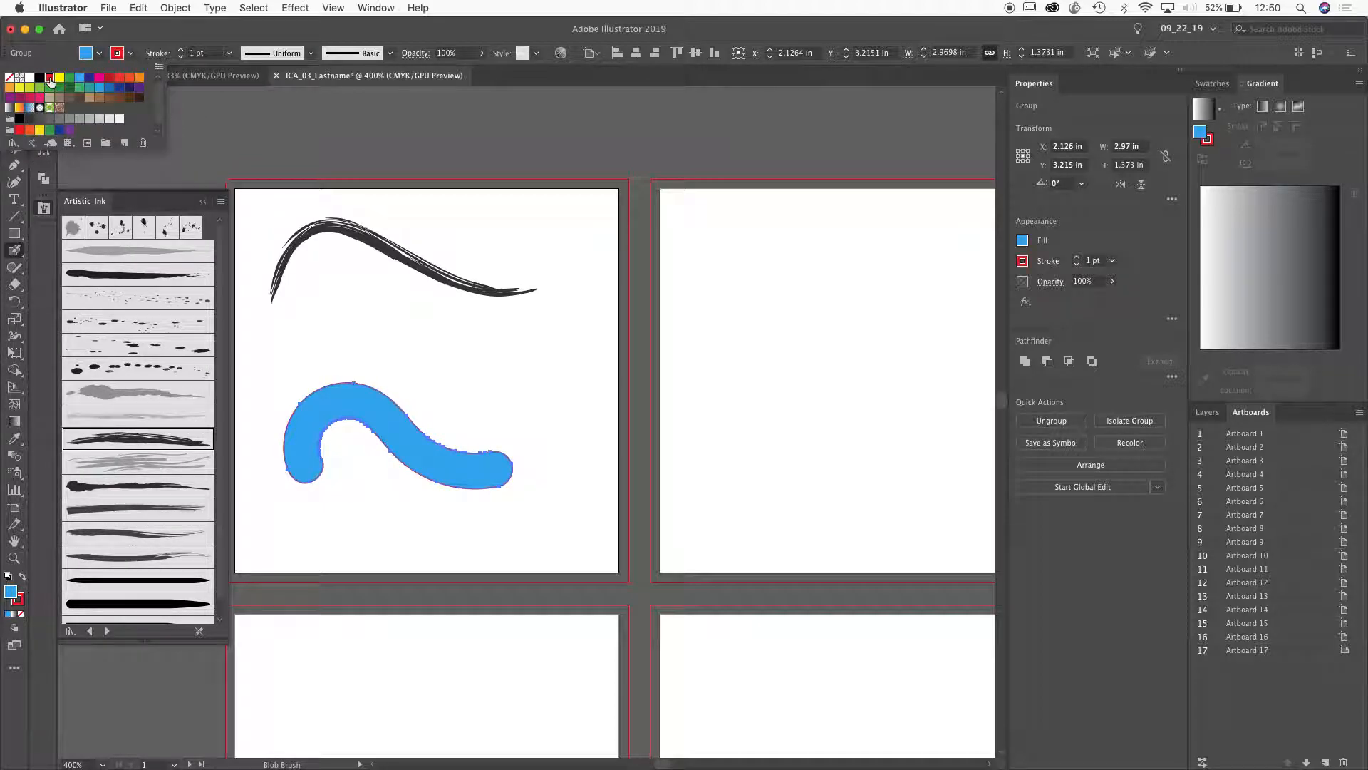
{"action": "left_click", "coordinate": [181, 51]}
{"action": "left_click", "coordinate": [181, 51]}
{"action": "left_click", "coordinate": [181, 51]}
{"action": "left_click", "coordinate": [181, 51]}
{"action": "left_click", "coordinate": [181, 51]}
{"action": "left_click", "coordinate": [181, 51]}
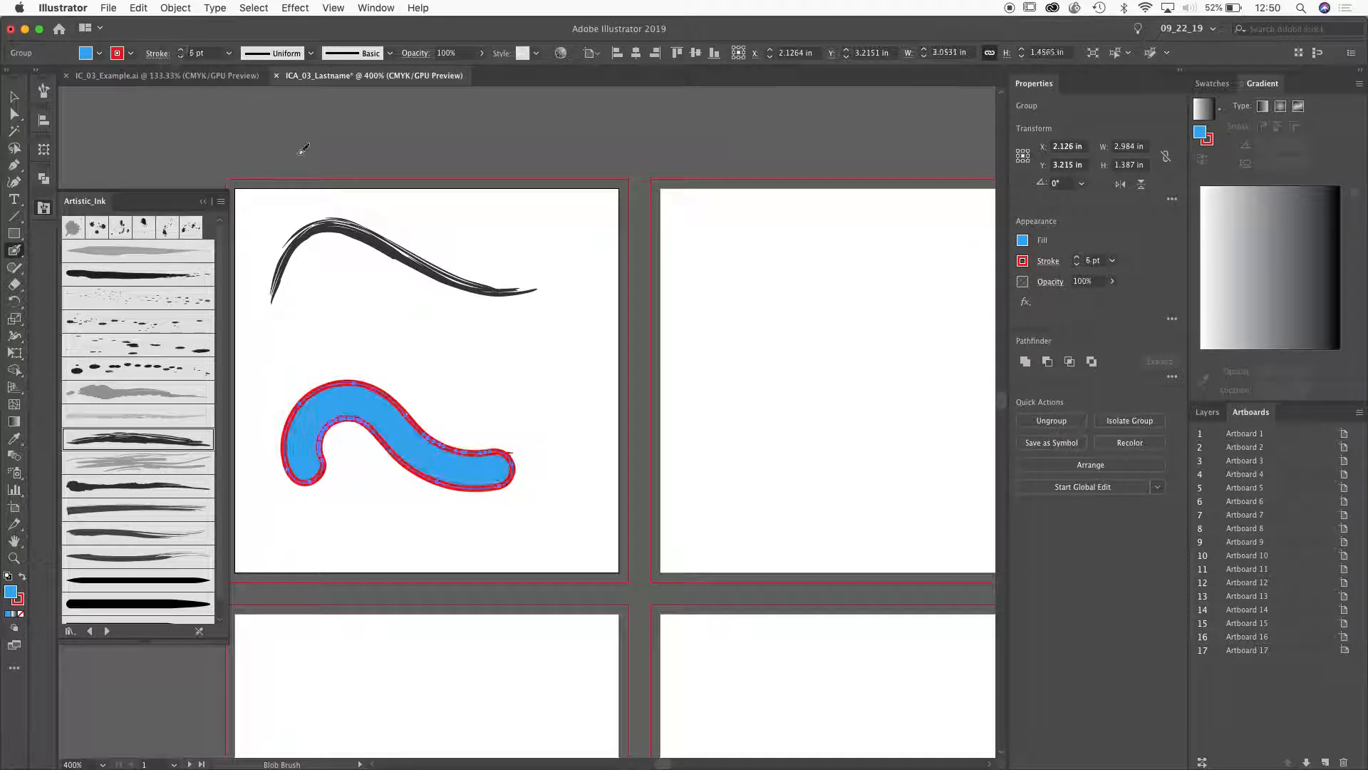
Compare the paths of the ink brush stroke and the blob shape in Outline view and return to Preview.
{"action": "left_click", "coordinate": [605, 349], "text": "super"}
{"action": "key", "text": "super+plus"}
{"action": "key", "text": "super+plus"}
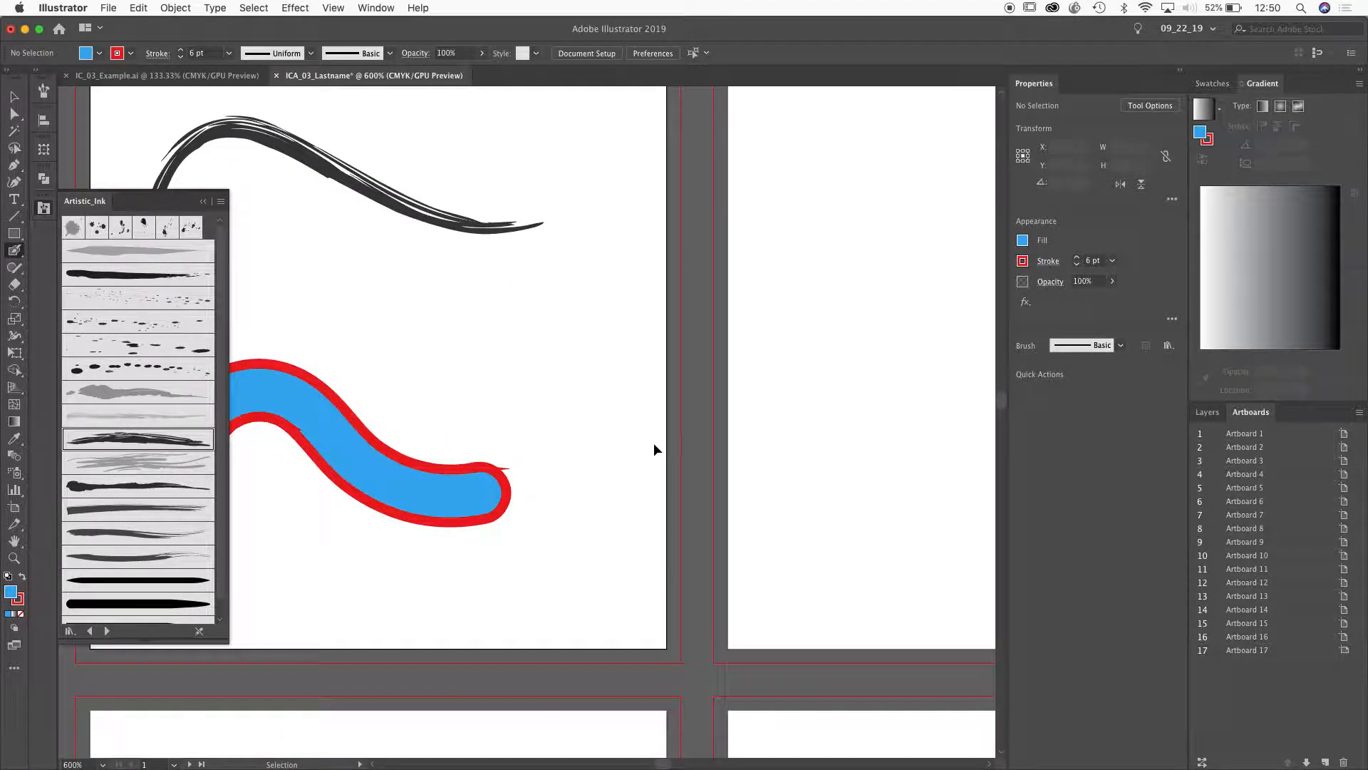
{"action": "left_click_drag", "start_coordinate": [317, 446], "coordinate": [628, 383]}
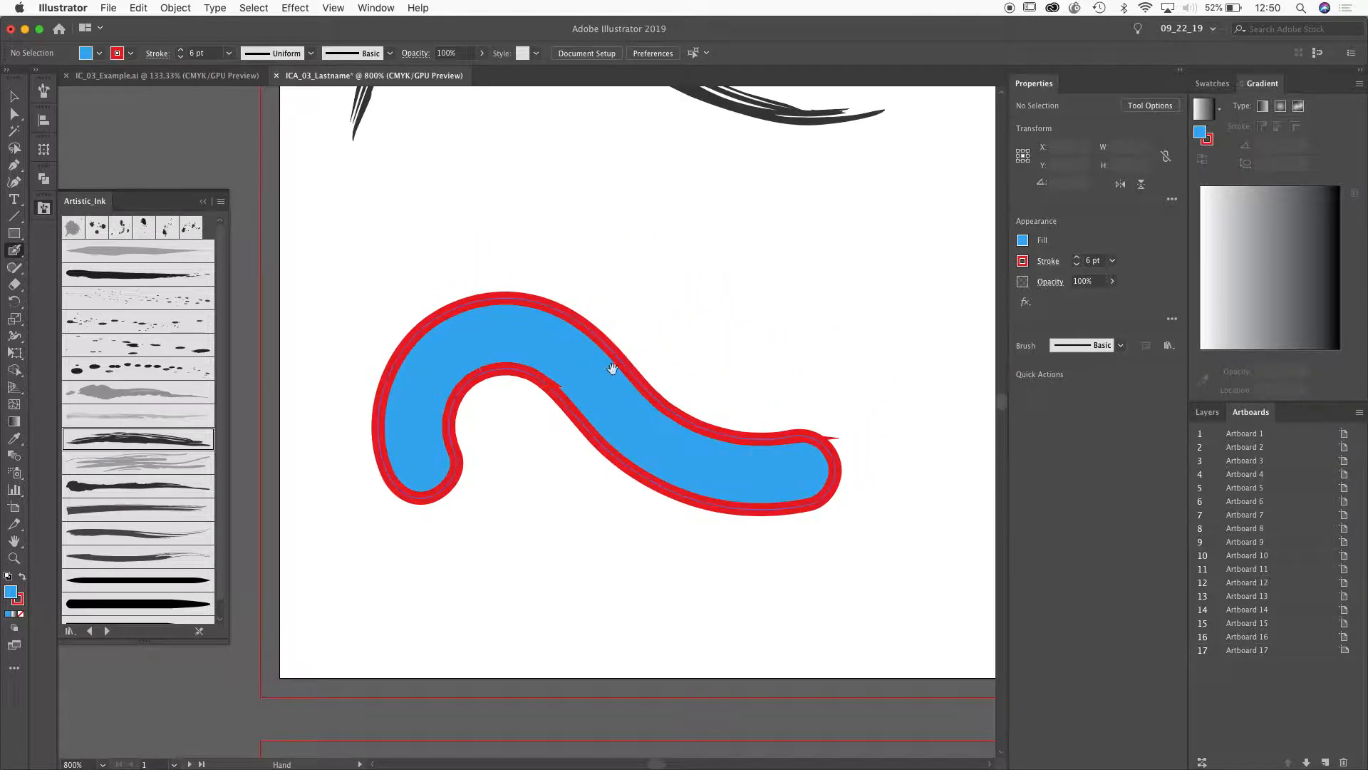
{"action": "left_click_drag", "start_coordinate": [686, 200], "coordinate": [681, 349]}
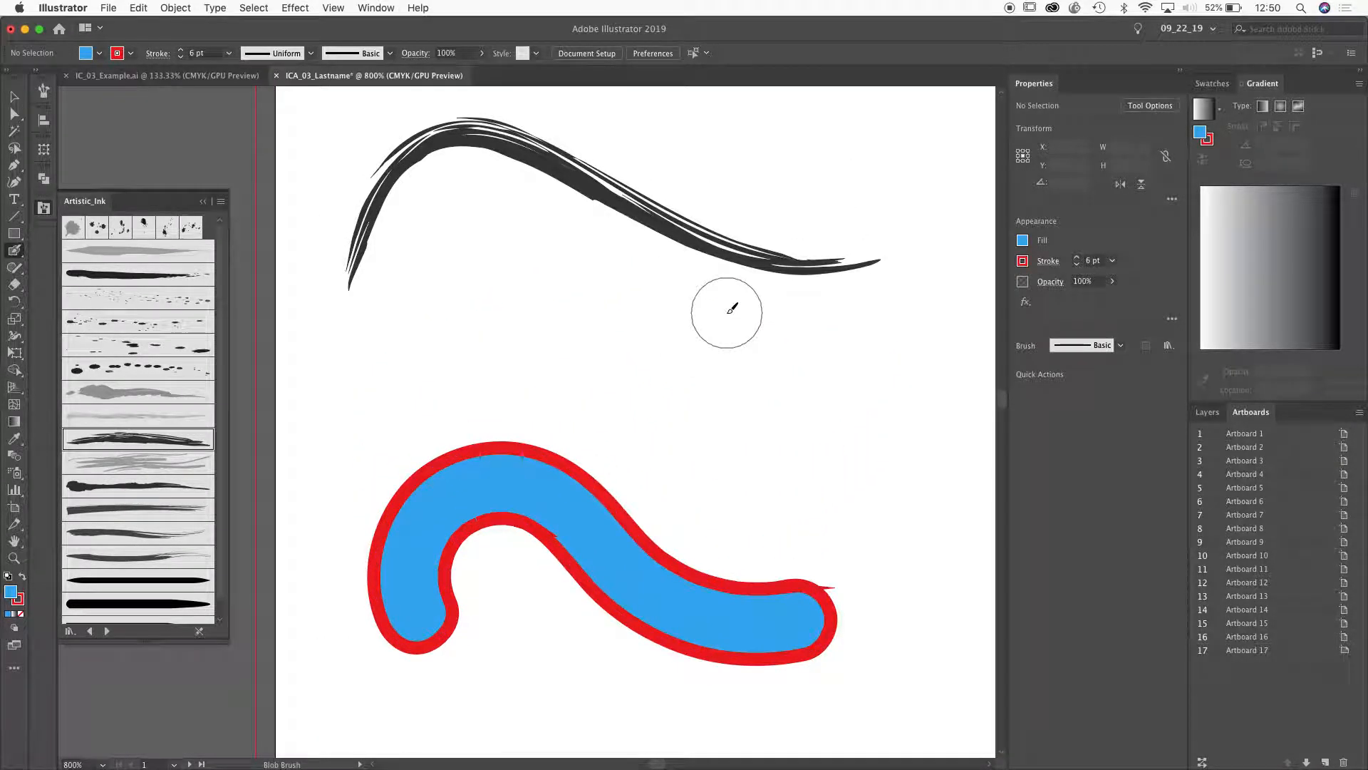
{"action": "key", "text": "super+y"}
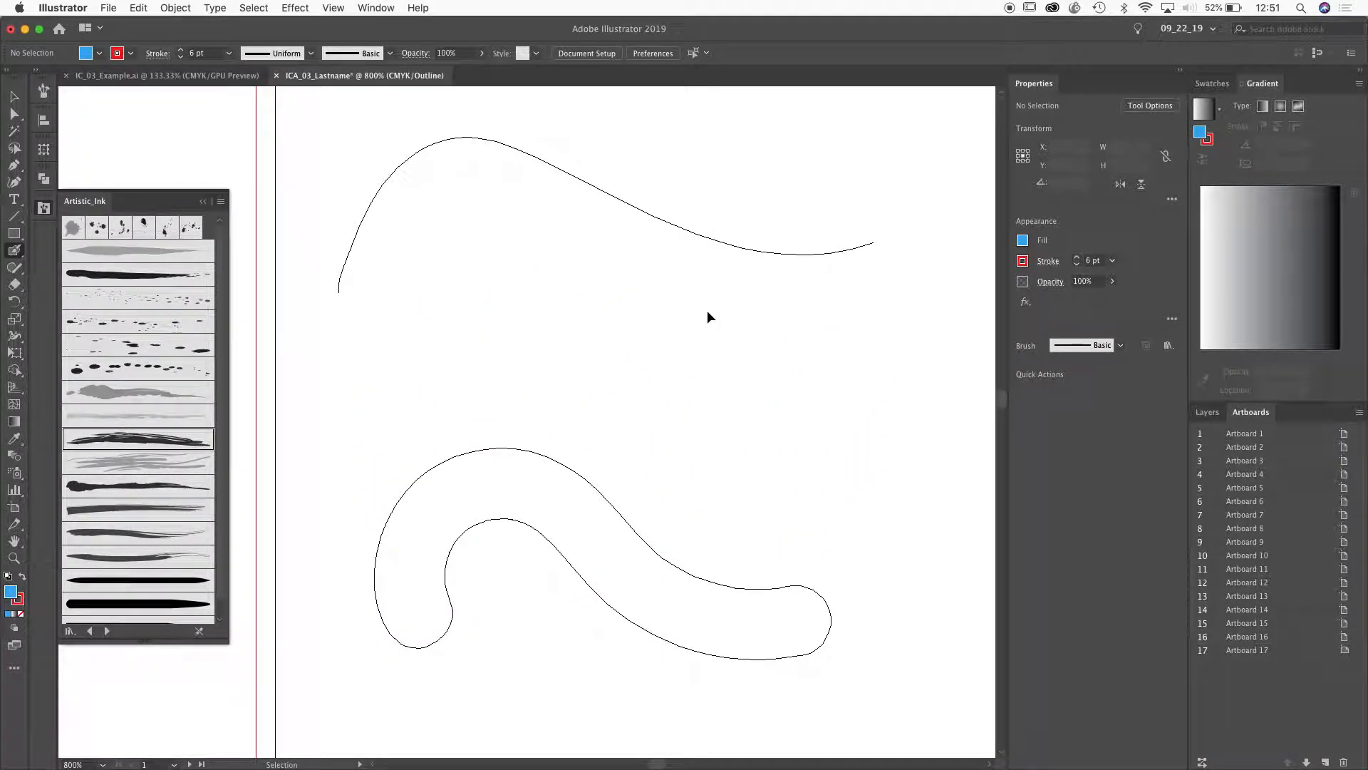
{"action": "key", "text": "super+y"}
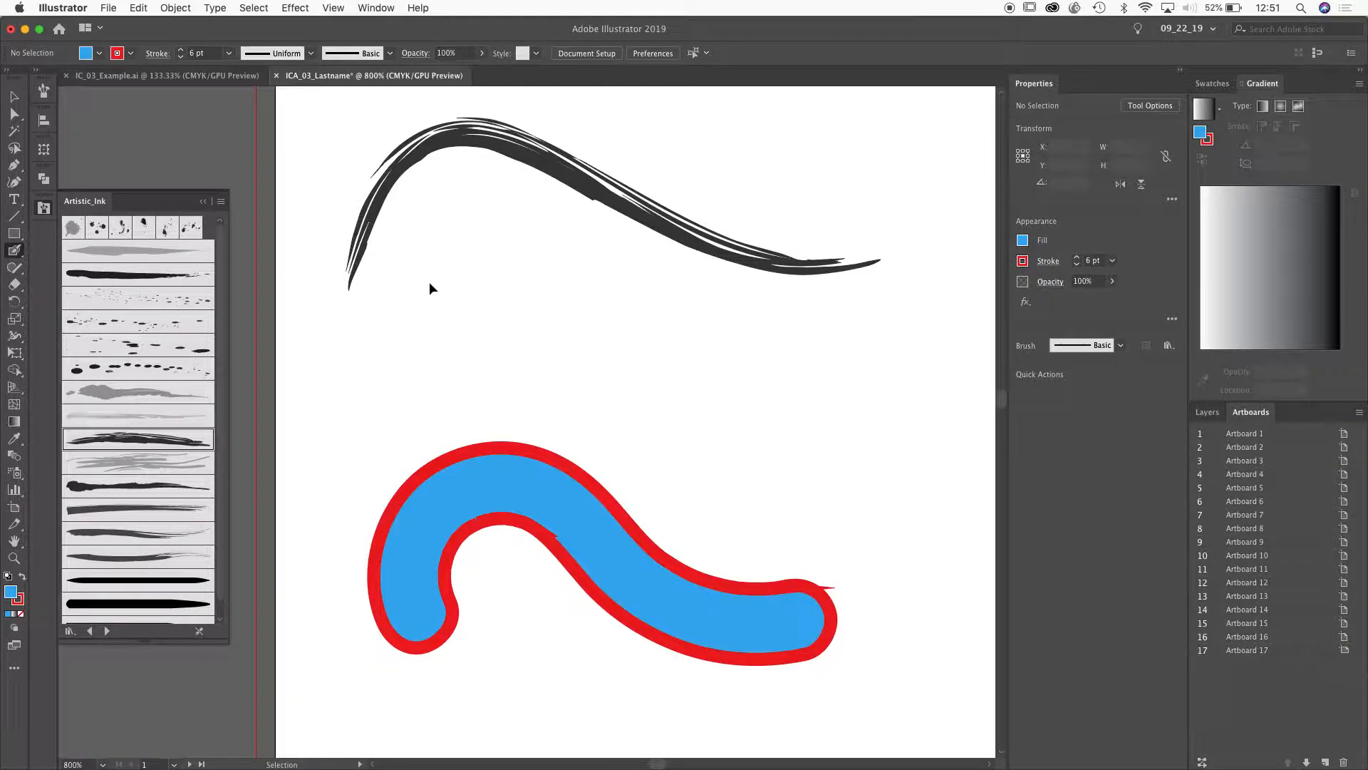
{"action": "mouse_move", "coordinate": [341, 289]}
{"action": "left_mouse_down"}
{"action": "mouse_move", "coordinate": [393, 171]}
{"action": "mouse_move", "coordinate": [501, 148]}
{"action": "mouse_move", "coordinate": [729, 304]}
{"action": "mouse_move", "coordinate": [881, 308]}
{"action": "left_mouse_up"}
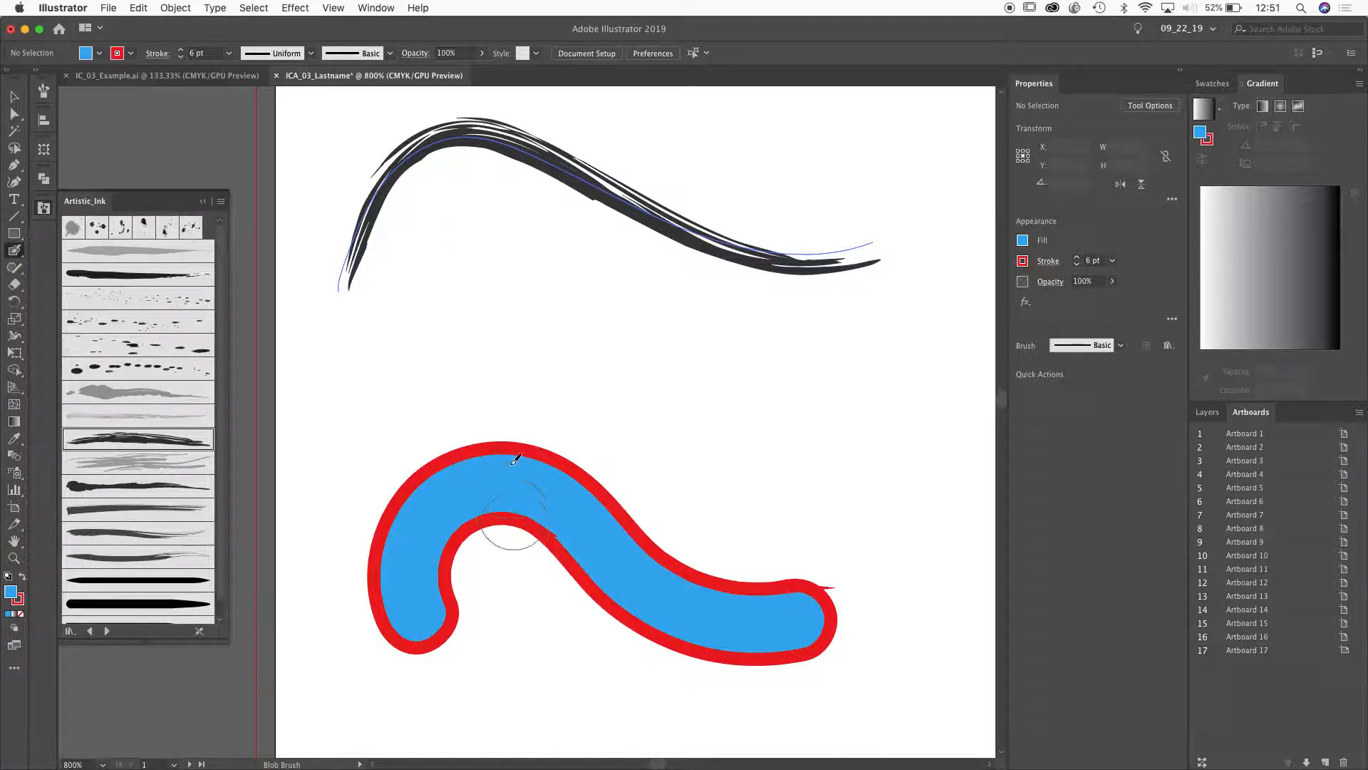
{"action": "key", "text": "v"}
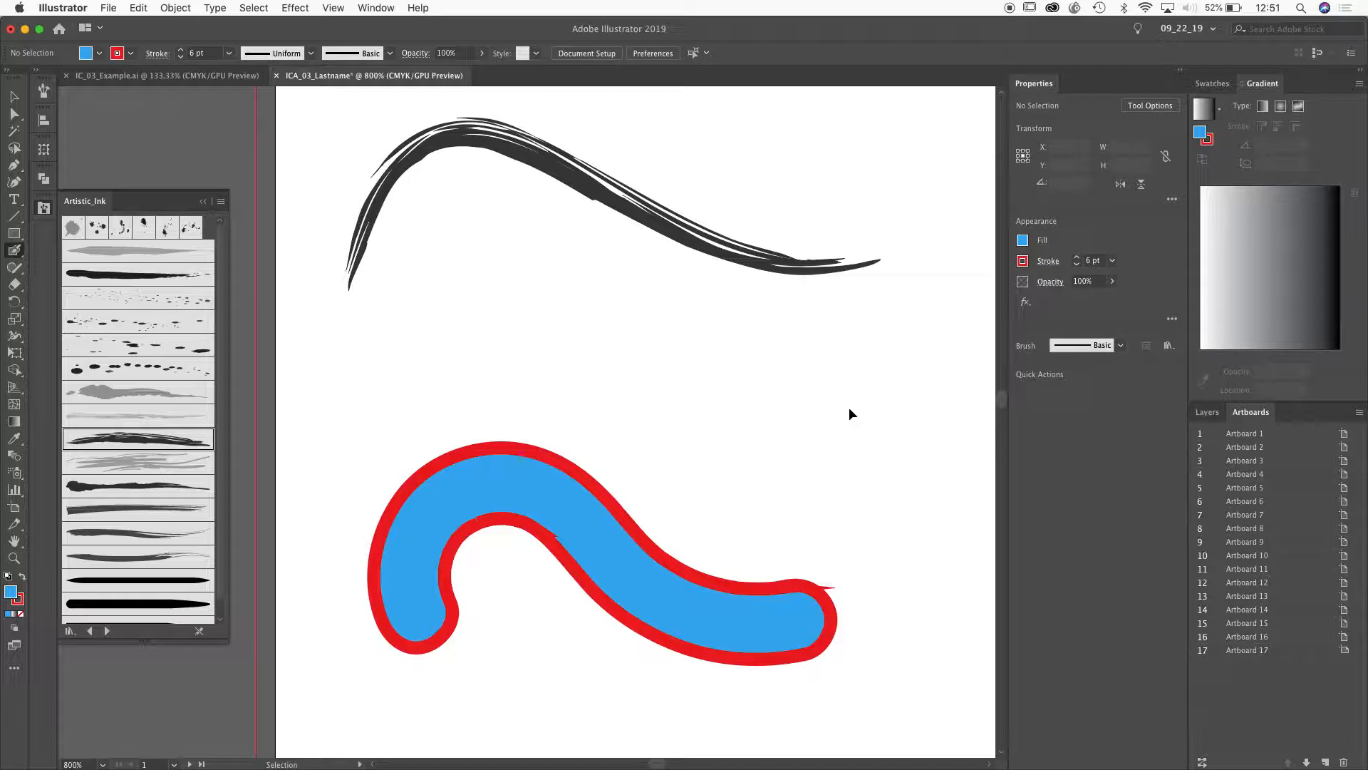
{"action": "key", "text": "super+y"}
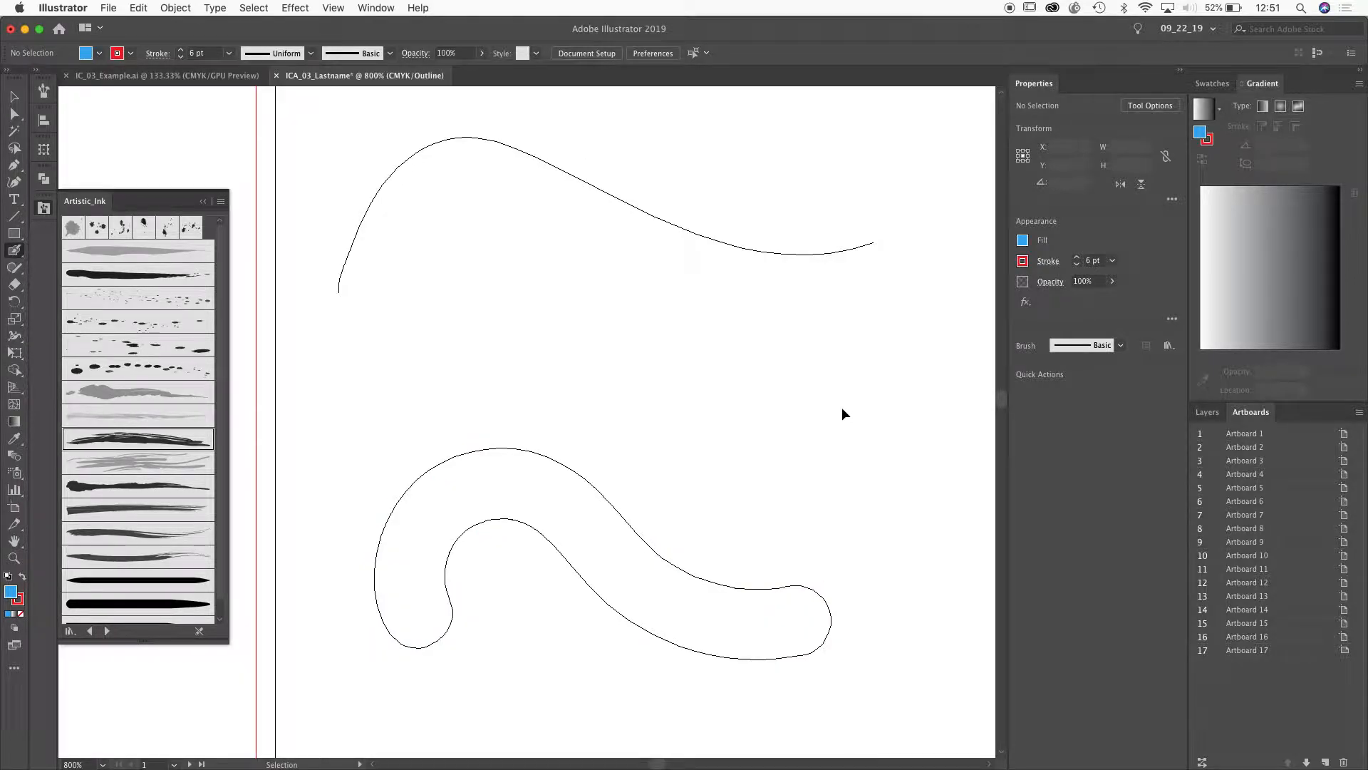
{"action": "key", "text": "shift+b"}
{"action": "key", "text": "super+y"}
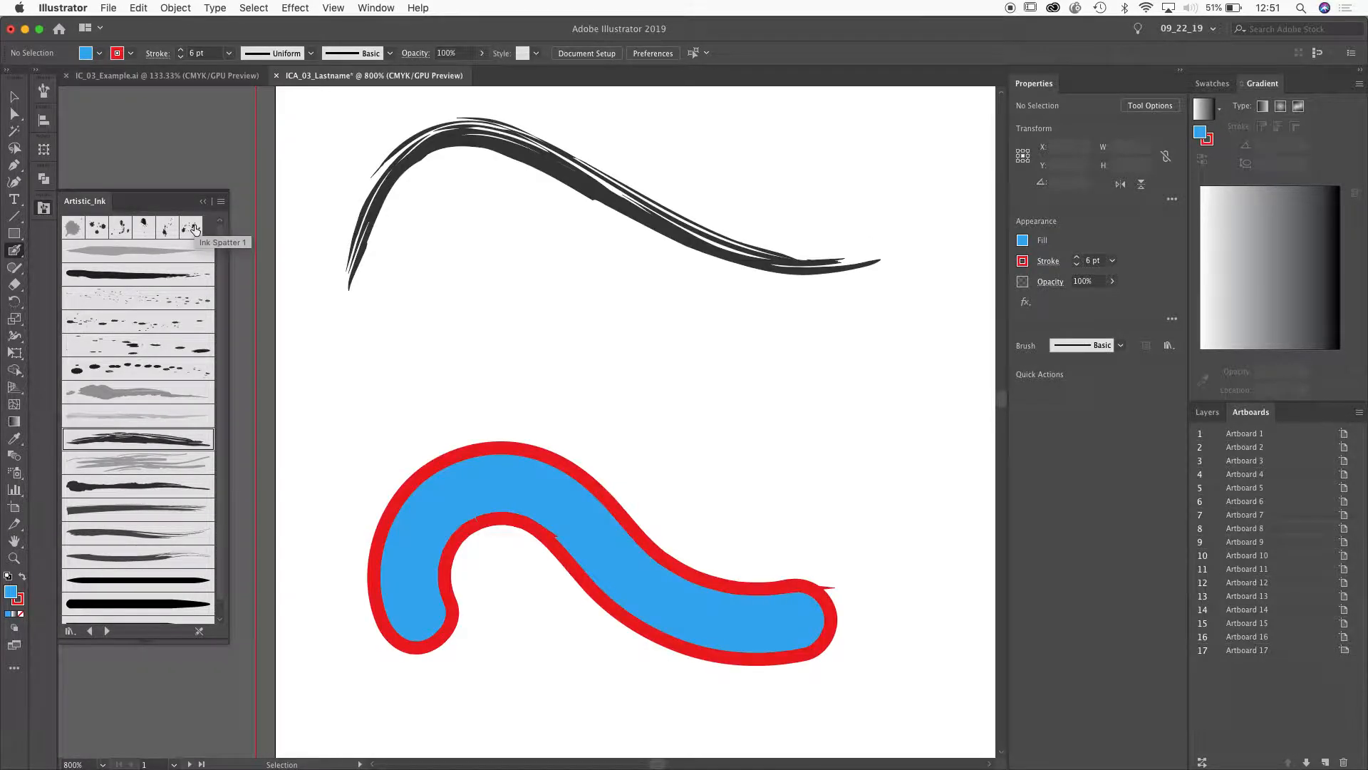
Remove the blob shape's stroke and set its fill to black.
{"action": "left_click", "coordinate": [548, 460], "text": "super"}
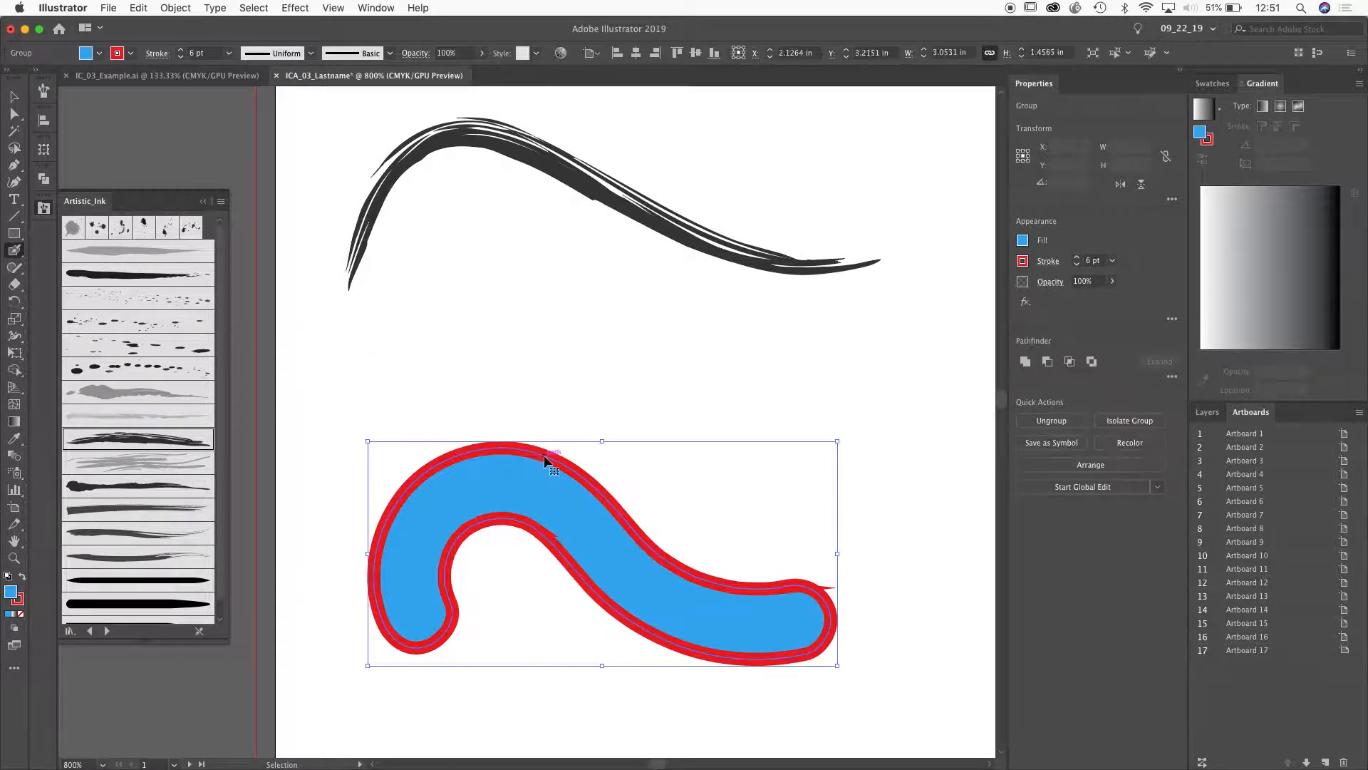
{"action": "left_click", "coordinate": [134, 56]}
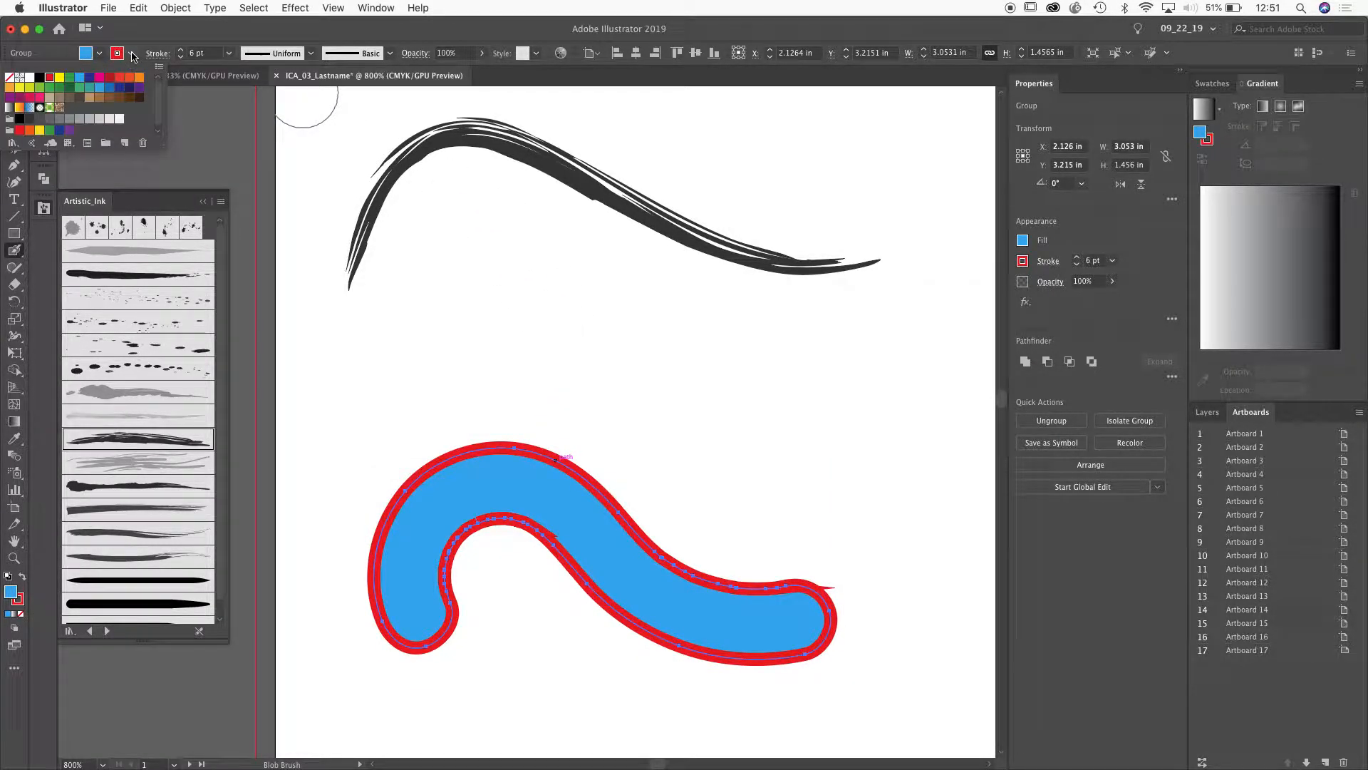
{"action": "left_click", "coordinate": [11, 79]}
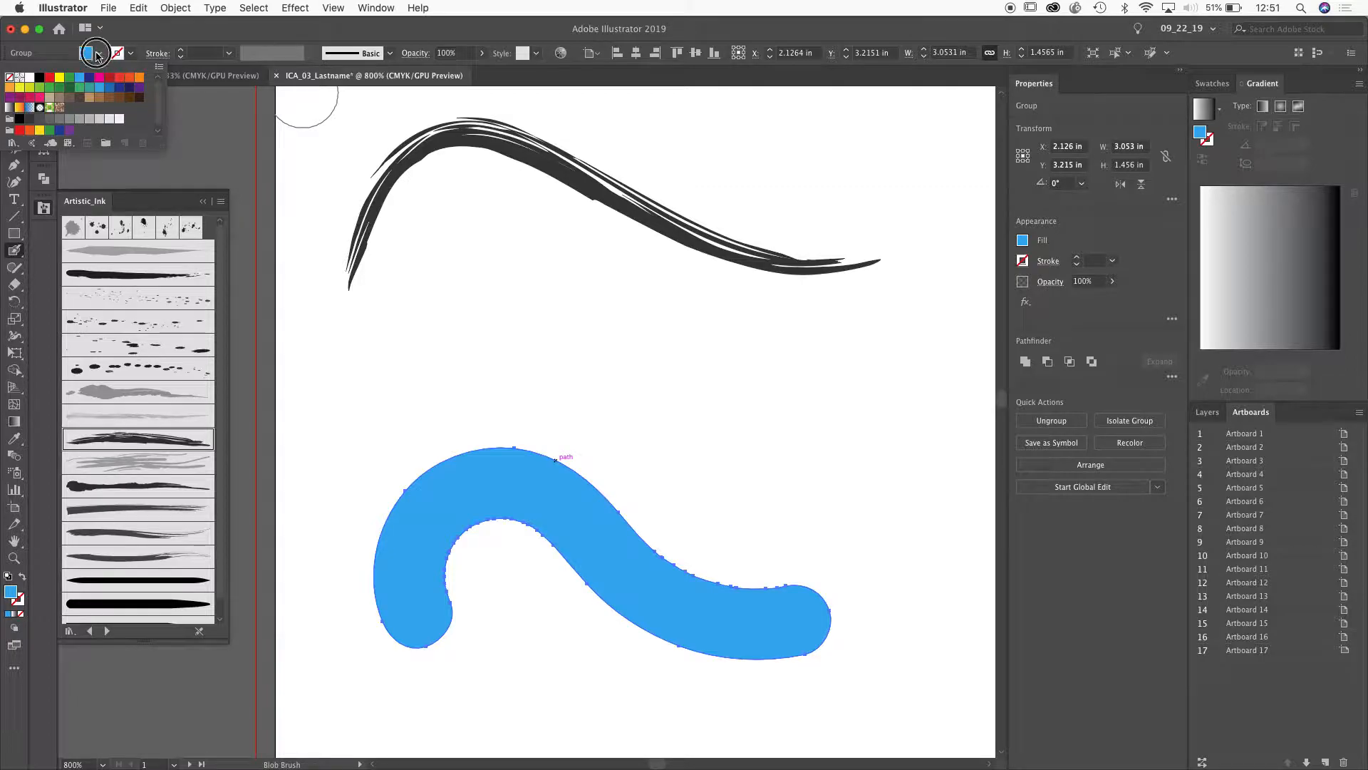
{"action": "left_click", "coordinate": [40, 78]}
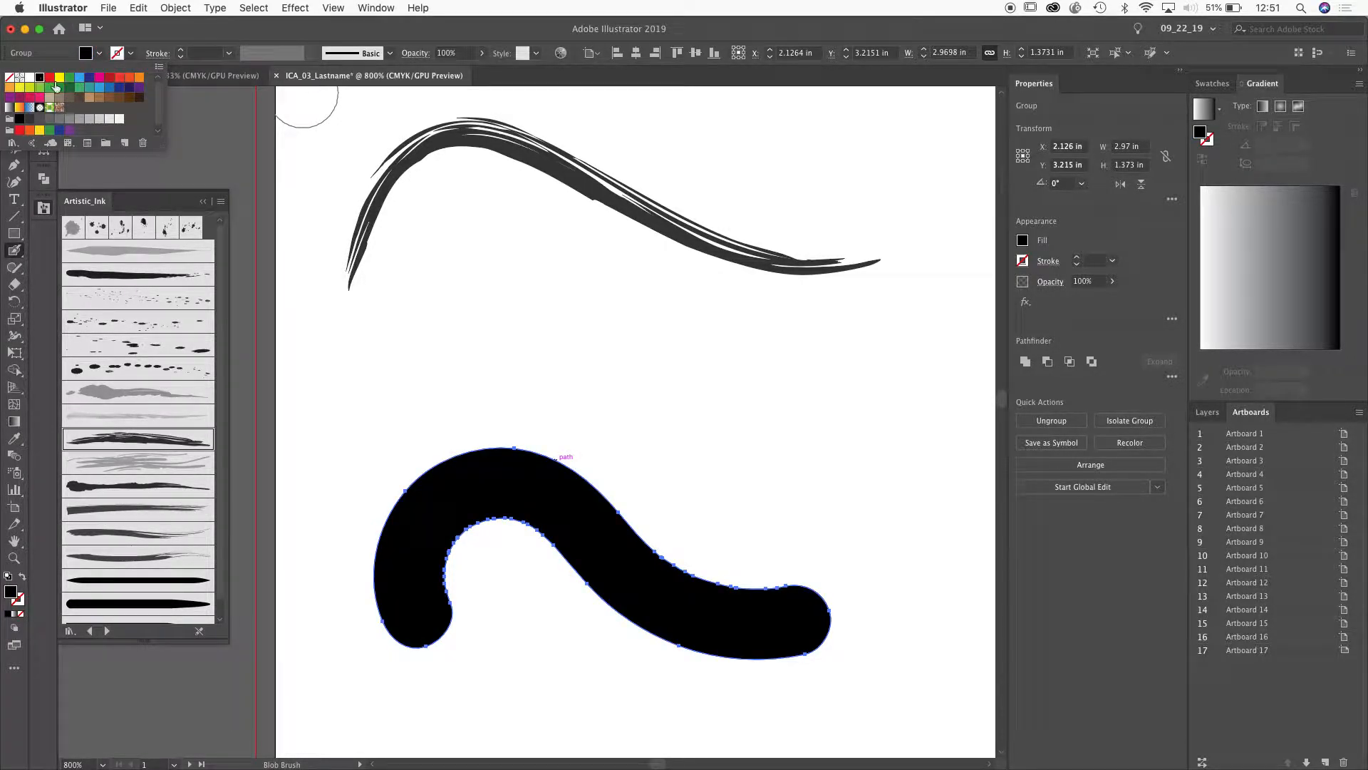
{"action": "left_click", "coordinate": [380, 349], "text": "super"}
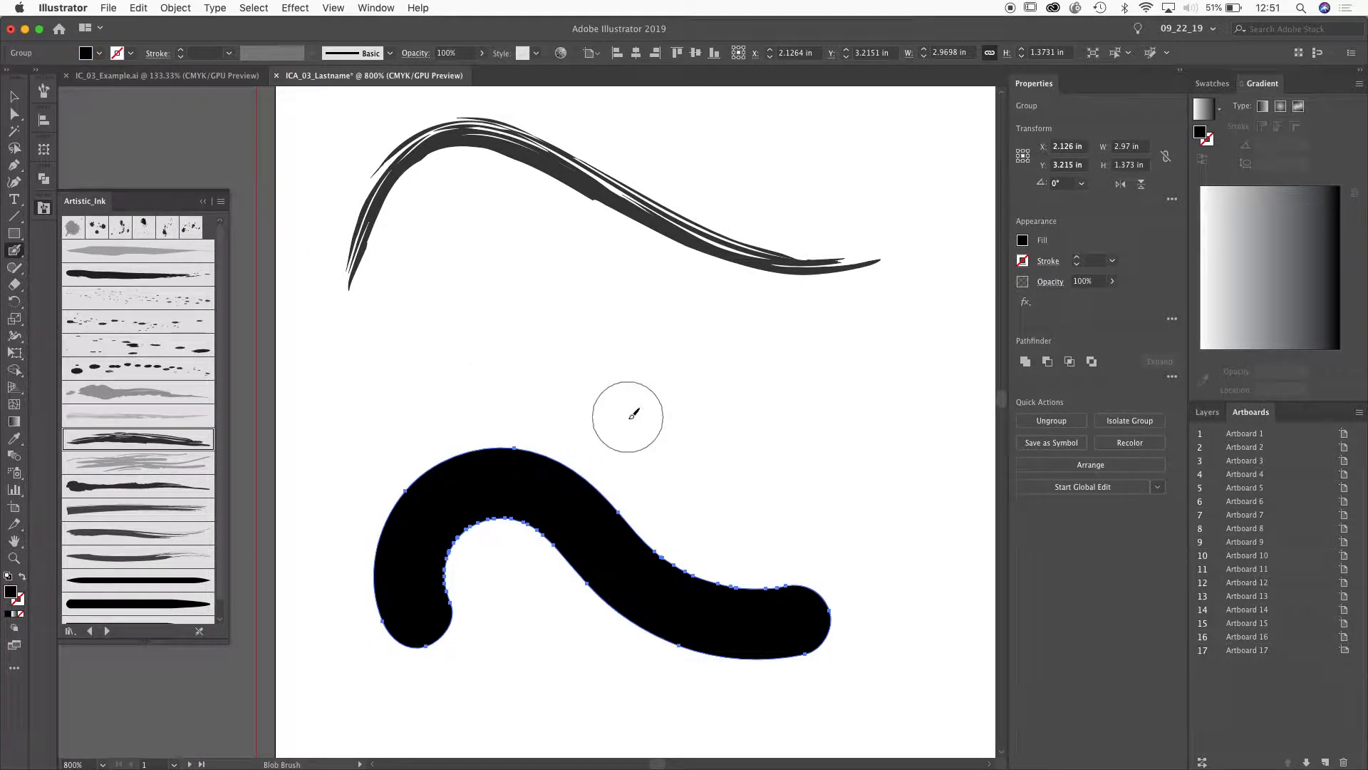
Paint a second Blob Brush stroke diagonally upward across the black wavy blob shape.
{"action": "scroll", "coordinate": [699, 397], "scroll_direction": "down", "scroll_amount": 3}
{"action": "scroll", "coordinate": [699, 397], "scroll_direction": "right", "scroll_amount": 2}
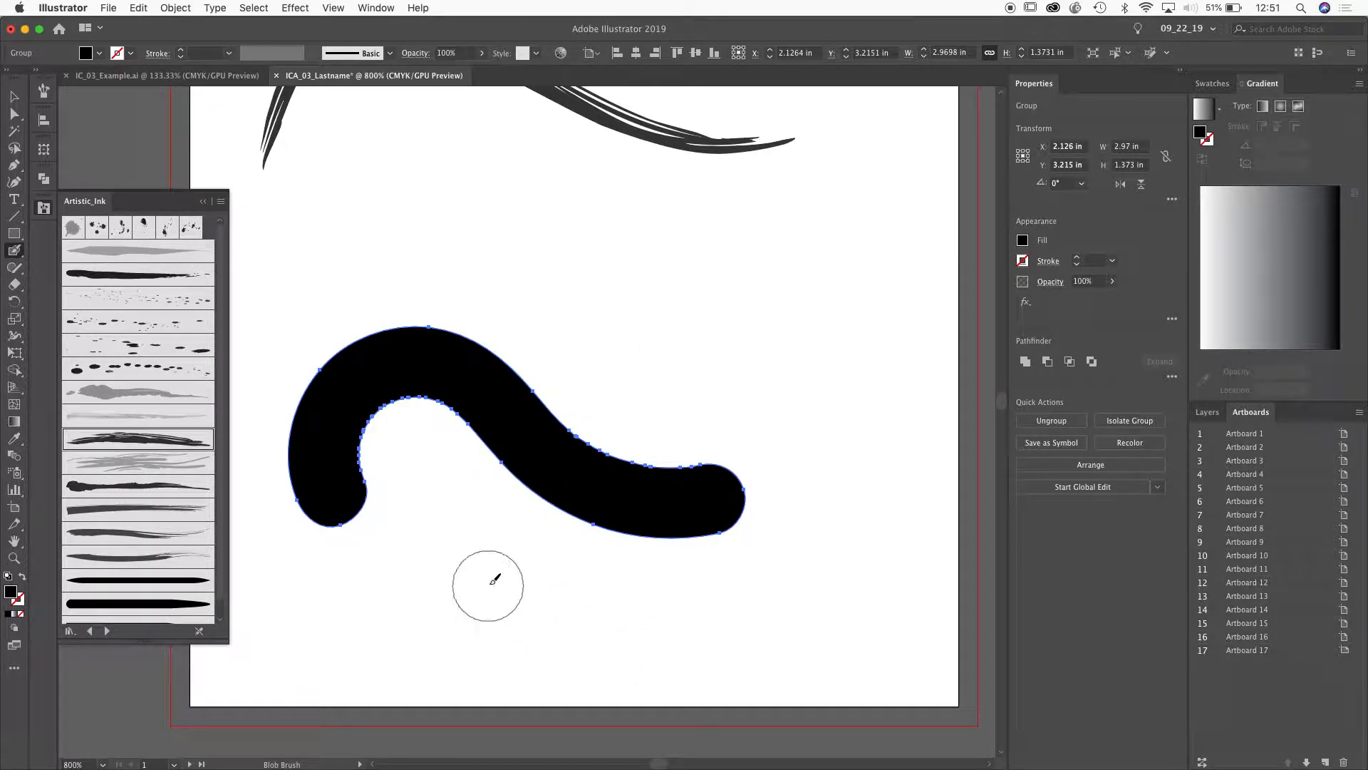
{"action": "left_click_drag", "start_coordinate": [462, 598], "coordinate": [716, 265]}
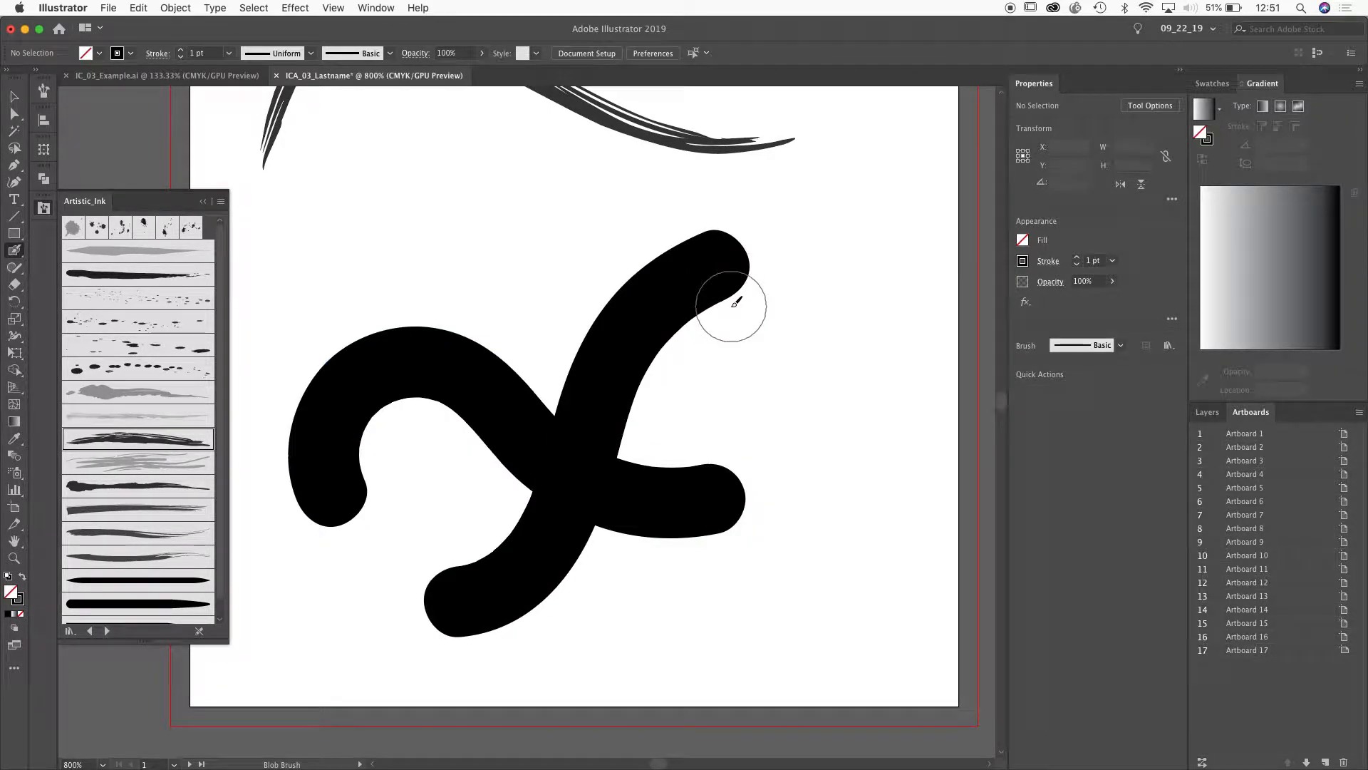
{"action": "key", "text": "v"}
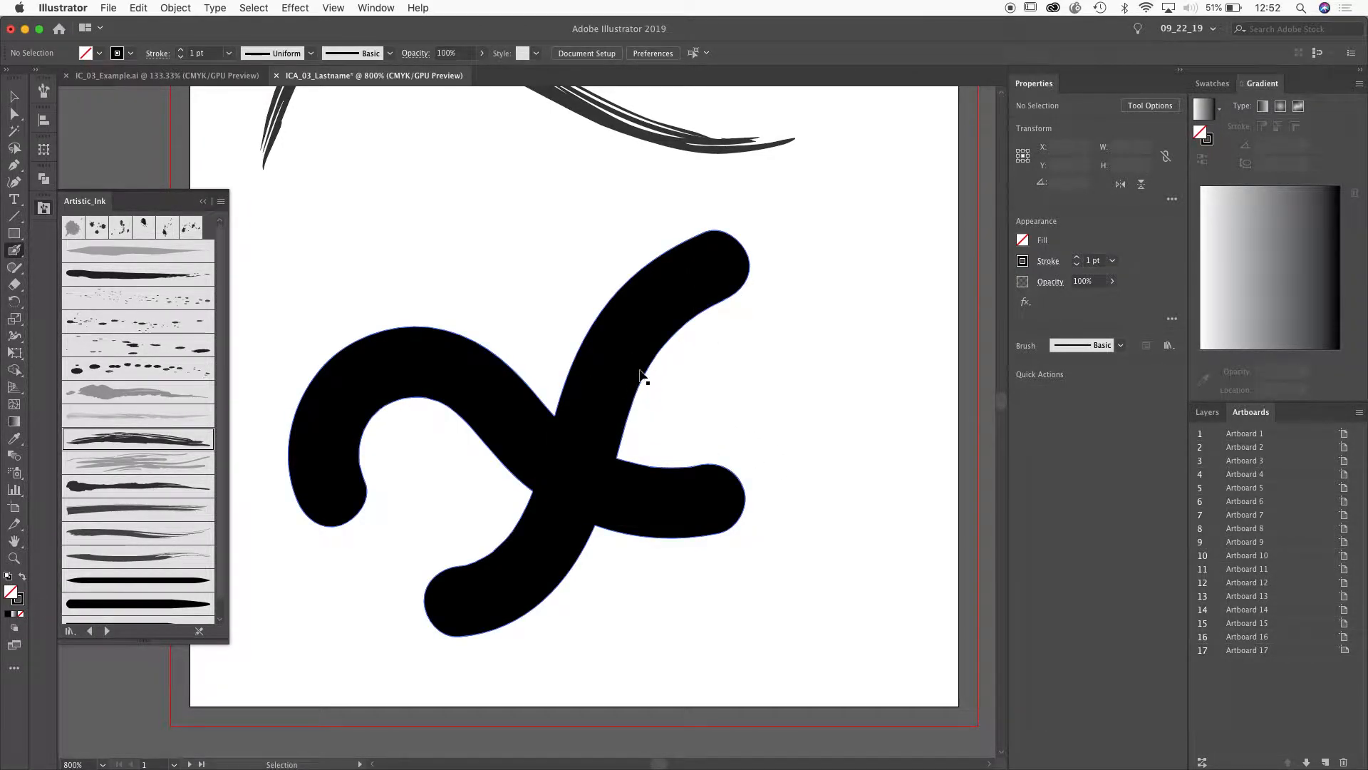
Switch to Outline view to examine the crossing blob strokes and undo the diagonal stroke.
{"action": "key", "text": "ctrl+y"}
{"action": "key", "text": "shift+b"}
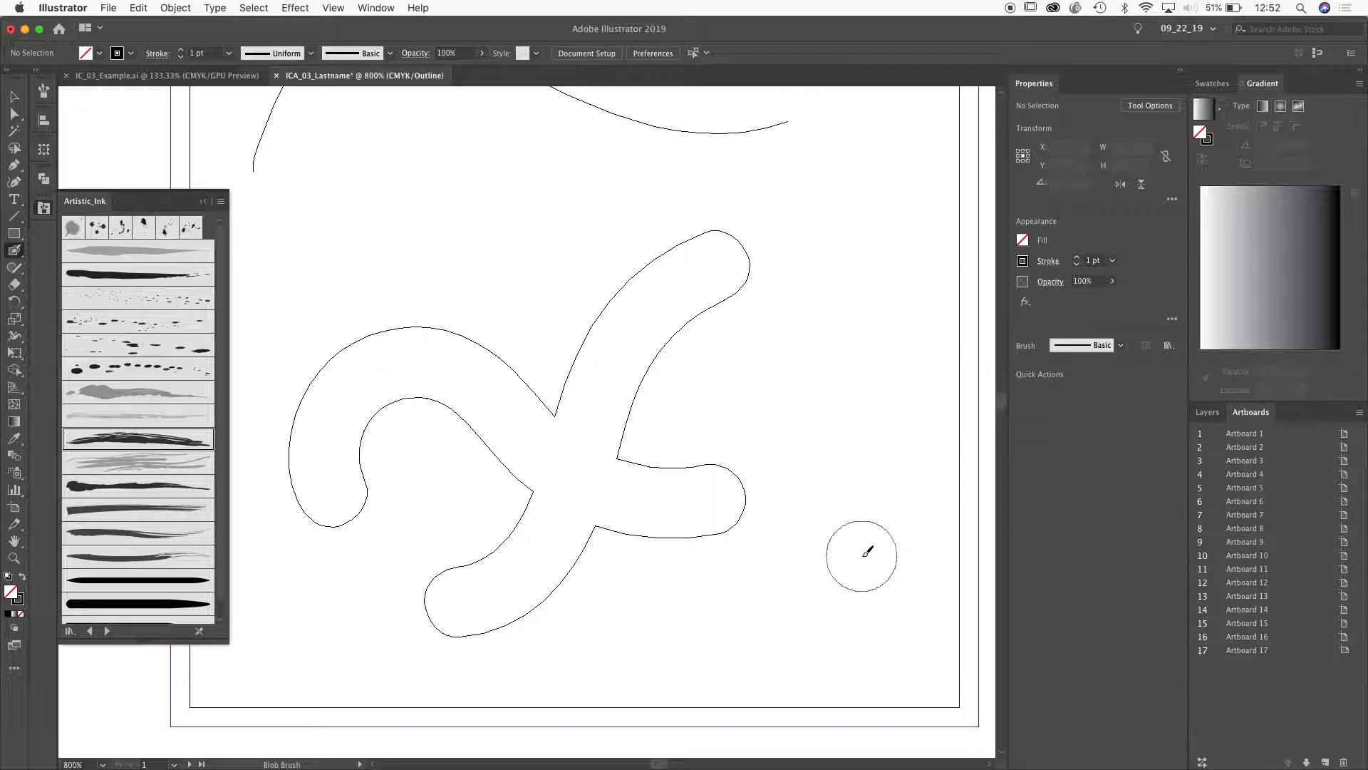
{"action": "key", "text": "v"}
{"action": "key", "text": "ctrl+z"}
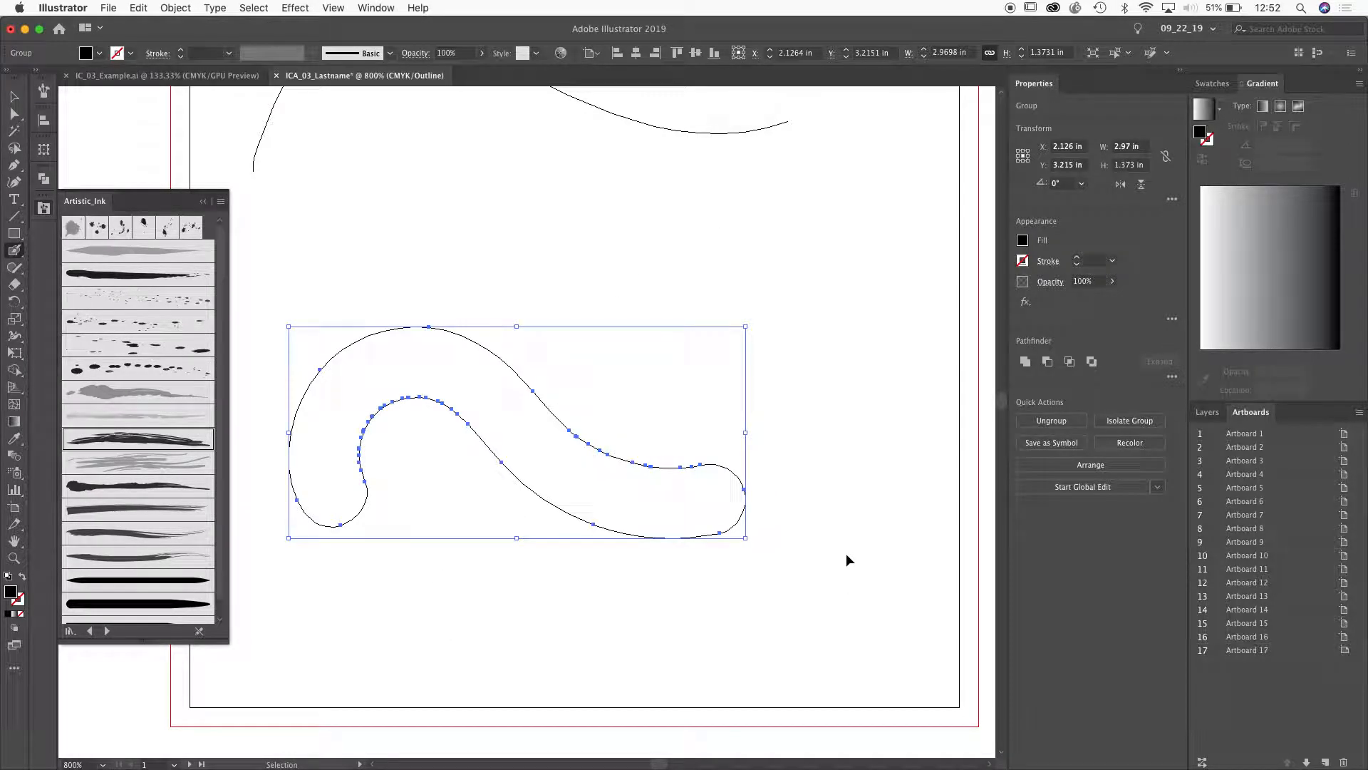
Paint a short wavy Blob Brush stroke above the wavy blob shape and a long curved one crossing both.
{"action": "key", "text": "shift+b"}
{"action": "mouse_move", "coordinate": [553, 223]}
{"action": "left_mouse_down"}
{"action": "mouse_move", "coordinate": [630, 238]}
{"action": "mouse_move", "coordinate": [708, 295]}
{"action": "left_mouse_up"}
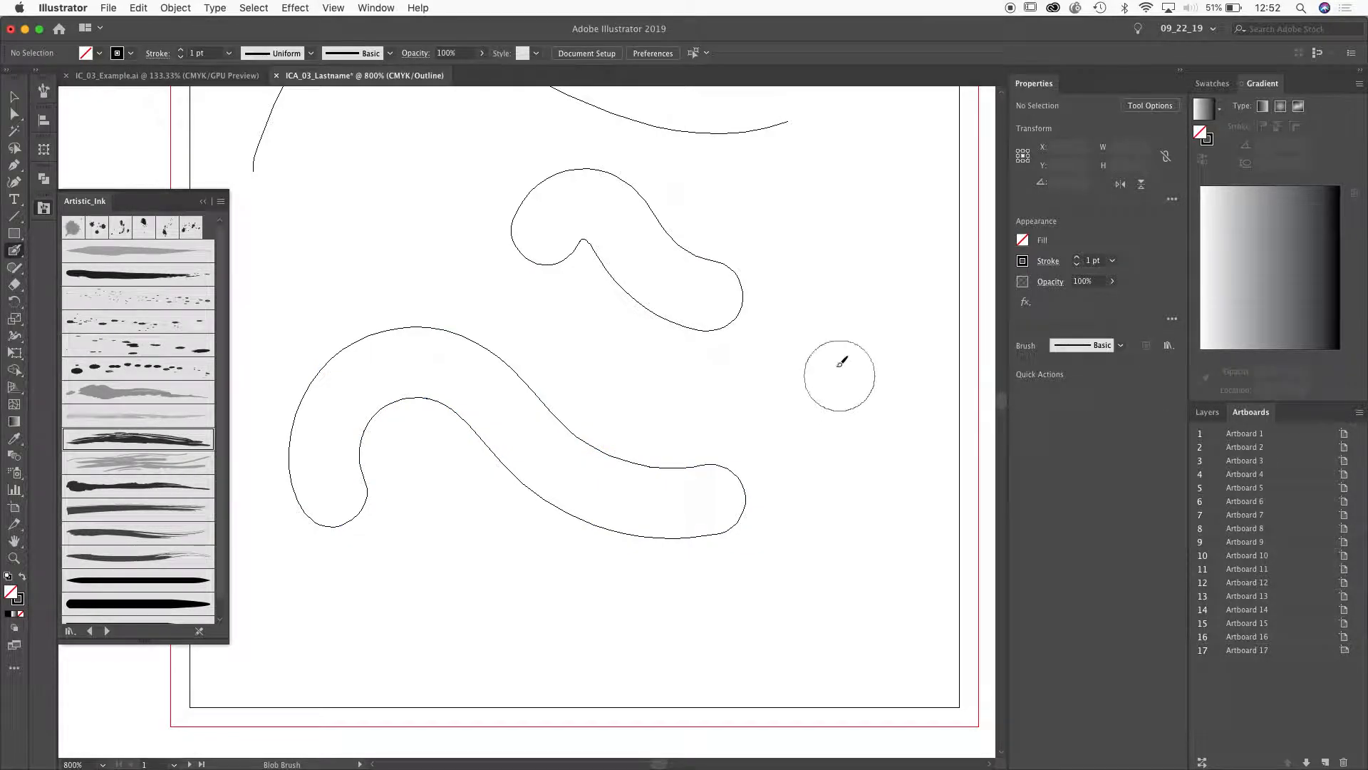
{"action": "mouse_move", "coordinate": [866, 202]}
{"action": "left_mouse_down"}
{"action": "mouse_move", "coordinate": [758, 216]}
{"action": "mouse_move", "coordinate": [649, 322]}
{"action": "mouse_move", "coordinate": [619, 437]}
{"action": "mouse_move", "coordinate": [630, 529]}
{"action": "mouse_move", "coordinate": [670, 571]}
{"action": "left_mouse_up"}
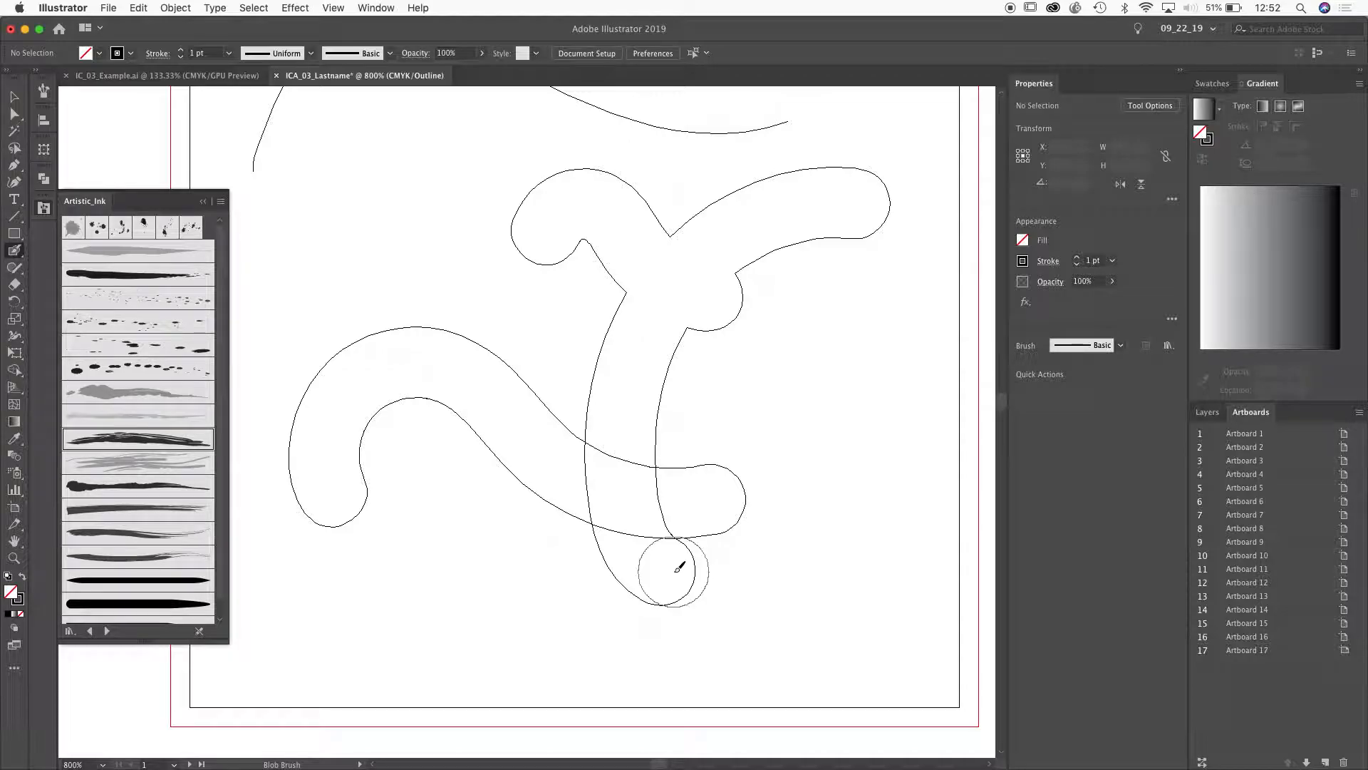
Undo the long curved Blob Brush stroke and paint another one across both wavy shapes in Preview mode.
{"action": "key", "text": "v"}
{"action": "key", "text": "super+z"}
{"action": "key", "text": "super+y"}
{"action": "key", "text": "shift+b"}
{"action": "mouse_move", "coordinate": [775, 237]}
{"action": "left_mouse_down"}
{"action": "mouse_move", "coordinate": [722, 269]}
{"action": "mouse_move", "coordinate": [646, 388]}
{"action": "mouse_move", "coordinate": [634, 495]}
{"action": "mouse_move", "coordinate": [649, 548]}
{"action": "left_mouse_up"}
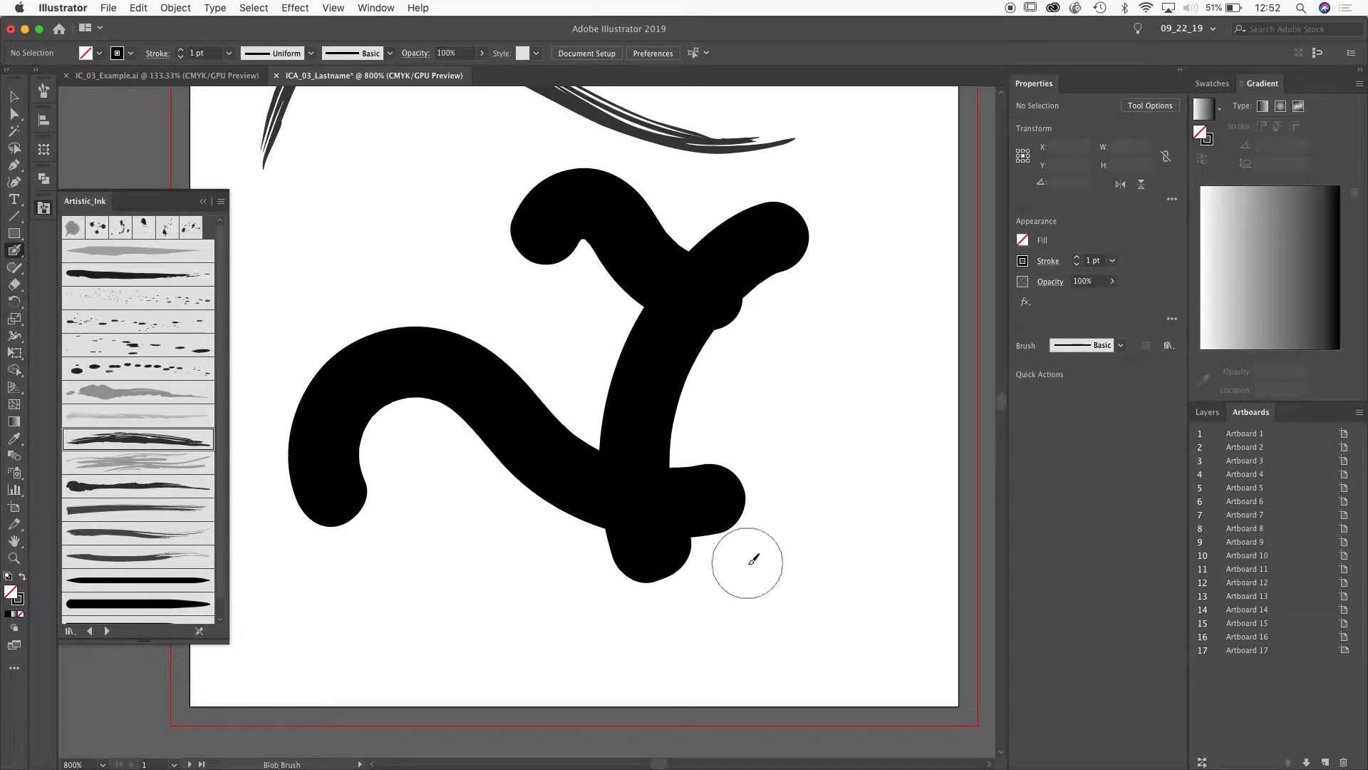
Examine the crossing strokes in Outline view and undo back to the single wavy shape with blue fill and red stroke.
{"action": "key", "text": "v"}
{"action": "key", "text": "super+y"}
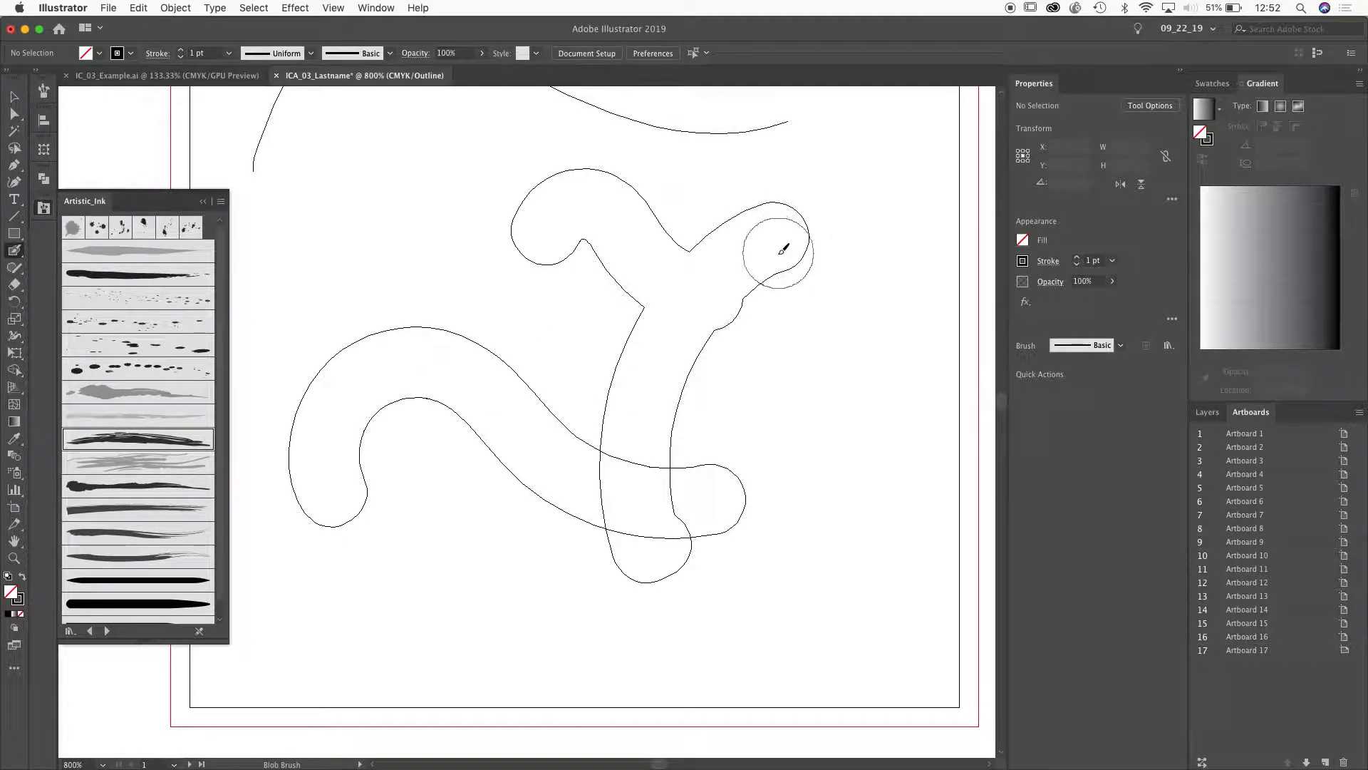
{"action": "key", "text": "super+z"}
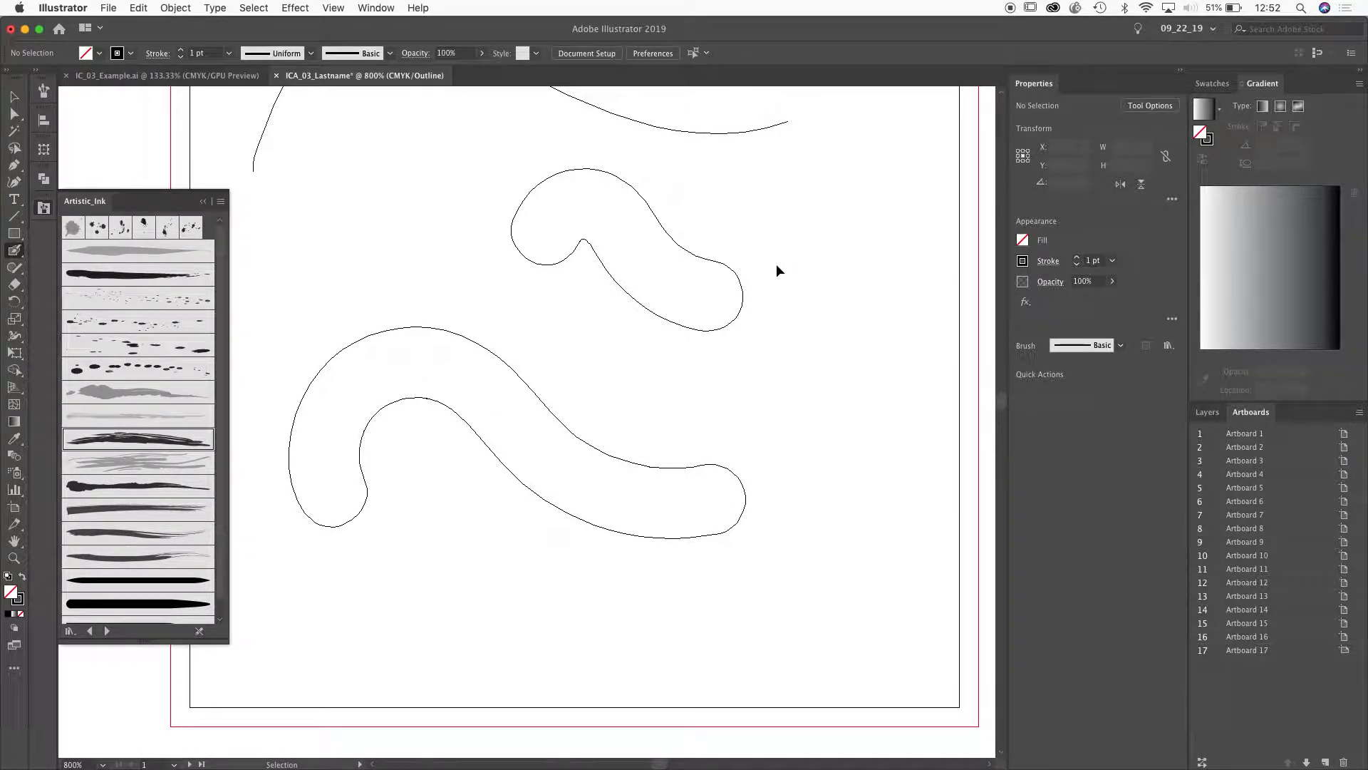
{"action": "key", "text": "super+z"}
{"action": "key", "text": "super+z"}
{"action": "key", "text": "super+y"}
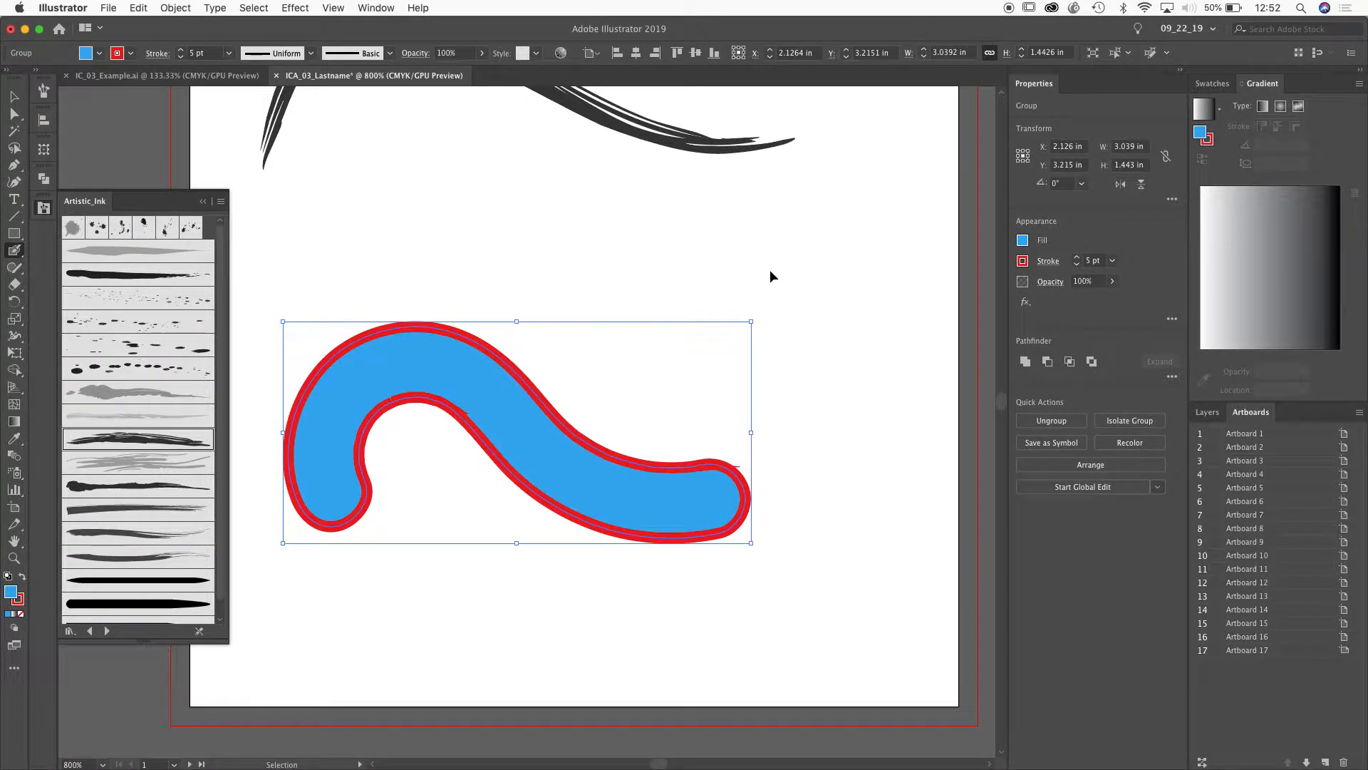
Try painting a red Blob Brush stroke down across the blue wavy shape and undo it.
{"action": "mouse_move", "coordinate": [579, 389]}
{"action": "left_mouse_down"}
{"action": "mouse_move", "coordinate": [558, 494]}
{"action": "mouse_move", "coordinate": [570, 545]}
{"action": "left_mouse_up"}
{"action": "key", "text": "super"}
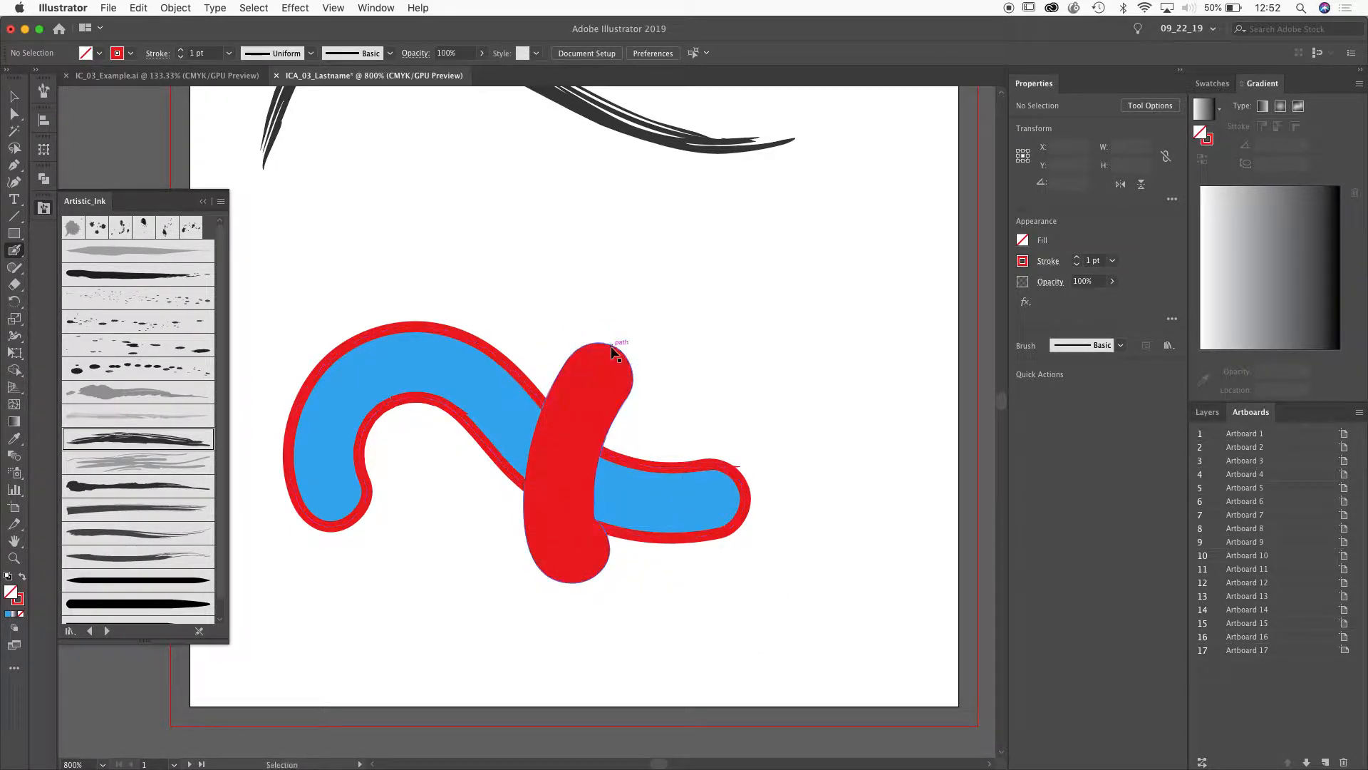
{"action": "key", "text": "super+z"}
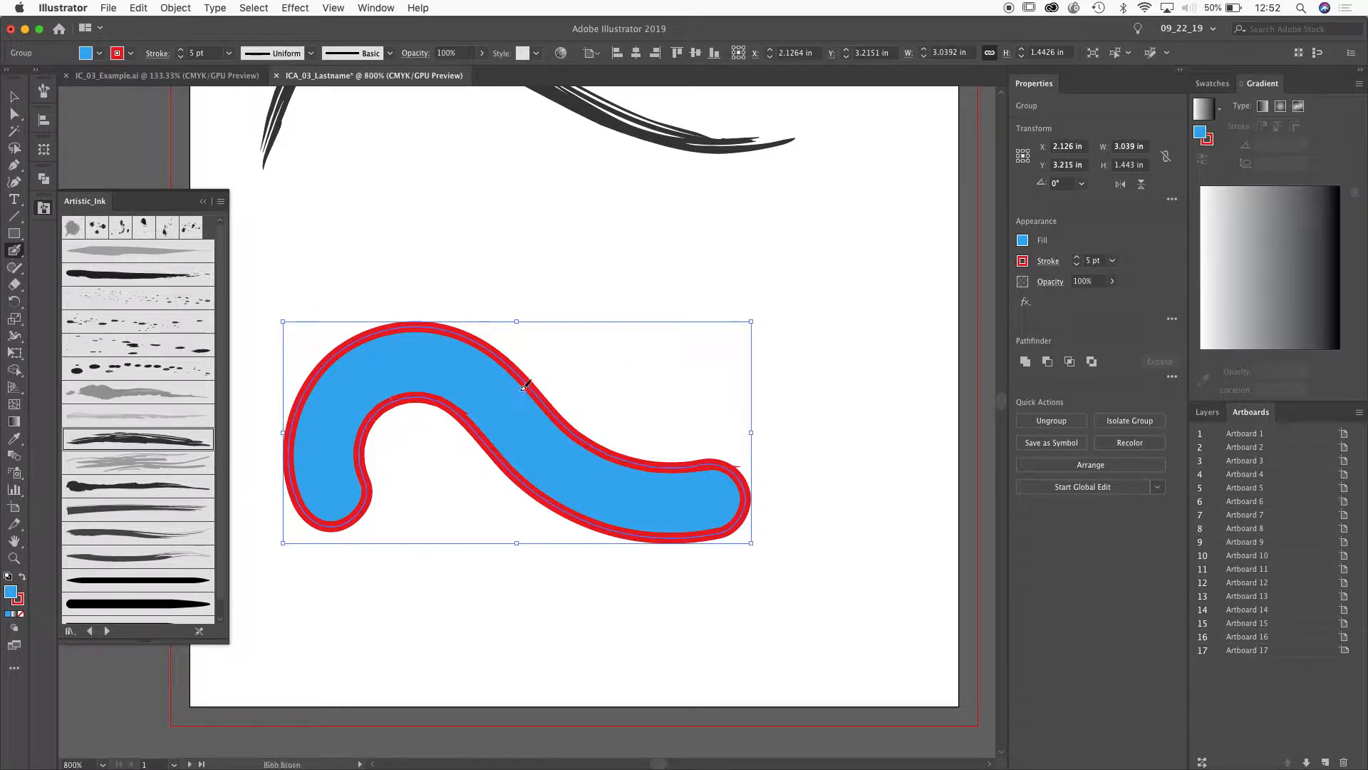
Delete the blue wavy shape and paint a red wavy Blob Brush stroke with two more strokes merging into it.
{"action": "key", "text": "Delete"}
{"action": "left_click_drag", "start_coordinate": [367, 535], "coordinate": [563, 492]}
{"action": "left_click_drag", "start_coordinate": [646, 531], "coordinate": [684, 527]}
{"action": "mouse_move", "coordinate": [678, 331]}
{"action": "left_mouse_down"}
{"action": "mouse_move", "coordinate": [591, 497]}
{"action": "mouse_move", "coordinate": [609, 591]}
{"action": "left_mouse_up"}
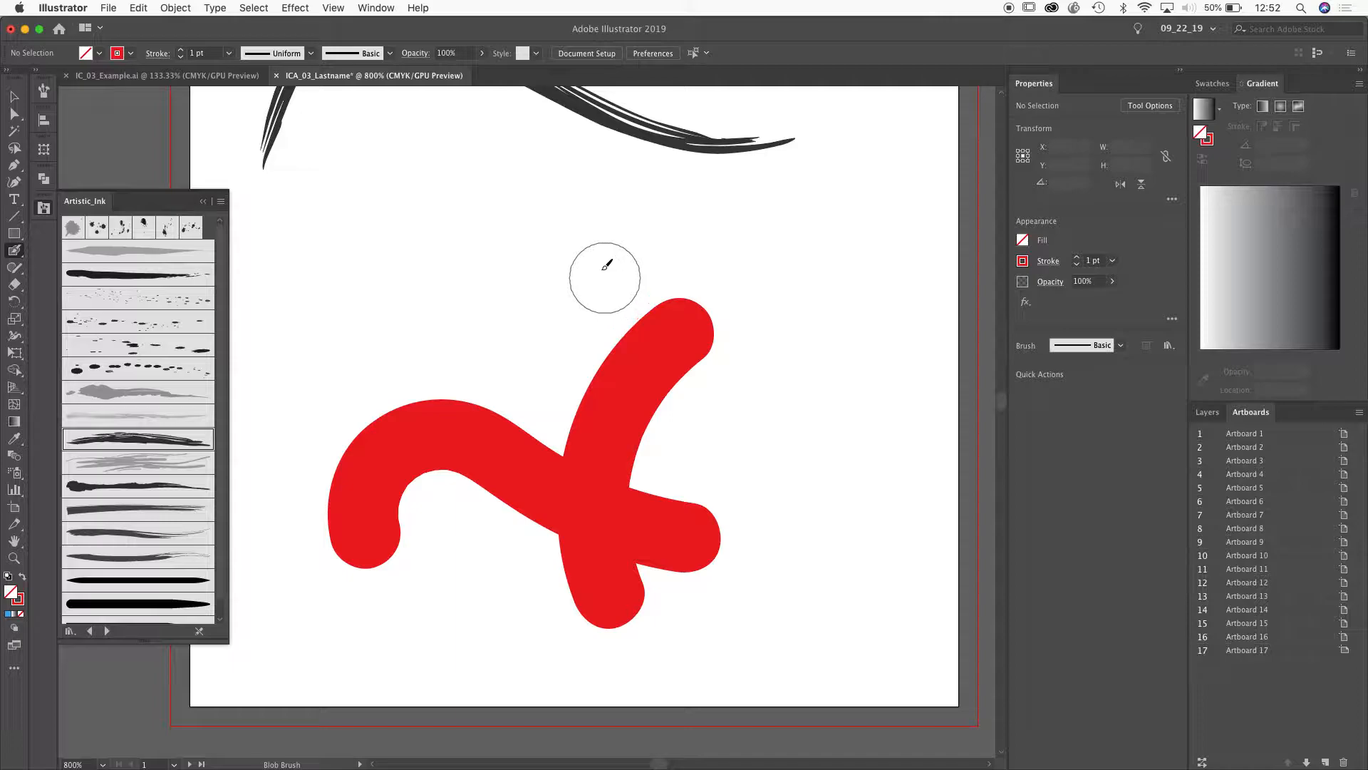
{"action": "left_click_drag", "start_coordinate": [593, 250], "coordinate": [785, 475]}
Examine the merged red shape in Outline view and undo the two added strokes.
{"action": "key", "text": "super+y"}
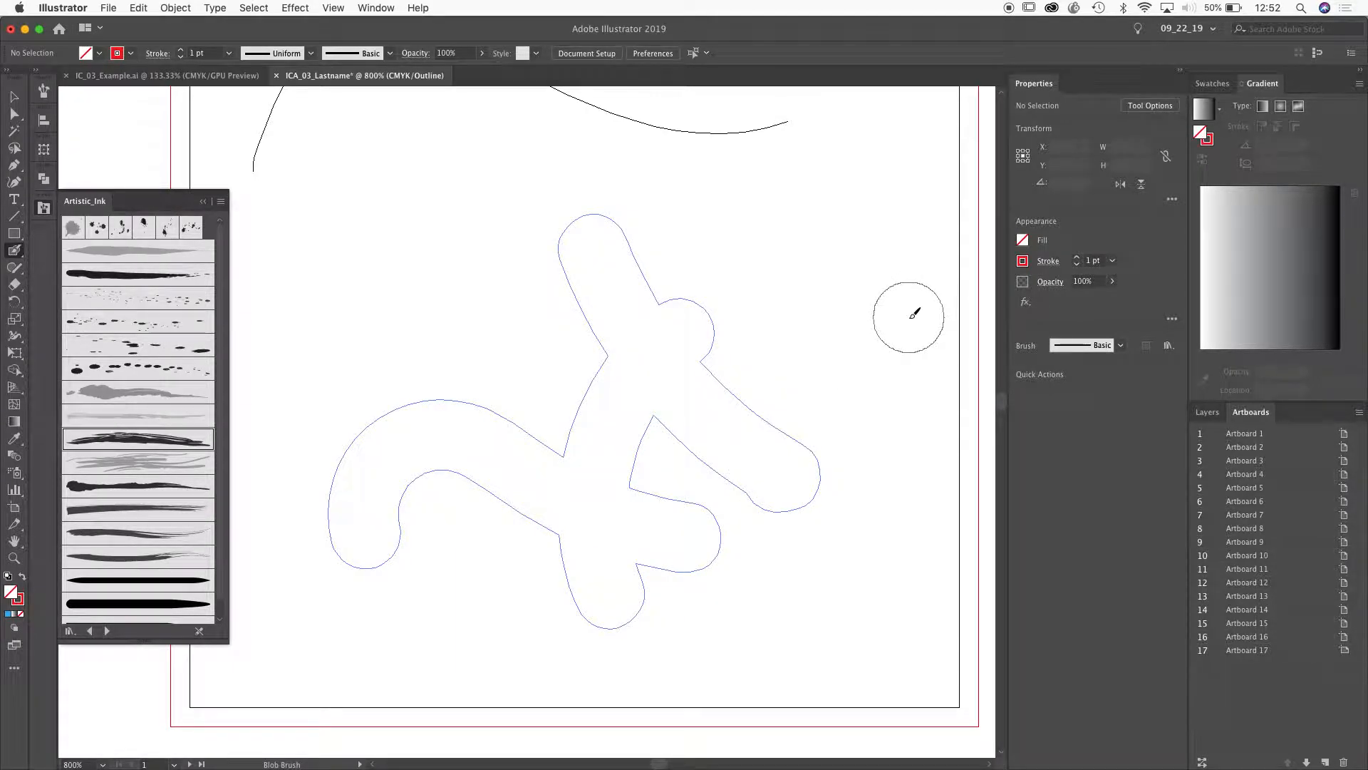
{"action": "key", "text": "super+z"}
{"action": "key", "text": "super+z"}
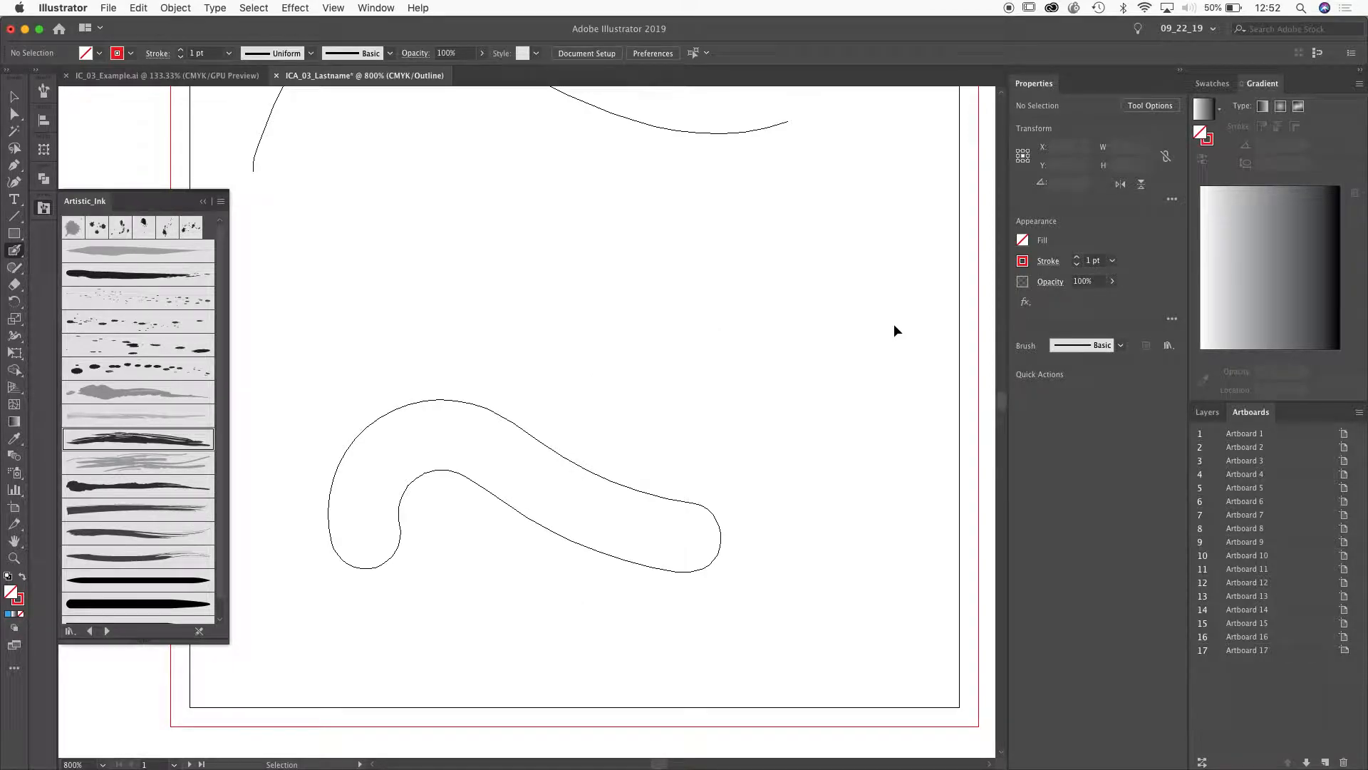
Paint two separate Blob Brush strokes above the wavy one and a long diagonal stroke crossing all three.
{"action": "mouse_move", "coordinate": [362, 330]}
{"action": "left_mouse_down"}
{"action": "mouse_move", "coordinate": [516, 306]}
{"action": "mouse_move", "coordinate": [713, 402]}
{"action": "left_mouse_up"}
{"action": "mouse_move", "coordinate": [611, 198]}
{"action": "left_mouse_down"}
{"action": "mouse_move", "coordinate": [702, 267]}
{"action": "mouse_move", "coordinate": [840, 321]}
{"action": "left_mouse_up"}
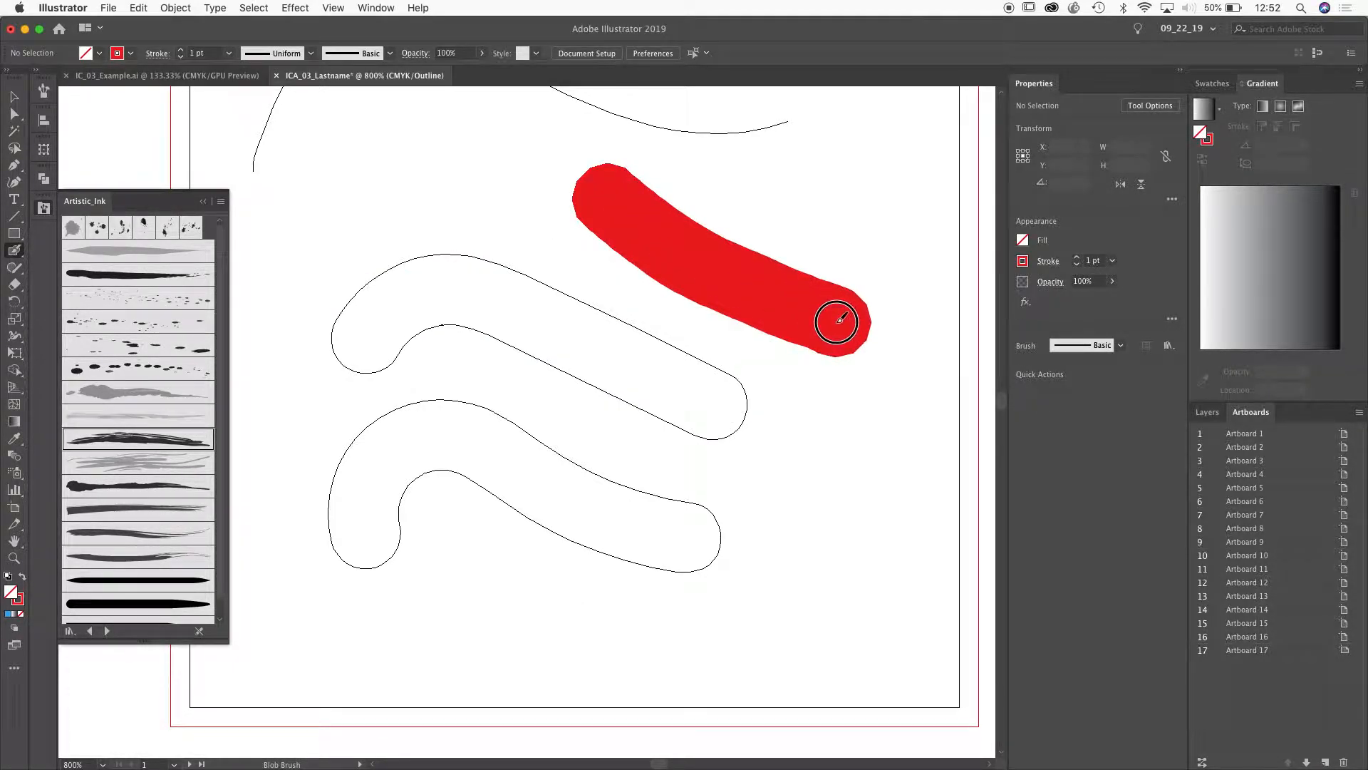
{"action": "mouse_move", "coordinate": [842, 201]}
{"action": "left_mouse_down"}
{"action": "mouse_move", "coordinate": [641, 332]}
{"action": "mouse_move", "coordinate": [516, 512]}
{"action": "mouse_move", "coordinate": [519, 594]}
{"action": "mouse_move", "coordinate": [554, 611]}
{"action": "left_mouse_up"}
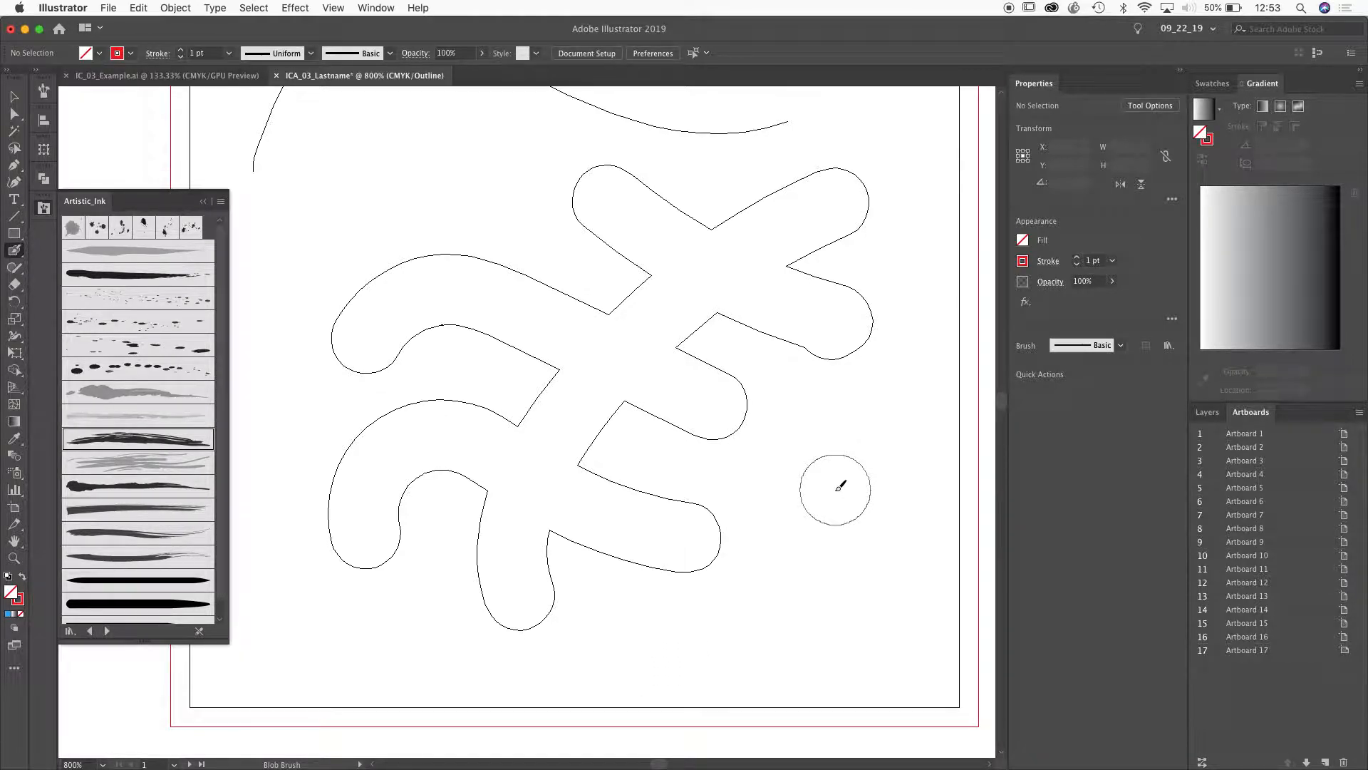
Return to Preview mode, move the merged red shape slightly downward as one object, and delete it.
{"action": "key", "text": "space"}
{"action": "left_click_drag", "start_coordinate": [542, 254], "coordinate": [608, 482]}
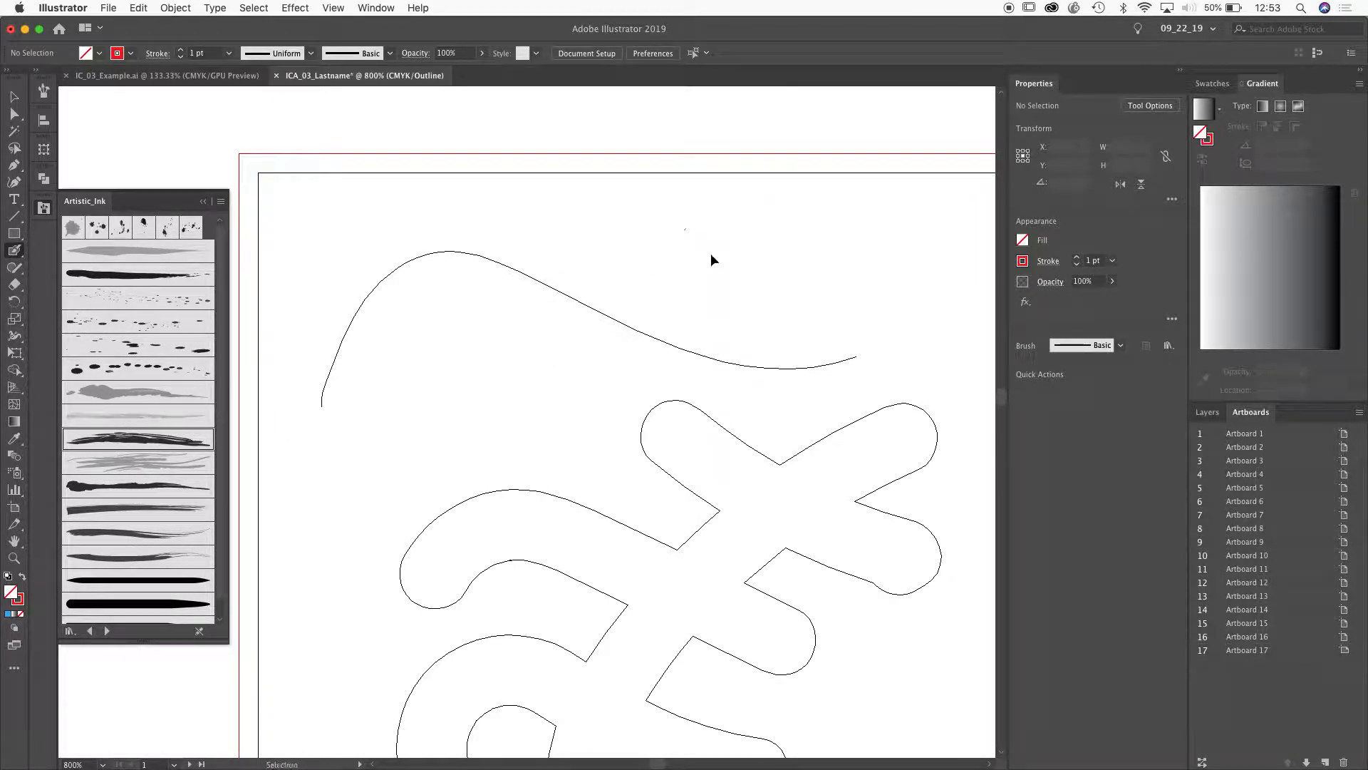
{"action": "key", "text": "super+y"}
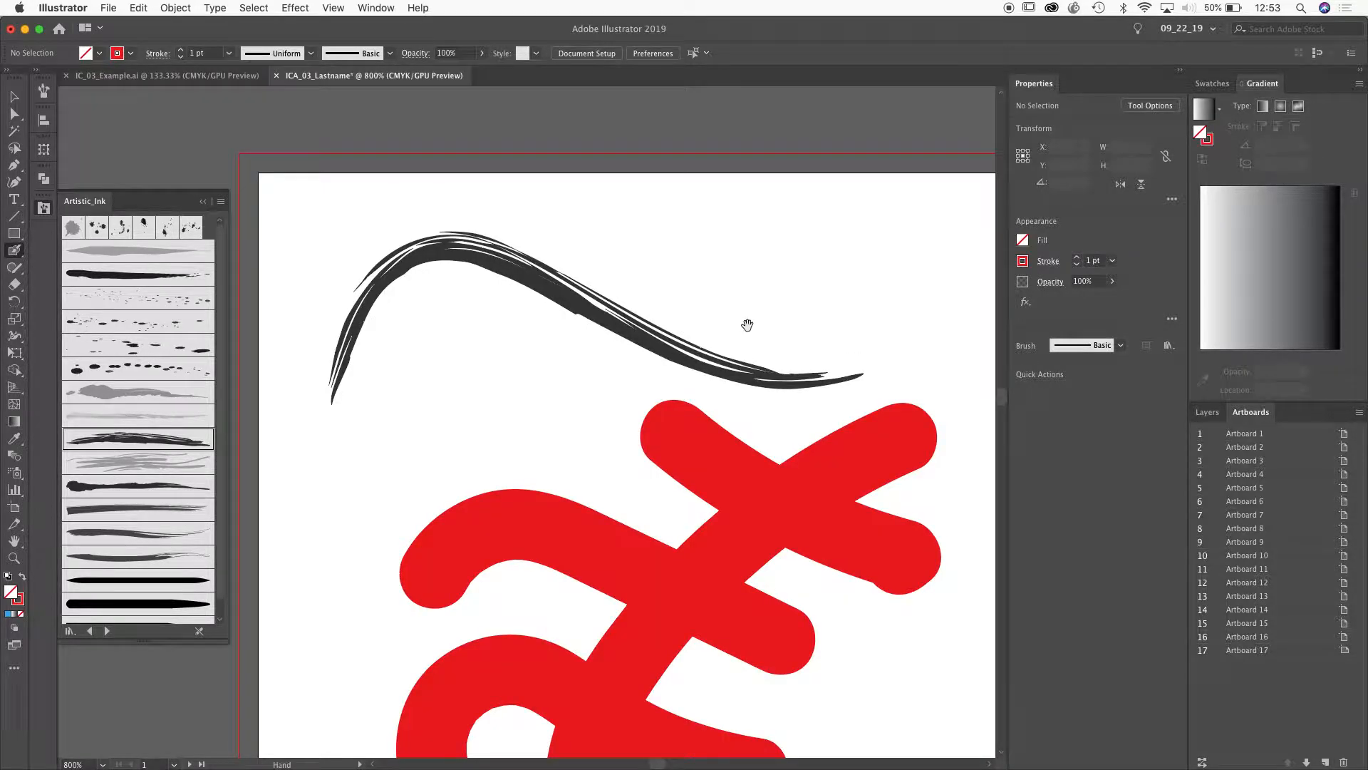
{"action": "left_click_drag", "start_coordinate": [745, 320], "coordinate": [701, 141]}
{"action": "key", "text": "v"}
{"action": "left_click", "coordinate": [613, 412]}
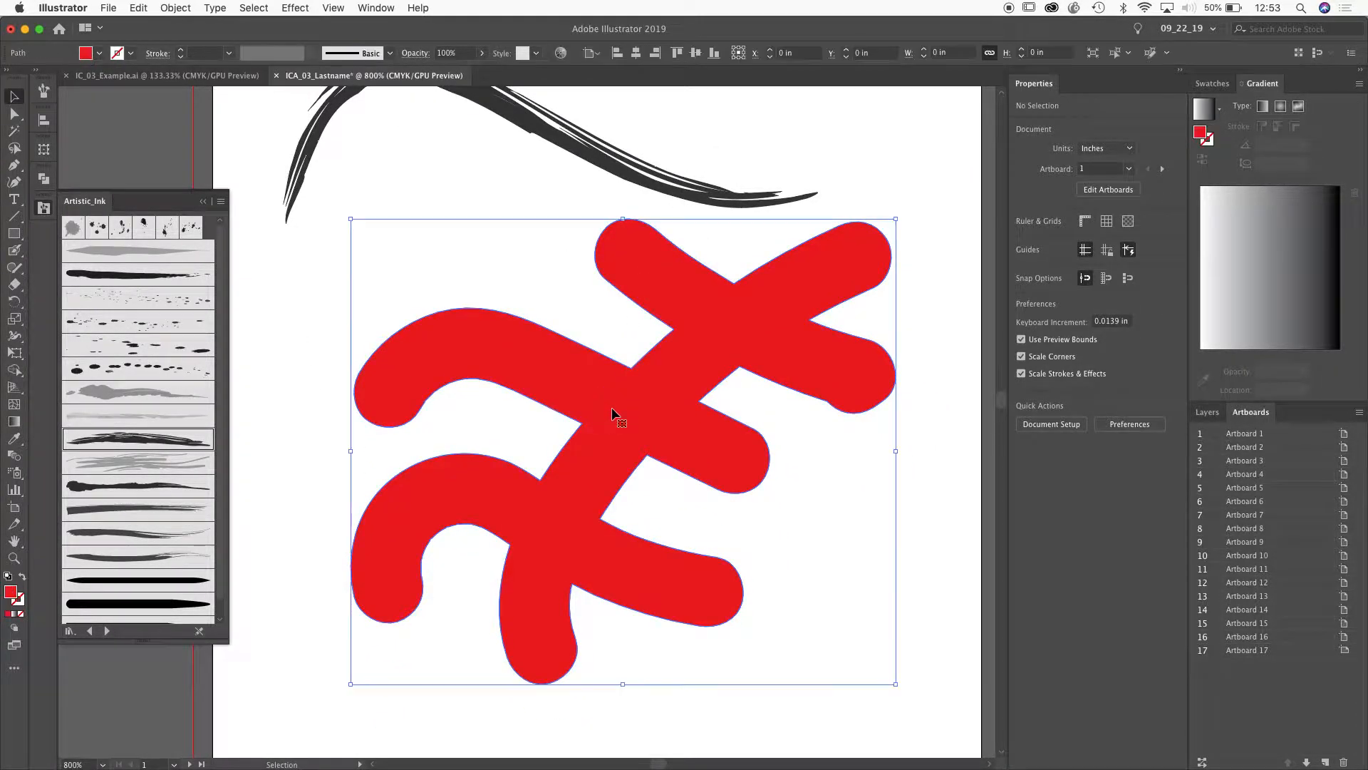
{"action": "left_click_drag", "start_coordinate": [685, 412], "coordinate": [689, 458]}
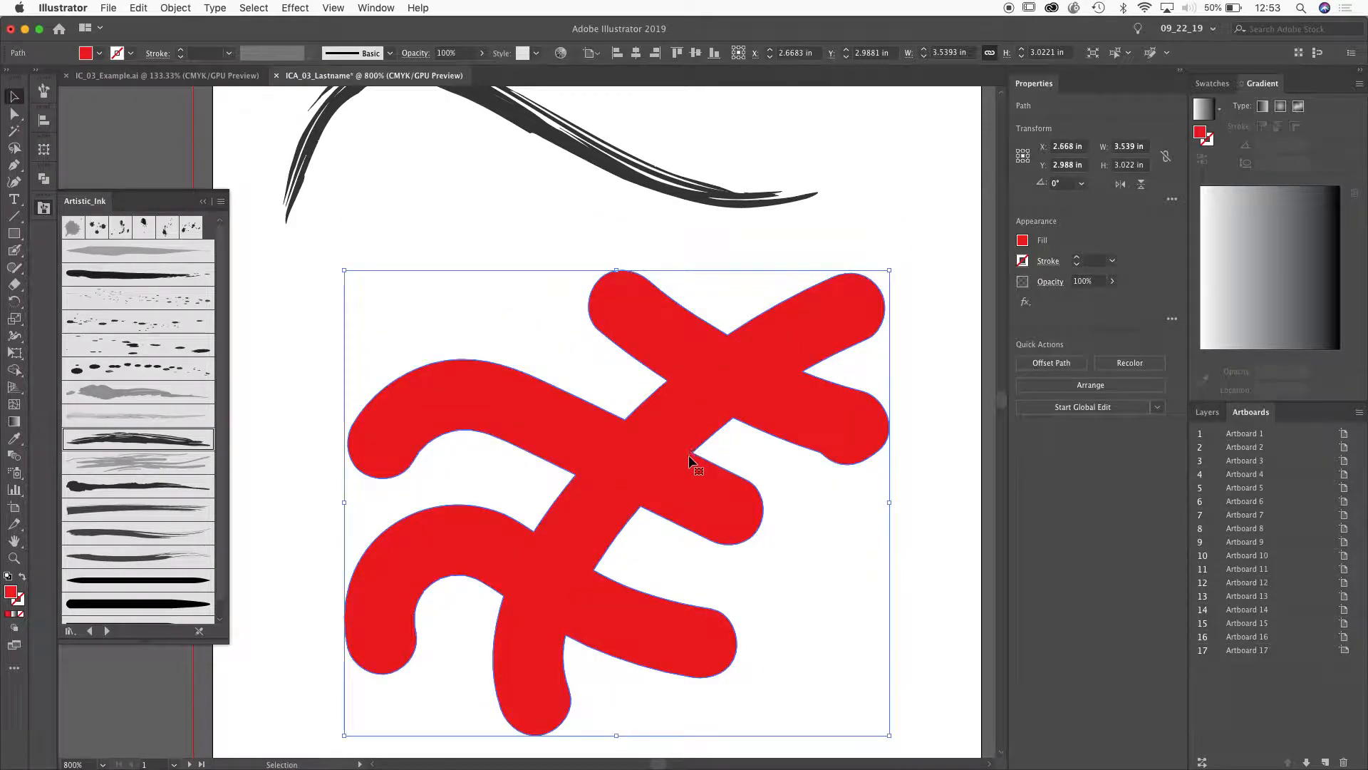
{"action": "key", "text": "Delete"}
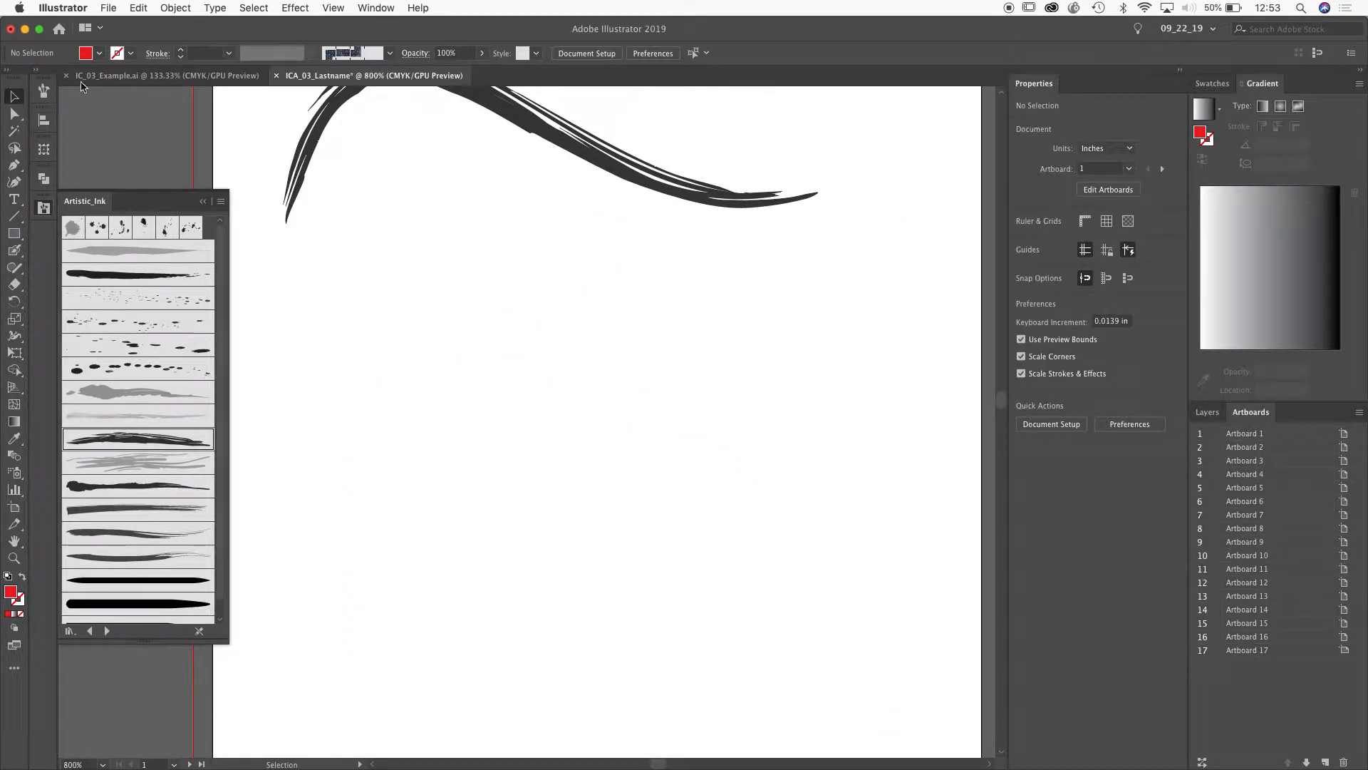
Set the fill to black and paint a solid round blob with the Blob Brush below the ink stroke.
{"action": "left_click", "coordinate": [101, 56]}
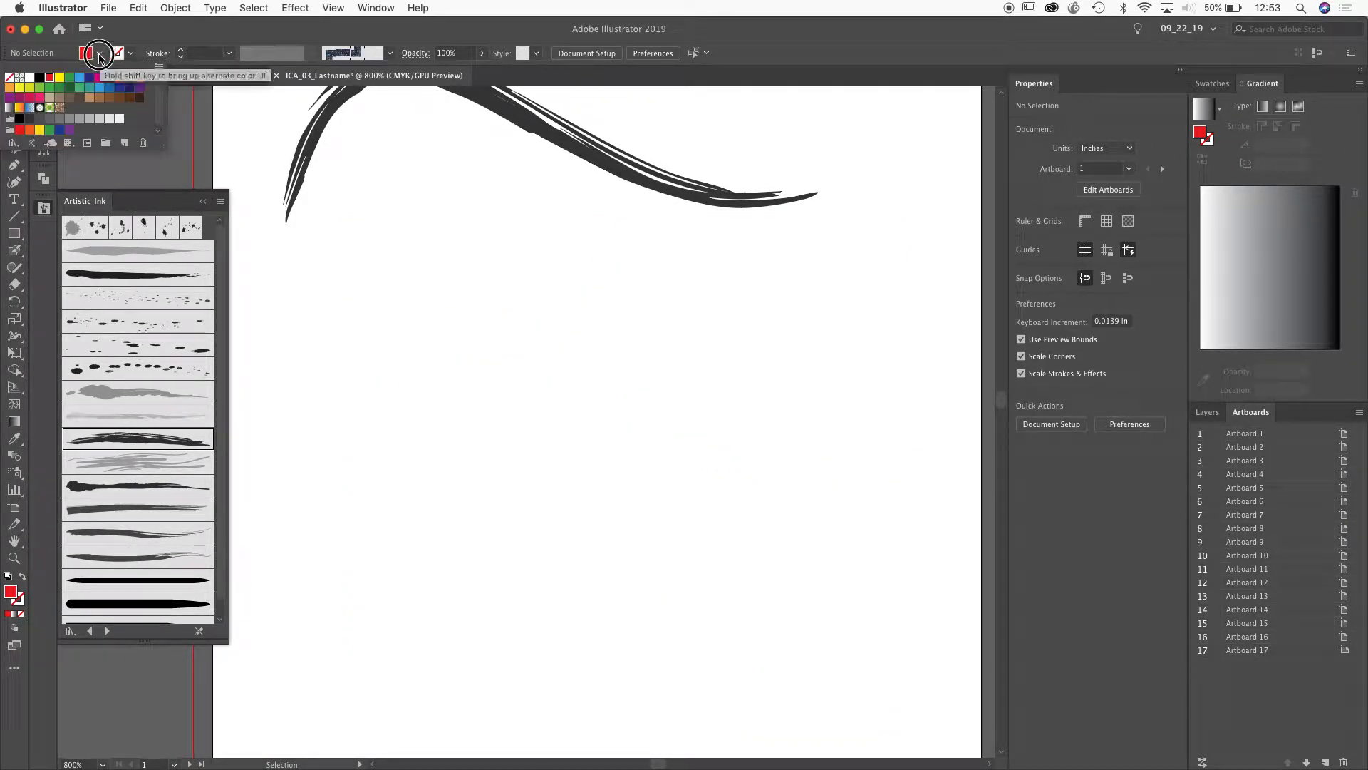
{"action": "left_click", "coordinate": [41, 77]}
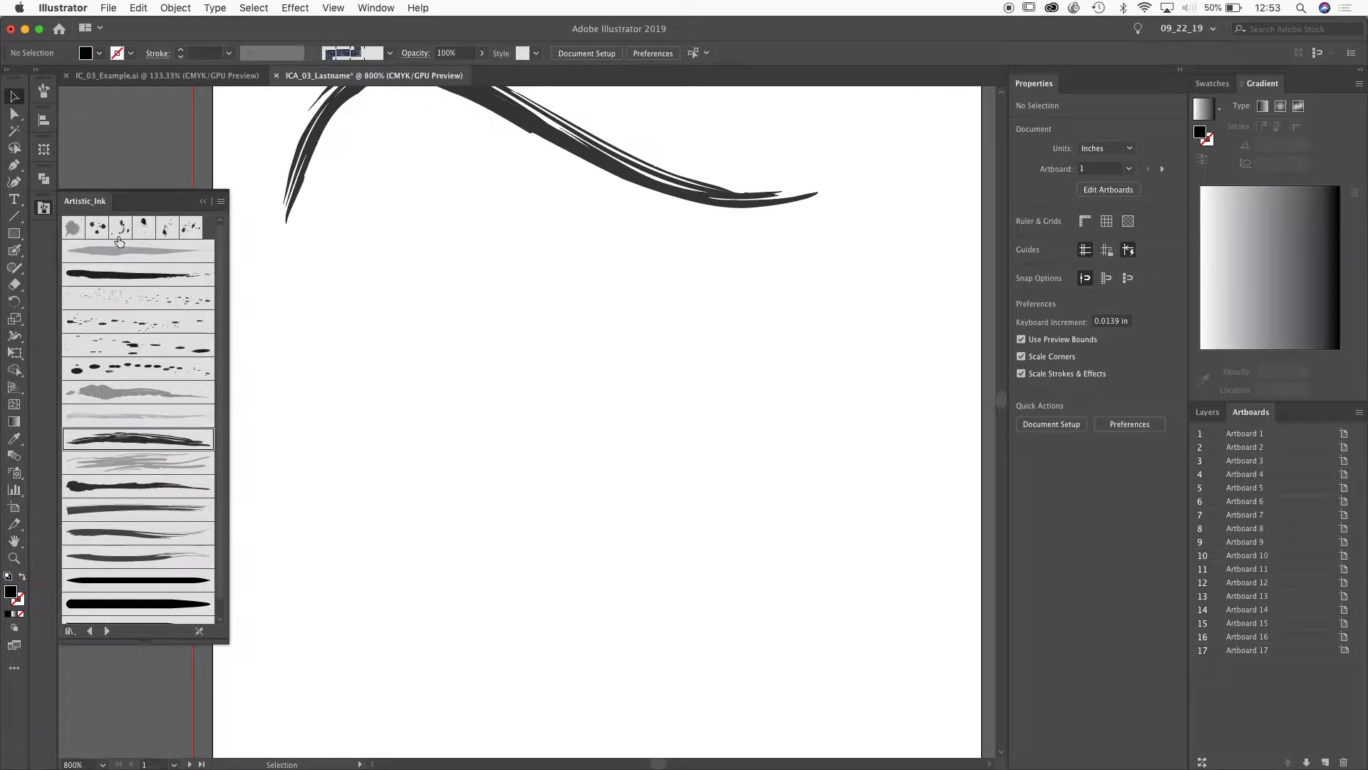
{"action": "left_click", "coordinate": [20, 249]}
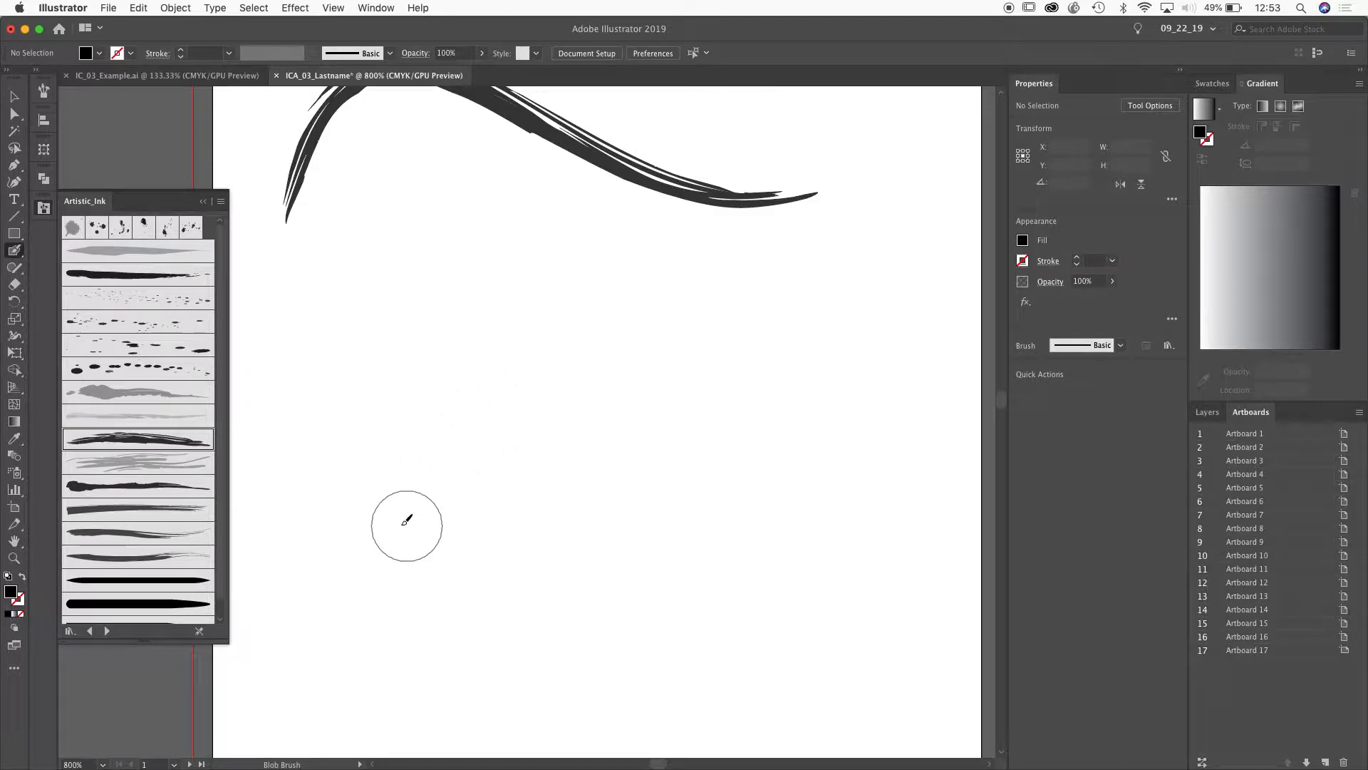
{"action": "mouse_move", "coordinate": [410, 524]}
{"action": "left_mouse_down"}
{"action": "mouse_move", "coordinate": [430, 482]}
{"action": "mouse_move", "coordinate": [425, 549]}
{"action": "mouse_move", "coordinate": [486, 531]}
{"action": "mouse_move", "coordinate": [429, 473]}
{"action": "mouse_move", "coordinate": [394, 490]}
{"action": "mouse_move", "coordinate": [420, 570]}
{"action": "mouse_move", "coordinate": [466, 580]}
{"action": "mouse_move", "coordinate": [503, 543]}
{"action": "left_mouse_up"}
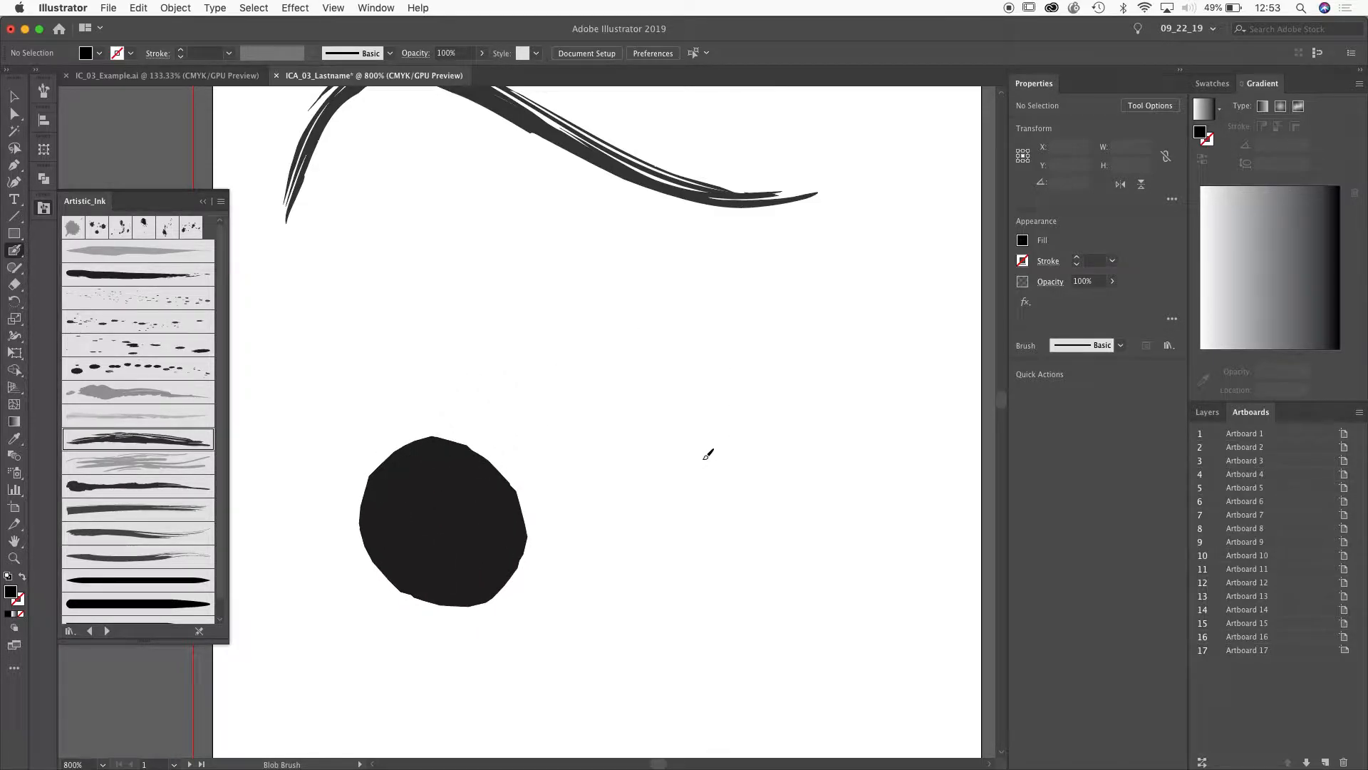
{"action": "key", "text": "shift+x"}
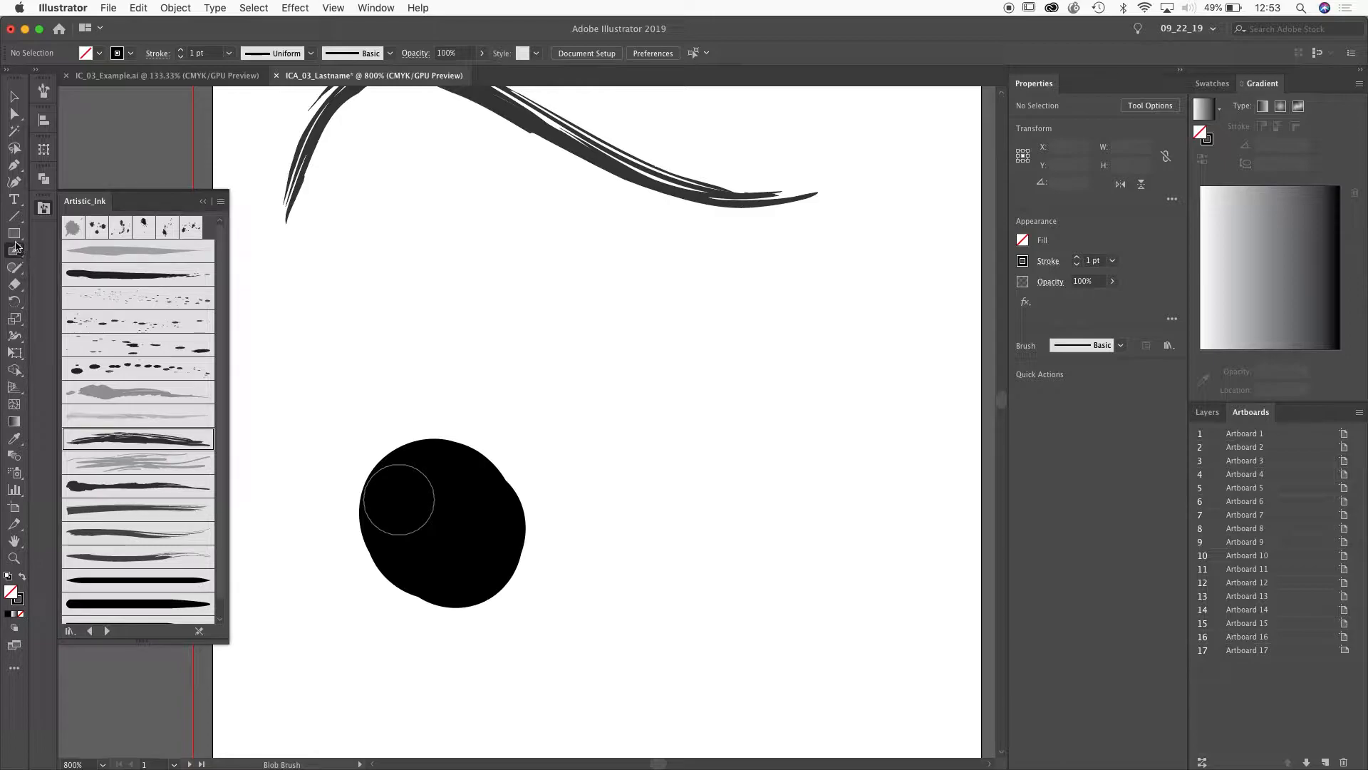
Set the Blob Brush's Fidelity all the way to Accurate.
{"action": "double_click", "coordinate": [14, 252]}
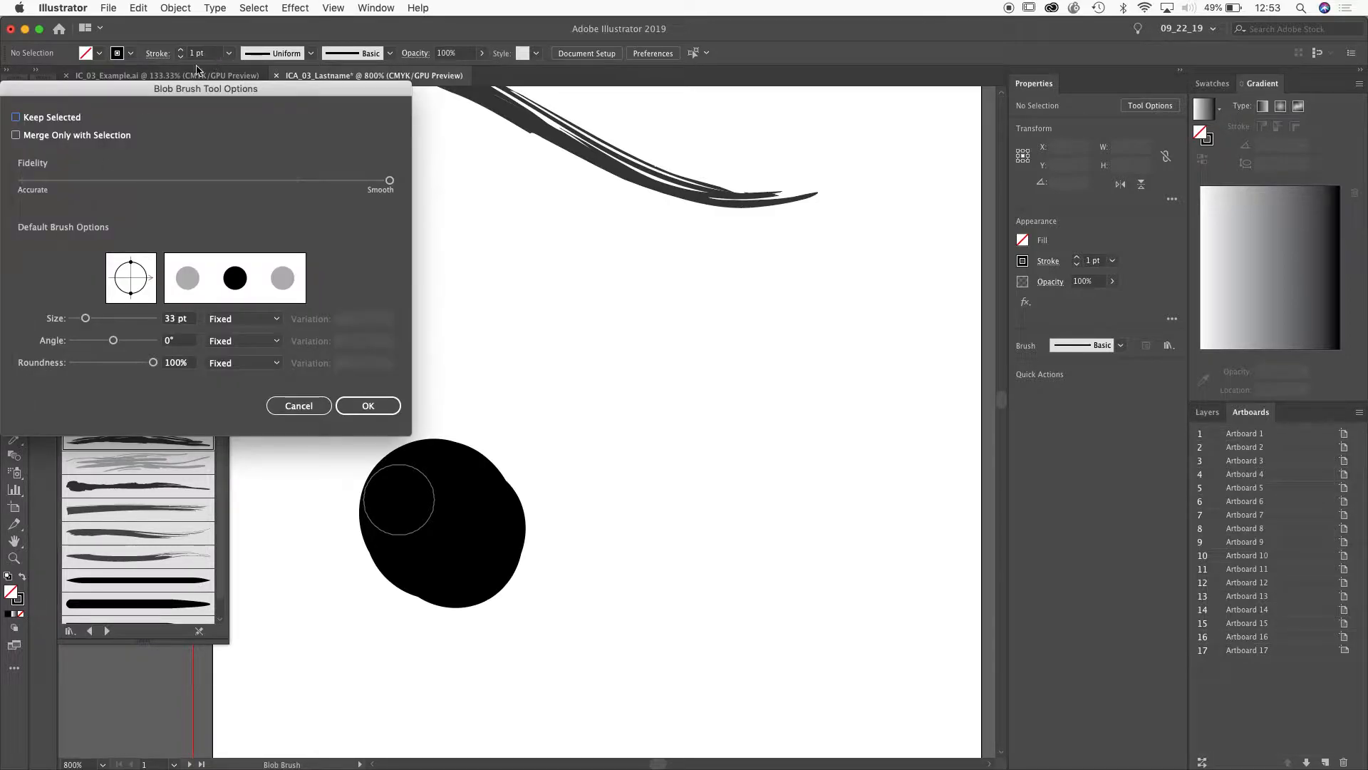
{"action": "mouse_move", "coordinate": [181, 90]}
{"action": "left_mouse_down"}
{"action": "mouse_move", "coordinate": [569, 127]}
{"action": "mouse_move", "coordinate": [693, 71]}
{"action": "left_mouse_up"}
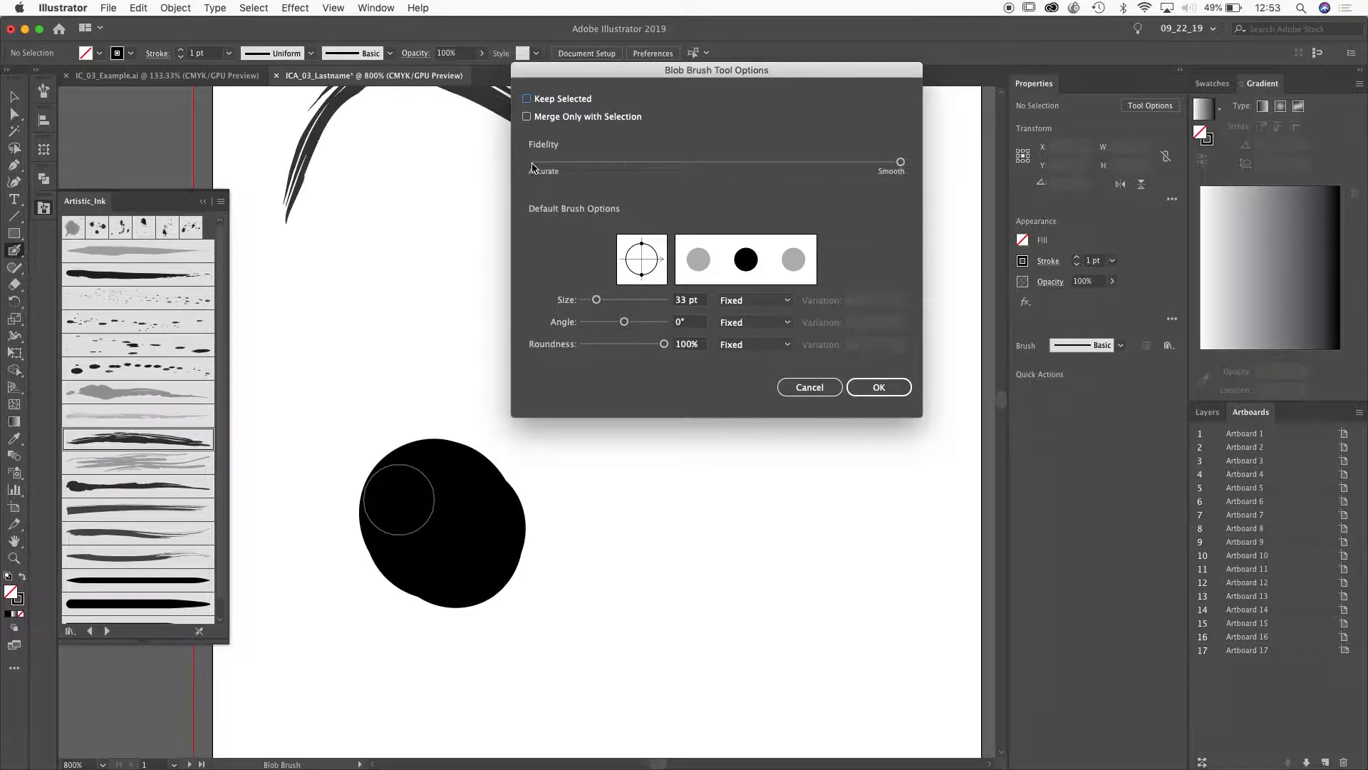
{"action": "left_click_drag", "start_coordinate": [900, 163], "coordinate": [531, 176]}
{"action": "left_click", "coordinate": [879, 387]}
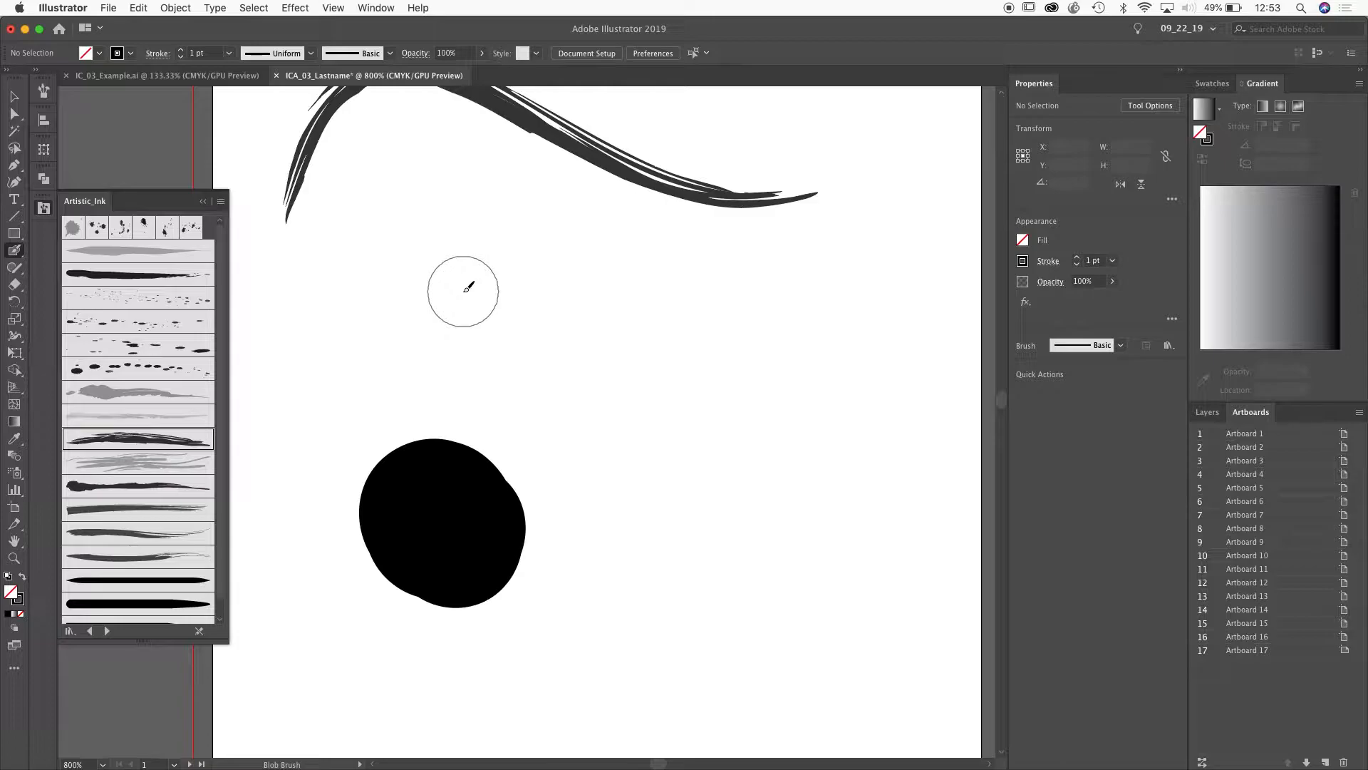
Reduce the Blob Brush size and paint a long thin wavy line above the round black blob.
{"action": "key", "text": "bracketleft"}
{"action": "key", "text": "bracketleft"}
{"action": "key", "text": "bracketleft"}
{"action": "key", "text": "bracketleft"}
{"action": "key", "text": "bracketleft"}
{"action": "key", "text": "bracketleft"}
{"action": "key", "text": "bracketleft"}
{"action": "mouse_move", "coordinate": [281, 408]}
{"action": "left_mouse_down"}
{"action": "mouse_move", "coordinate": [342, 357]}
{"action": "mouse_move", "coordinate": [433, 343]}
{"action": "mouse_move", "coordinate": [586, 430]}
{"action": "mouse_move", "coordinate": [664, 435]}
{"action": "mouse_move", "coordinate": [722, 370]}
{"action": "mouse_move", "coordinate": [806, 350]}
{"action": "left_mouse_up"}
Zoom in to 1600% and examine the thin wavy line's edges in Outline view.
{"action": "key", "text": "v"}
{"action": "key", "text": "super+equal"}
{"action": "key", "text": "super+equal"}
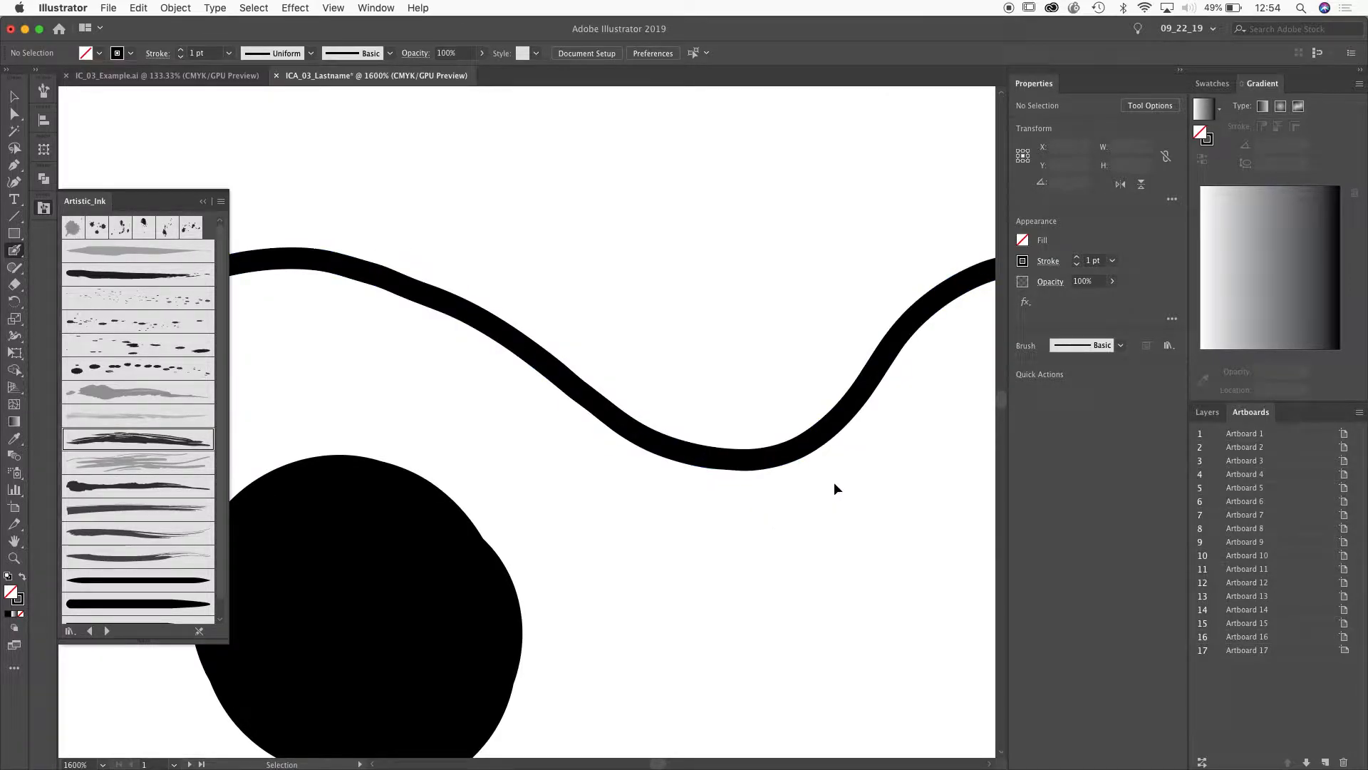
{"action": "key", "text": "super+y"}
{"action": "key", "text": "space"}
{"action": "mouse_move", "coordinate": [560, 416]}
{"action": "left_mouse_down"}
{"action": "mouse_move", "coordinate": [784, 345]}
{"action": "mouse_move", "coordinate": [589, 360]}
{"action": "mouse_move", "coordinate": [373, 300]}
{"action": "mouse_move", "coordinate": [538, 347]}
{"action": "mouse_move", "coordinate": [289, 341]}
{"action": "left_mouse_up"}
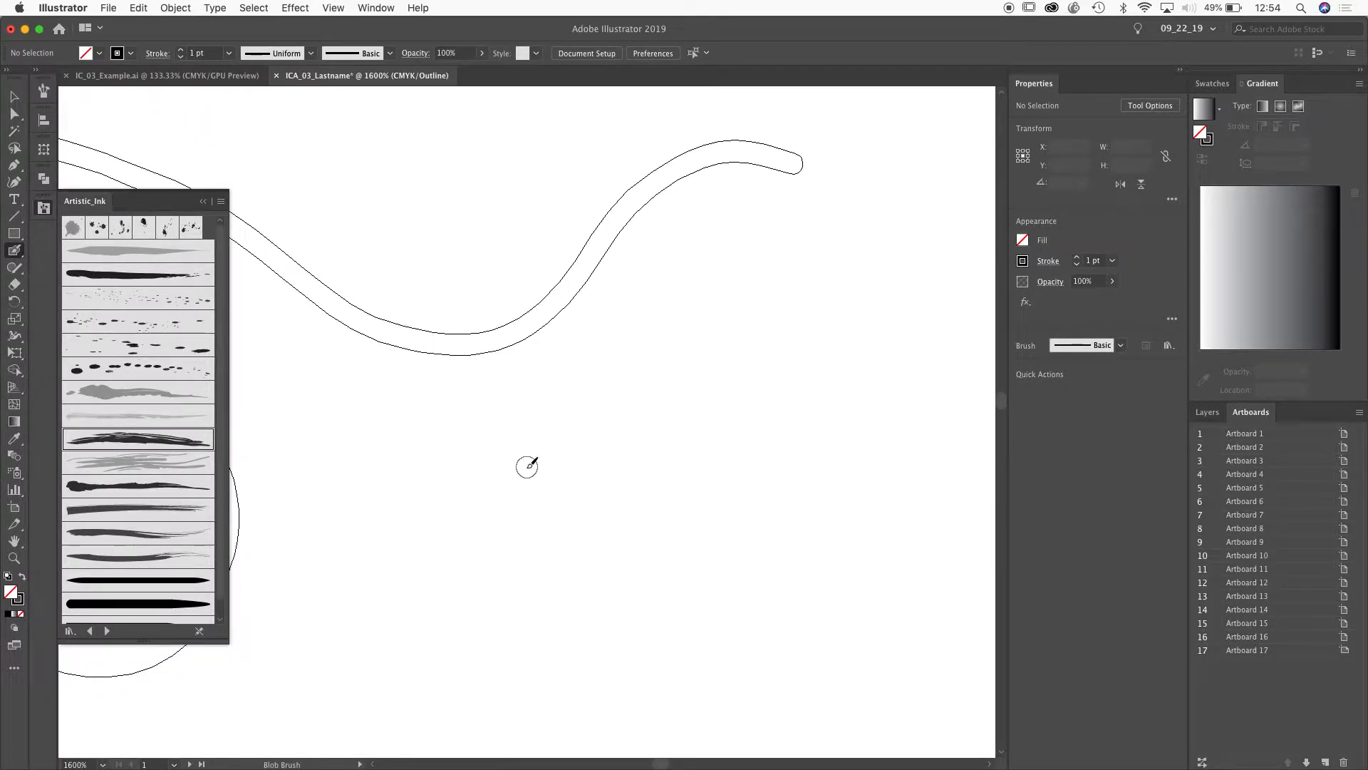
Hand-letter a first name in cursive below the wavy line with a 1 pt Blob Brush and show it in Preview mode.
{"action": "mouse_move", "coordinate": [362, 561]}
{"action": "left_mouse_down"}
{"action": "mouse_move", "coordinate": [415, 511]}
{"action": "mouse_move", "coordinate": [388, 641]}
{"action": "mouse_move", "coordinate": [428, 501]}
{"action": "mouse_move", "coordinate": [431, 594]}
{"action": "mouse_move", "coordinate": [458, 647]}
{"action": "mouse_move", "coordinate": [498, 611]}
{"action": "mouse_move", "coordinate": [510, 702]}
{"action": "mouse_move", "coordinate": [524, 559]}
{"action": "mouse_move", "coordinate": [533, 579]}
{"action": "mouse_move", "coordinate": [579, 503]}
{"action": "mouse_move", "coordinate": [647, 551]}
{"action": "left_mouse_up"}
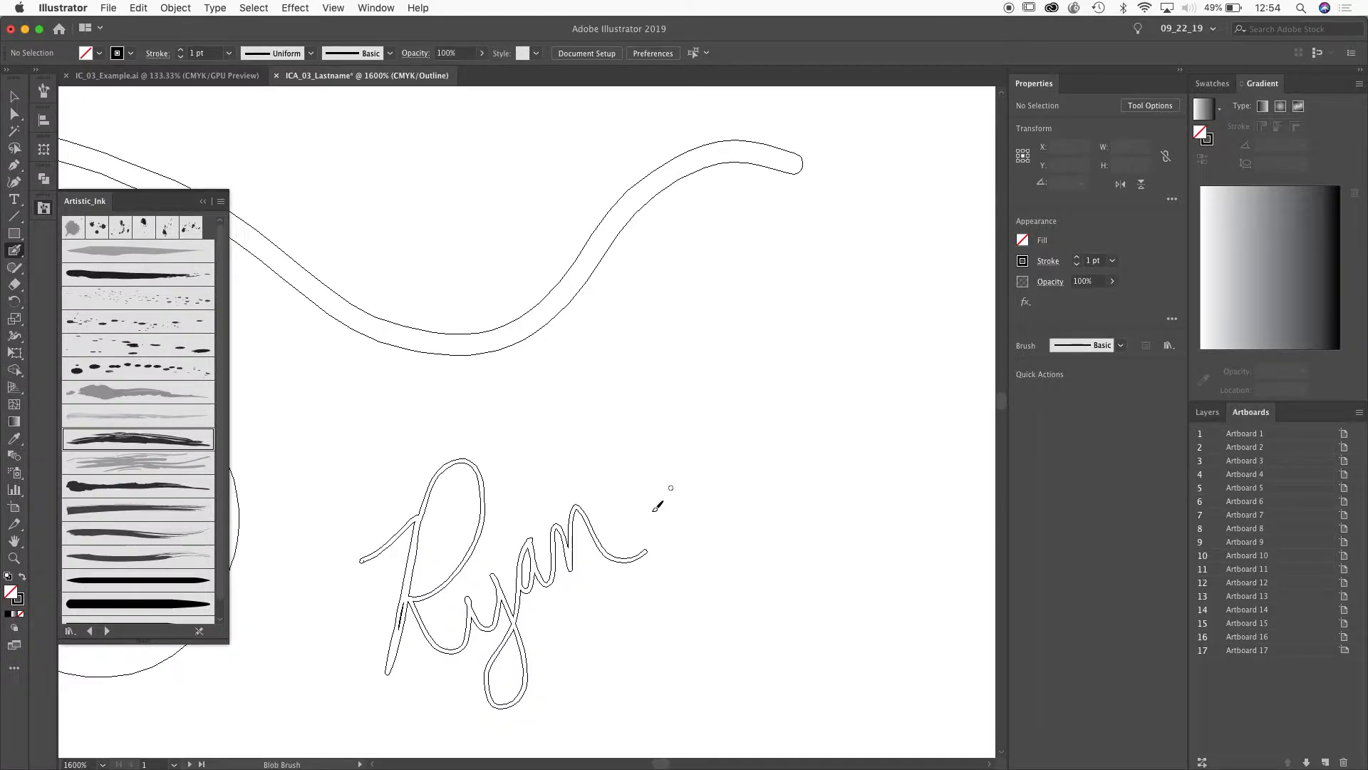
{"action": "left_click_drag", "start_coordinate": [620, 647], "coordinate": [649, 484]}
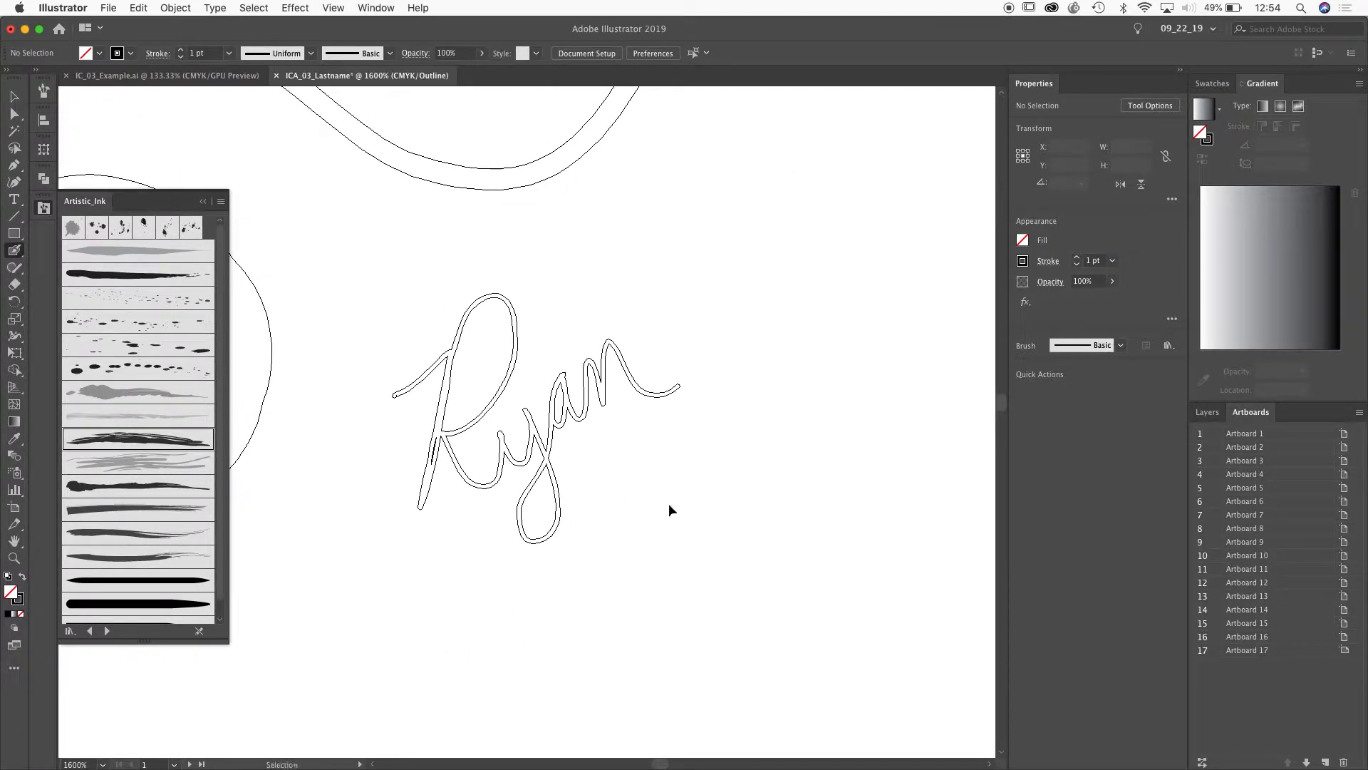
{"action": "key", "text": "super+y"}
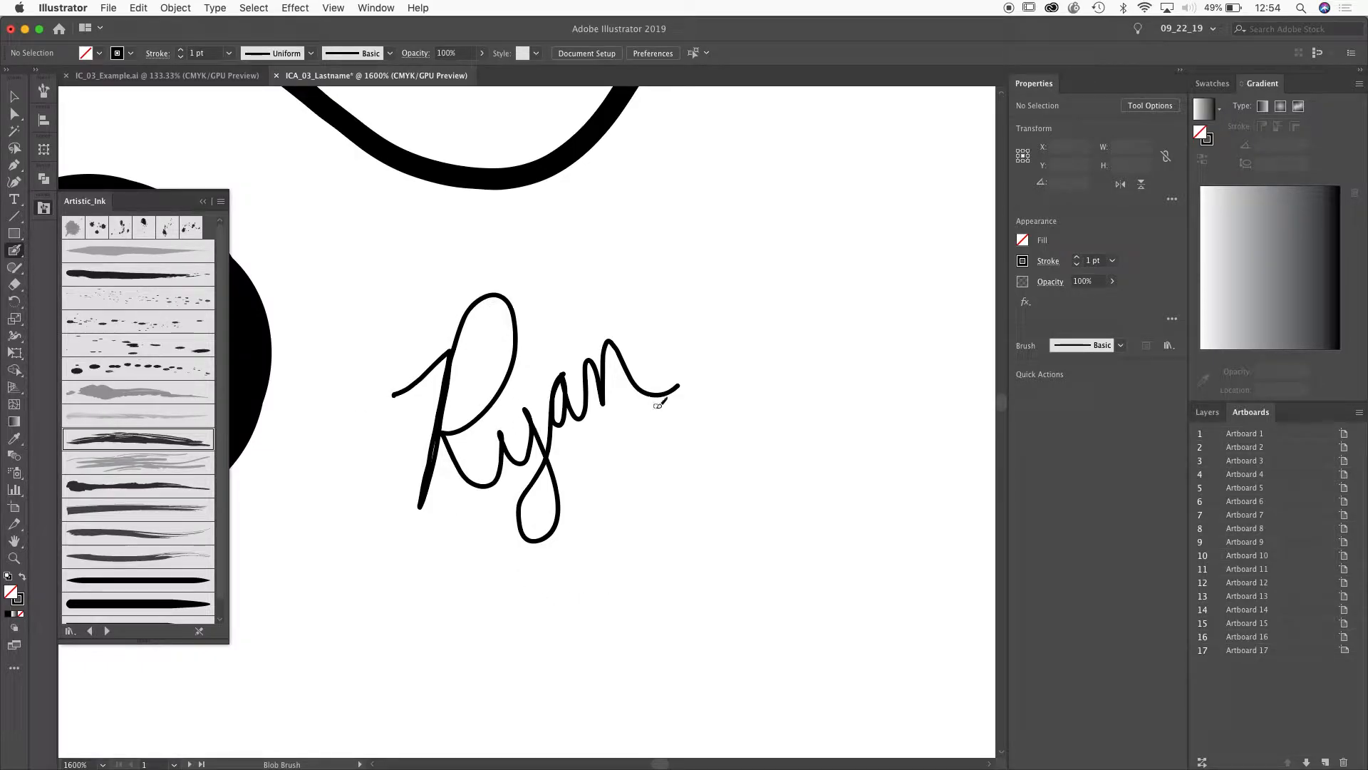
Set the Blob Brush's Fidelity all the way to Smooth.
{"action": "double_click", "coordinate": [14, 248]}
{"action": "left_click_drag", "start_coordinate": [538, 167], "coordinate": [908, 210]}
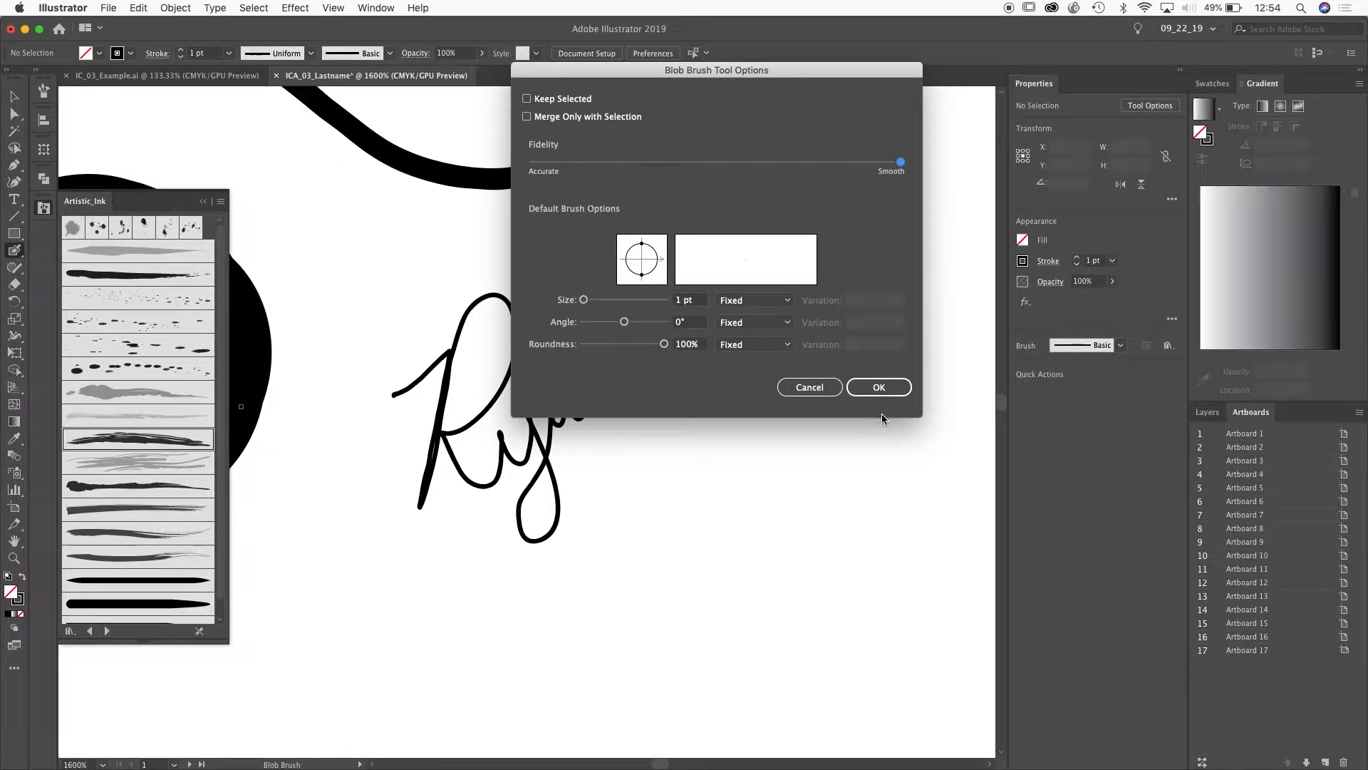
{"action": "left_click", "coordinate": [877, 386]}
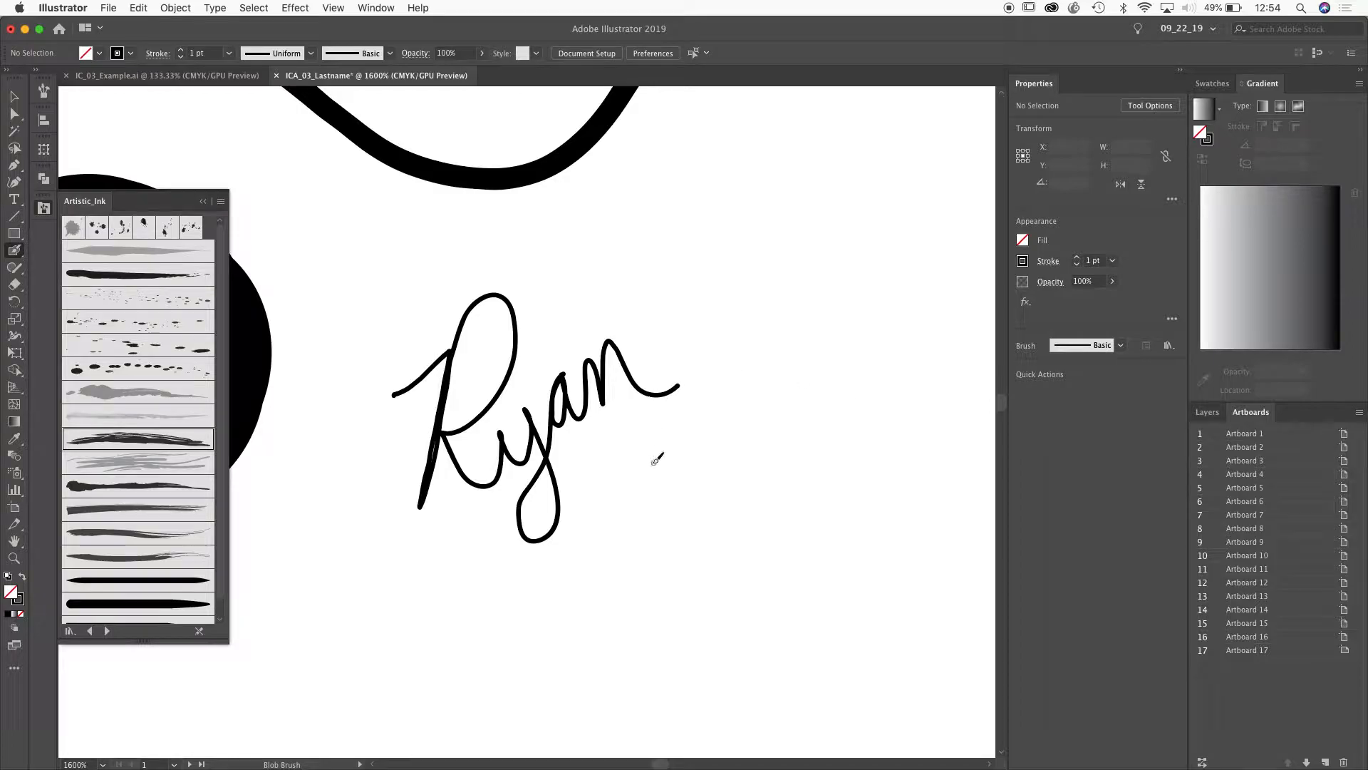
Hand-letter the first name twice more, below and beside the first version, and compare all three in Outline view.
{"action": "mouse_move", "coordinate": [545, 611]}
{"action": "left_mouse_down"}
{"action": "mouse_move", "coordinate": [589, 549]}
{"action": "mouse_move", "coordinate": [538, 705]}
{"action": "mouse_move", "coordinate": [605, 527]}
{"action": "mouse_move", "coordinate": [559, 638]}
{"action": "mouse_move", "coordinate": [569, 659]}
{"action": "mouse_move", "coordinate": [605, 603]}
{"action": "mouse_move", "coordinate": [610, 636]}
{"action": "mouse_move", "coordinate": [622, 591]}
{"action": "mouse_move", "coordinate": [617, 711]}
{"action": "mouse_move", "coordinate": [655, 559]}
{"action": "mouse_move", "coordinate": [641, 593]}
{"action": "mouse_move", "coordinate": [711, 544]}
{"action": "left_mouse_up"}
{"action": "left_click_drag", "start_coordinate": [729, 462], "coordinate": [558, 501]}
{"action": "mouse_move", "coordinate": [595, 425]}
{"action": "left_mouse_down"}
{"action": "mouse_move", "coordinate": [635, 391]}
{"action": "mouse_move", "coordinate": [614, 487]}
{"action": "mouse_move", "coordinate": [627, 479]}
{"action": "mouse_move", "coordinate": [699, 608]}
{"action": "mouse_move", "coordinate": [739, 407]}
{"action": "mouse_move", "coordinate": [745, 419]}
{"action": "mouse_move", "coordinate": [779, 391]}
{"action": "mouse_move", "coordinate": [850, 425]}
{"action": "left_mouse_up"}
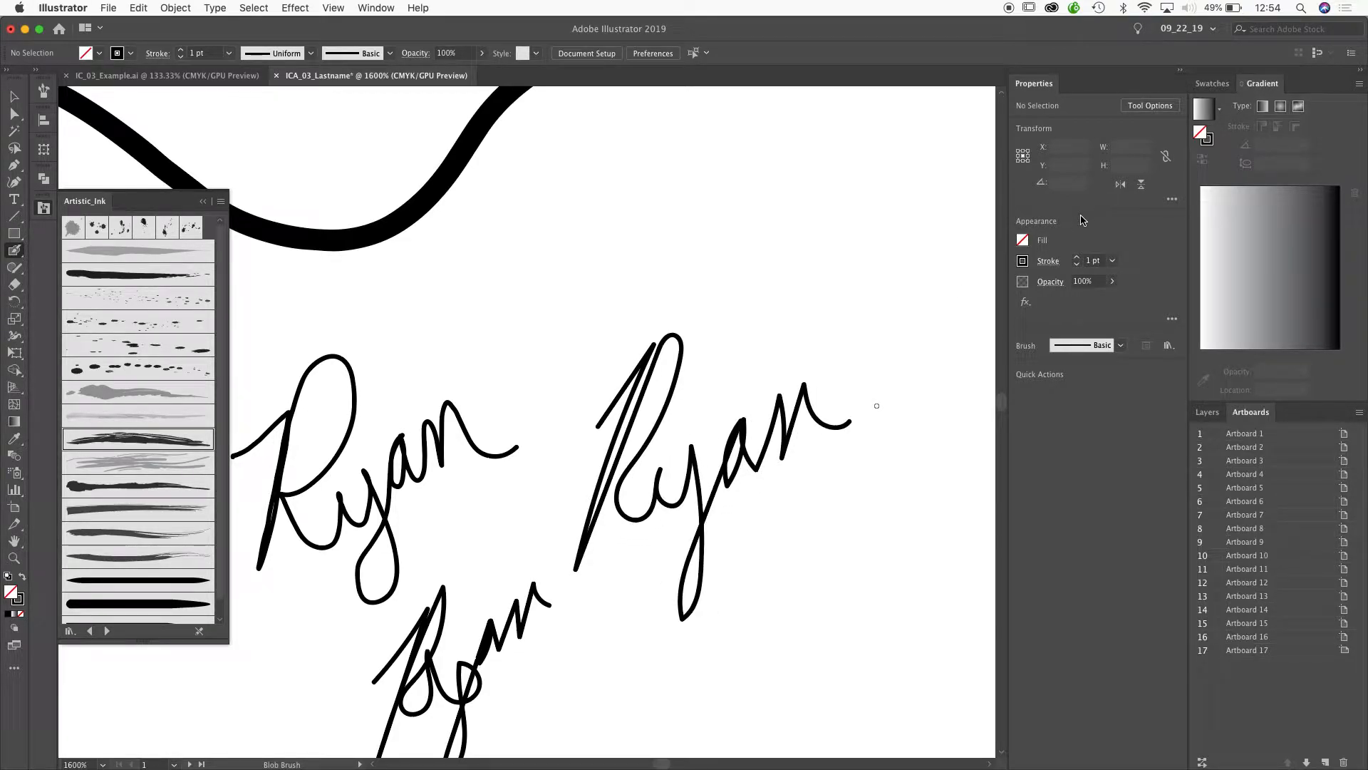
{"action": "key", "text": "super+y"}
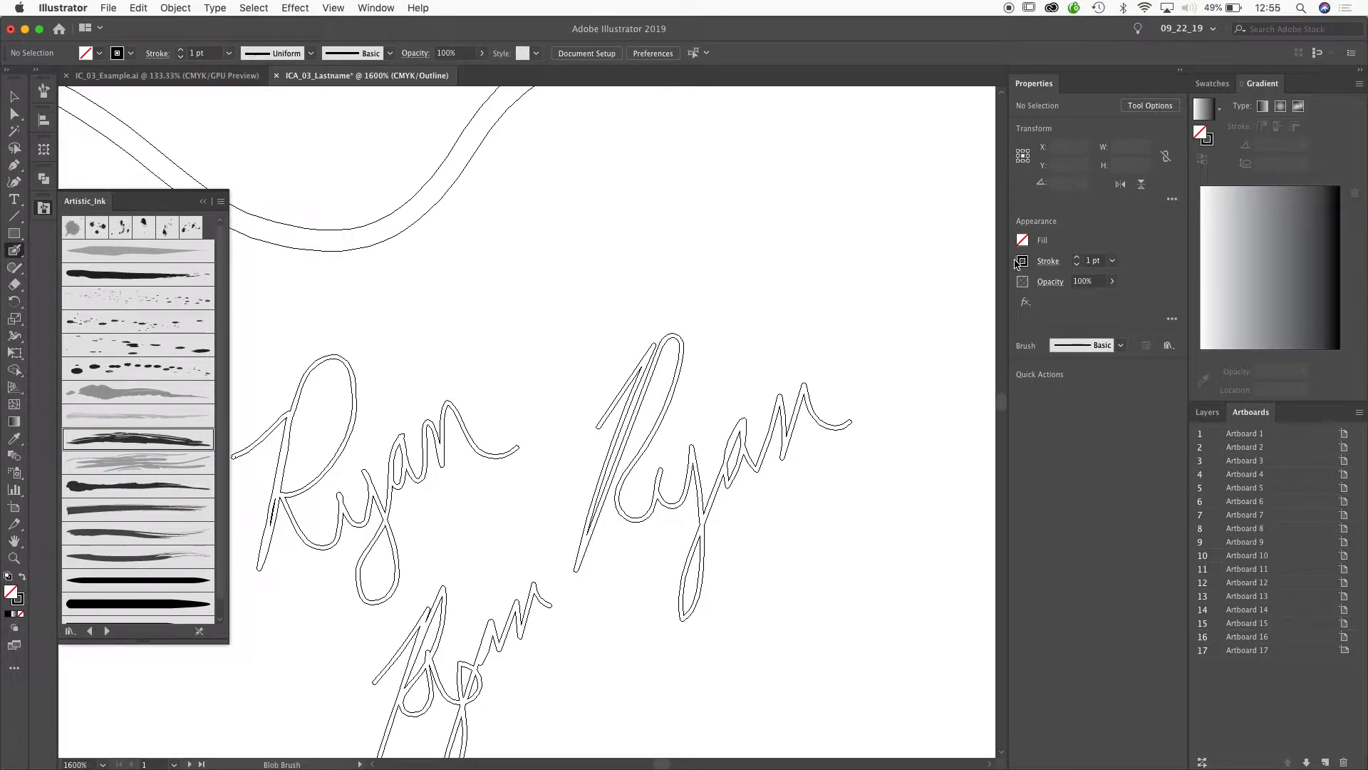
{"action": "key", "text": "super+y"}
{"action": "left_click_drag", "start_coordinate": [790, 288], "coordinate": [848, 201]}
{"action": "left_click_drag", "start_coordinate": [378, 526], "coordinate": [779, 274]}
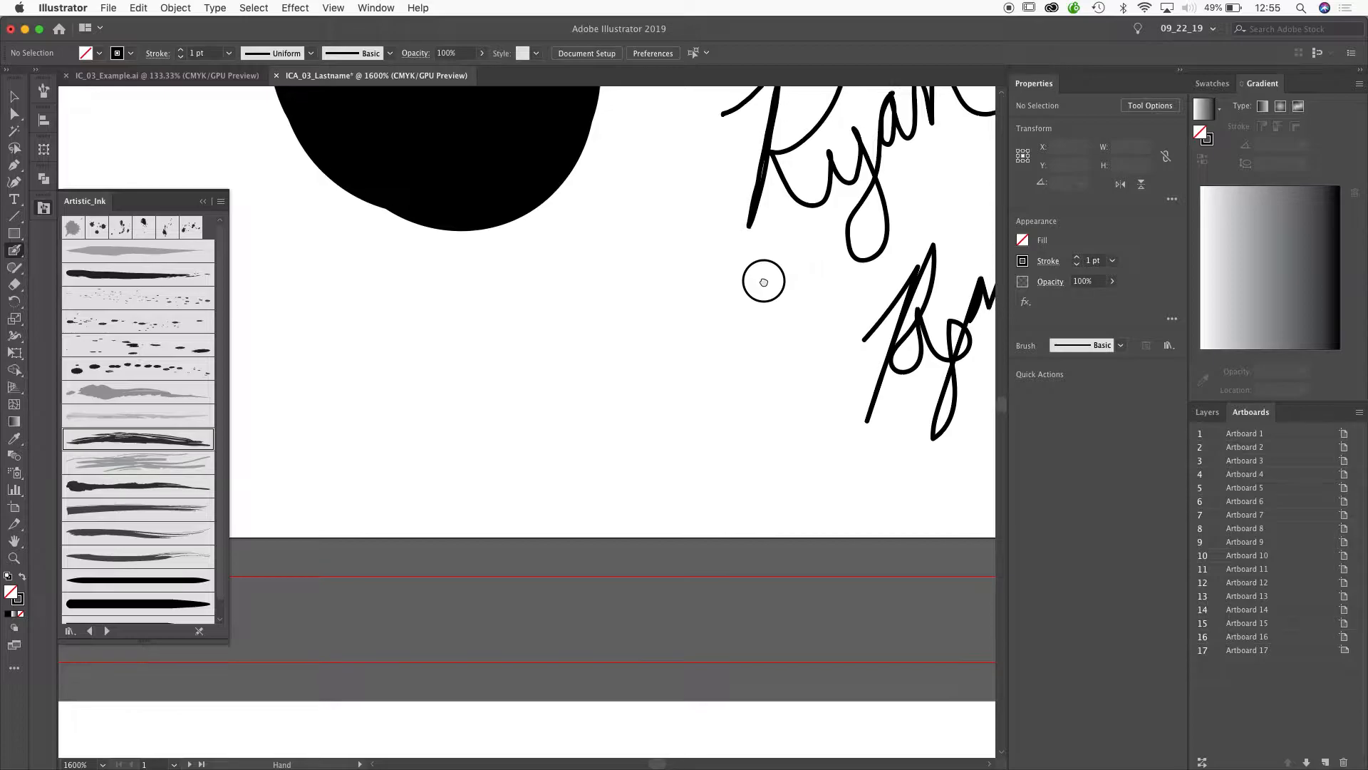
{"action": "scroll", "coordinate": [779, 275], "scroll_direction": "right", "scroll_amount": 15}
{"action": "scroll", "coordinate": [779, 274], "scroll_direction": "up", "scroll_amount": 5}
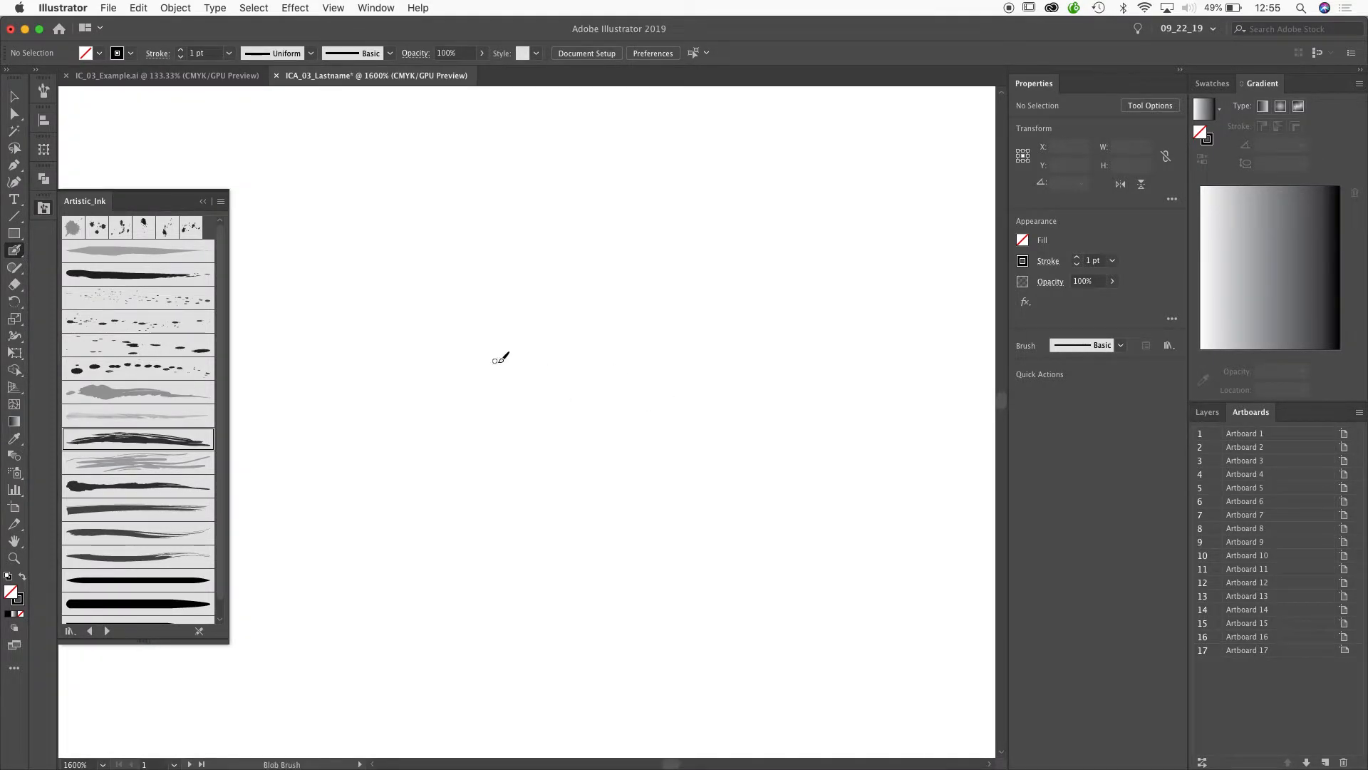
Enlarge the Blob Brush to 28 pt and paint a thick wavy stroke across the upper half of the second artboard.
{"action": "key", "text": "super+minus"}
{"action": "key", "text": "super+minus"}
{"action": "key", "text": "super+minus"}
{"action": "left_click_drag", "start_coordinate": [656, 321], "coordinate": [603, 359]}
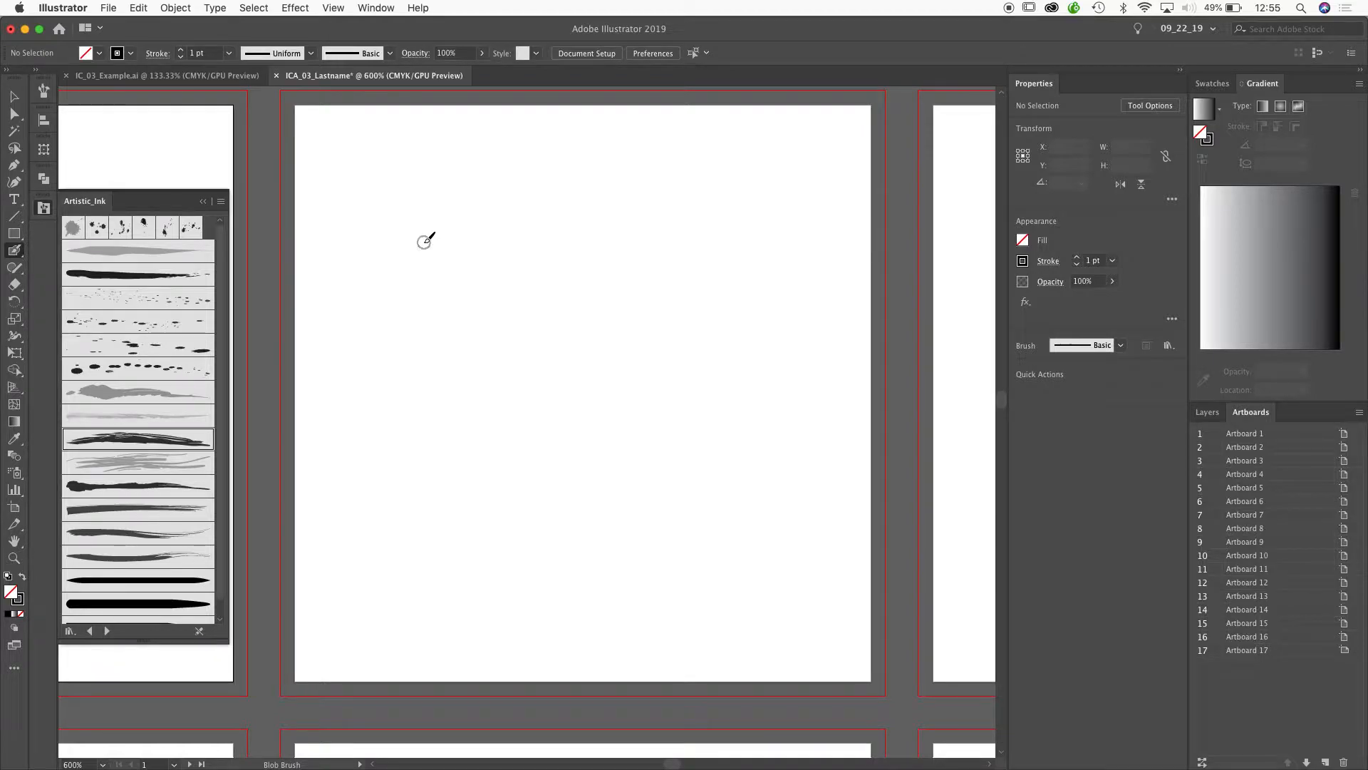
{"action": "key", "text": "bracketright"}
{"action": "key", "text": "bracketright"}
{"action": "key", "text": "bracketright"}
{"action": "key", "text": "bracketleft"}
{"action": "key", "text": "bracketright"}
{"action": "mouse_move", "coordinate": [369, 354]}
{"action": "left_mouse_down"}
{"action": "mouse_move", "coordinate": [384, 293]}
{"action": "mouse_move", "coordinate": [486, 243]}
{"action": "mouse_move", "coordinate": [649, 391]}
{"action": "left_mouse_up"}
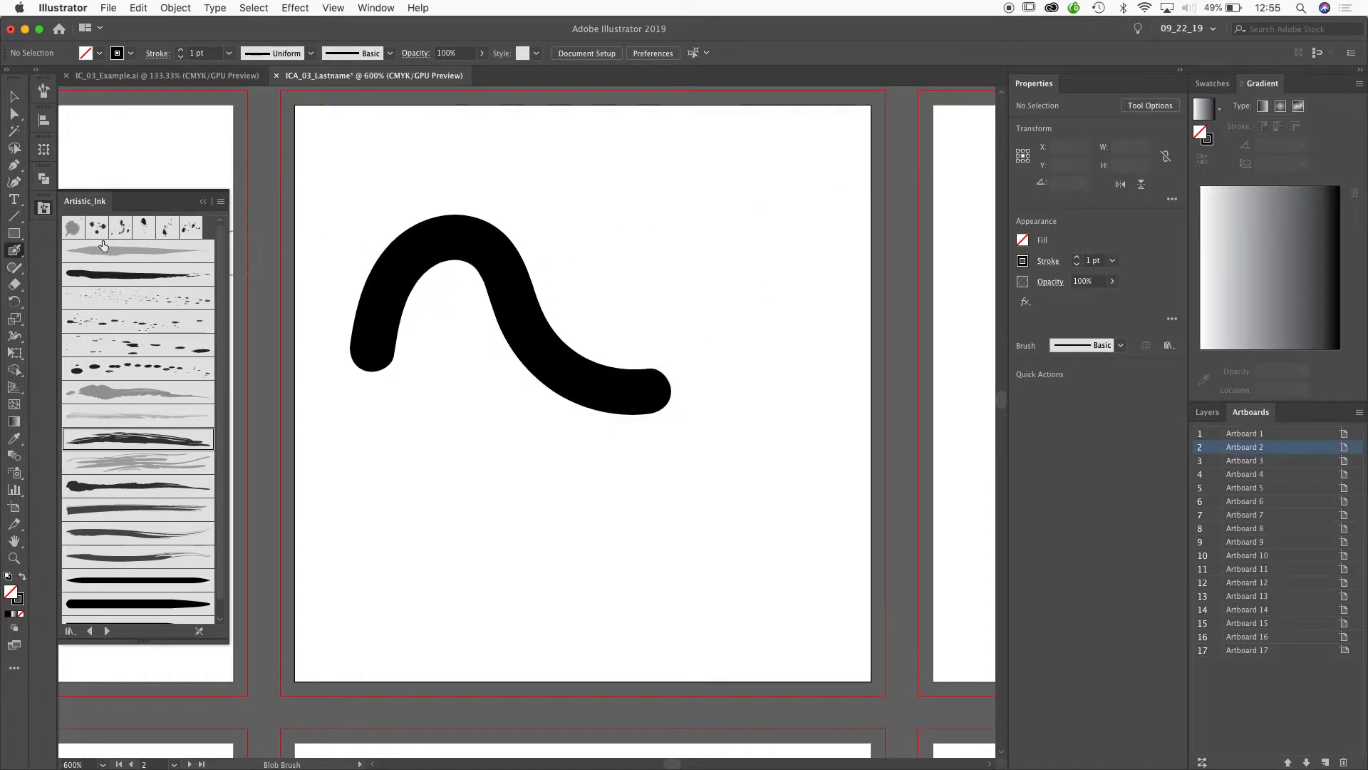
Set the Blob Brush's Fidelity all the way to Accurate and paint a similar thick wavy stroke below the first one.
{"action": "double_click", "coordinate": [15, 252]}
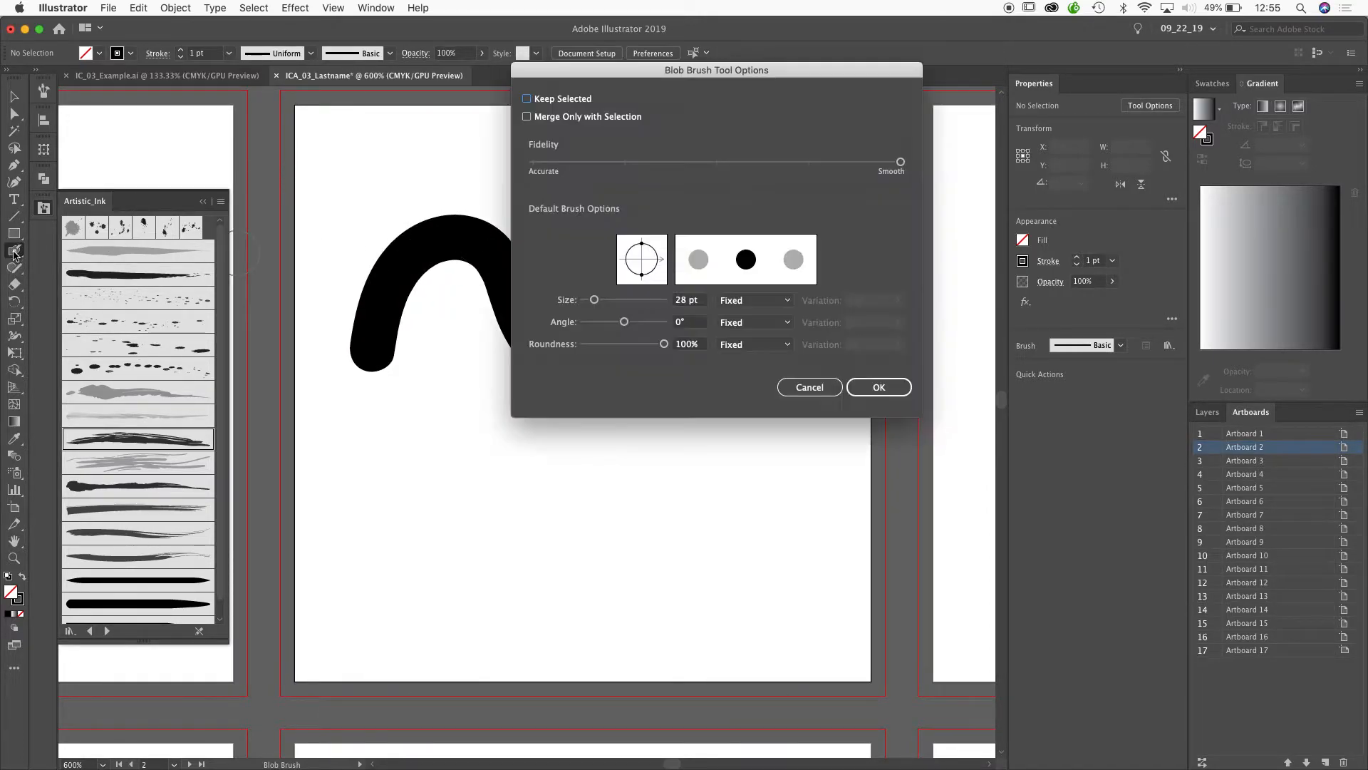
{"action": "left_click_drag", "start_coordinate": [900, 162], "coordinate": [433, 182]}
{"action": "left_click", "coordinate": [879, 387]}
{"action": "mouse_move", "coordinate": [391, 492]}
{"action": "left_mouse_down"}
{"action": "mouse_move", "coordinate": [519, 514]}
{"action": "mouse_move", "coordinate": [645, 572]}
{"action": "left_mouse_up"}
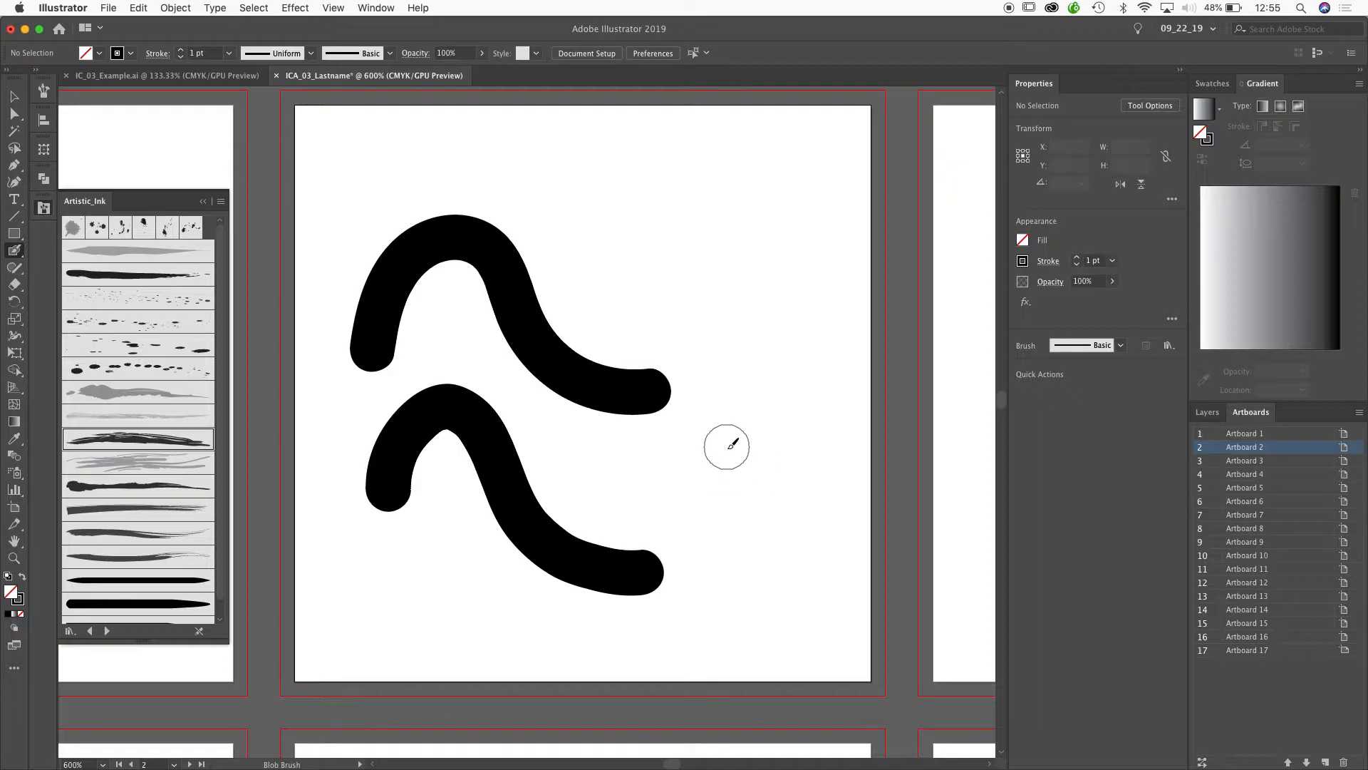
Compare the edges of the smooth and accurate wavy strokes in Outline view up close, and return to Preview mode.
{"action": "key", "text": "super+y"}
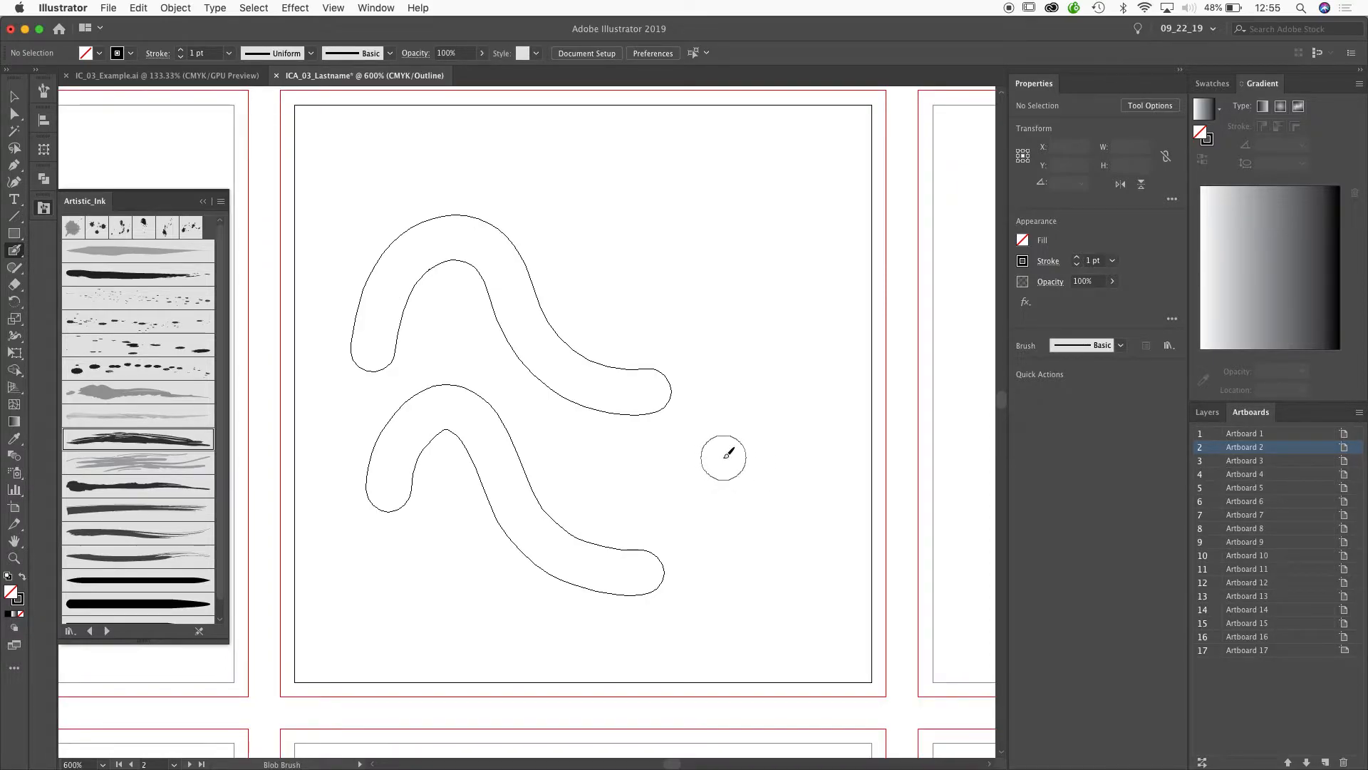
{"action": "key", "text": "super+equal"}
{"action": "key", "text": "super+equal"}
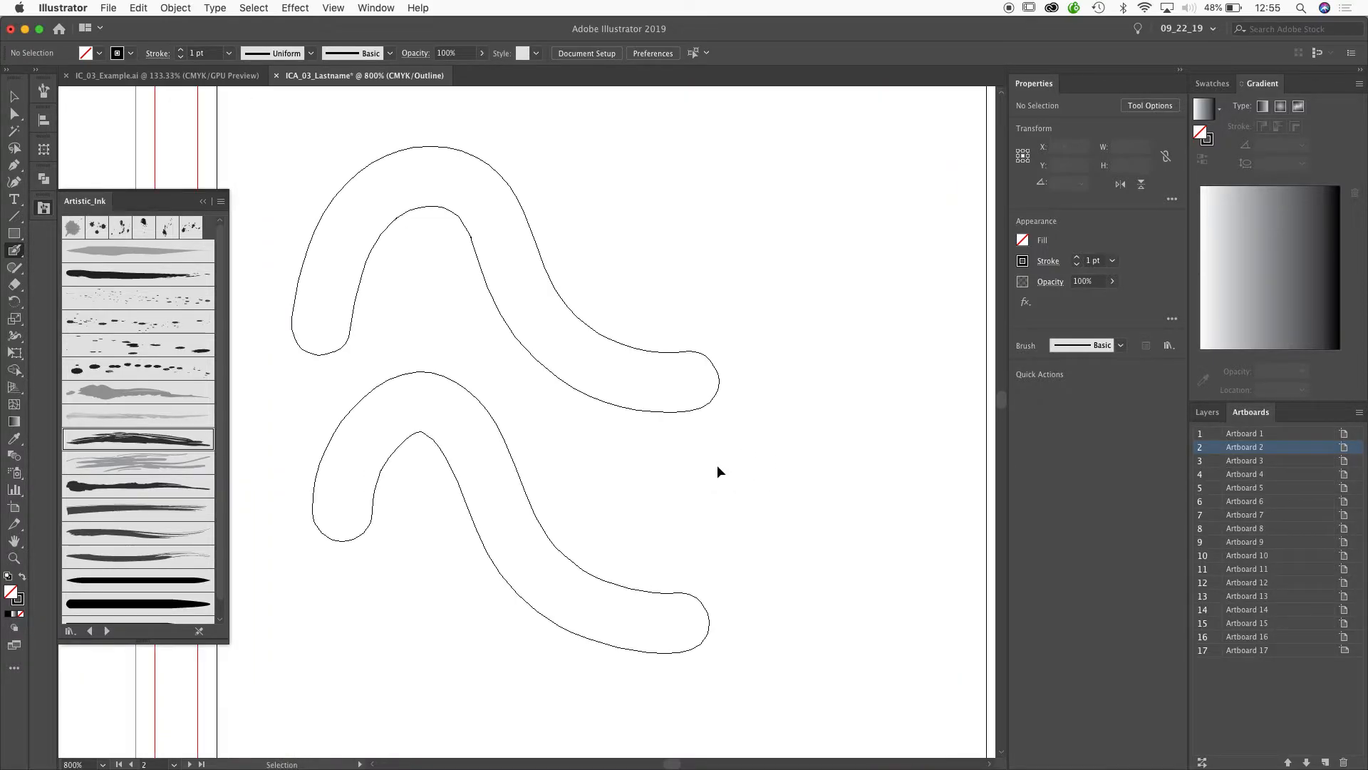
{"action": "left_click_drag", "start_coordinate": [620, 483], "coordinate": [748, 358]}
{"action": "left_click_drag", "start_coordinate": [743, 308], "coordinate": [777, 509]}
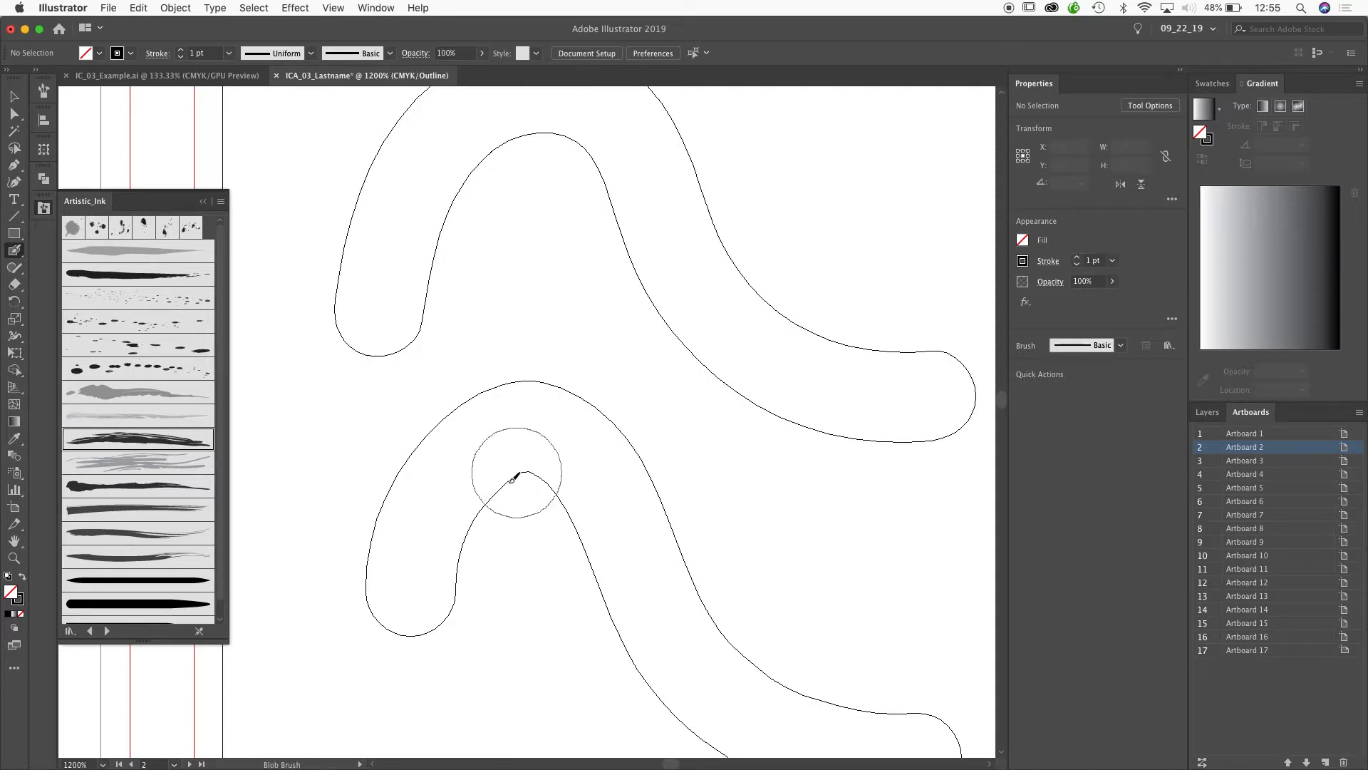
{"action": "left_click_drag", "start_coordinate": [589, 281], "coordinate": [513, 431]}
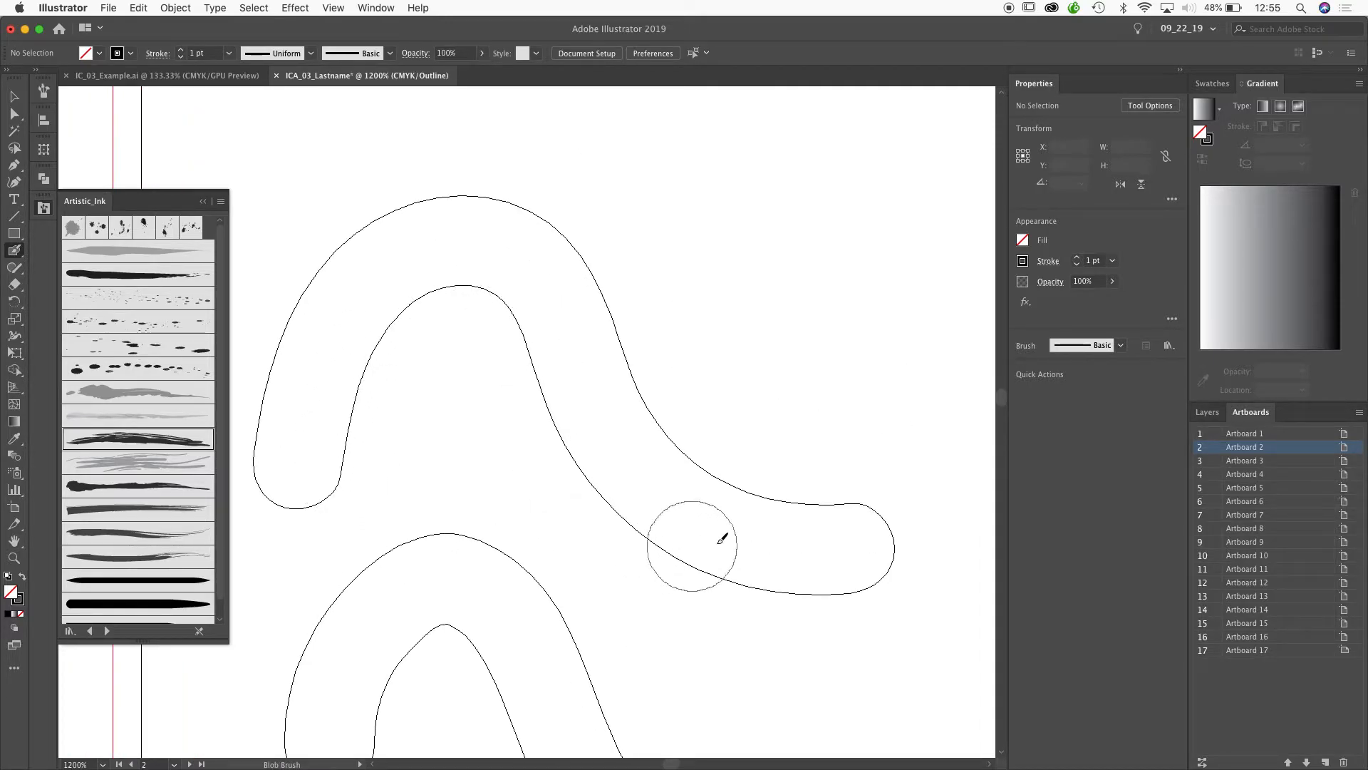
{"action": "key", "text": "super+minus"}
{"action": "key", "text": "super+minus"}
{"action": "key", "text": "super+minus"}
{"action": "key", "text": "super+minus"}
{"action": "key", "text": "super+minus"}
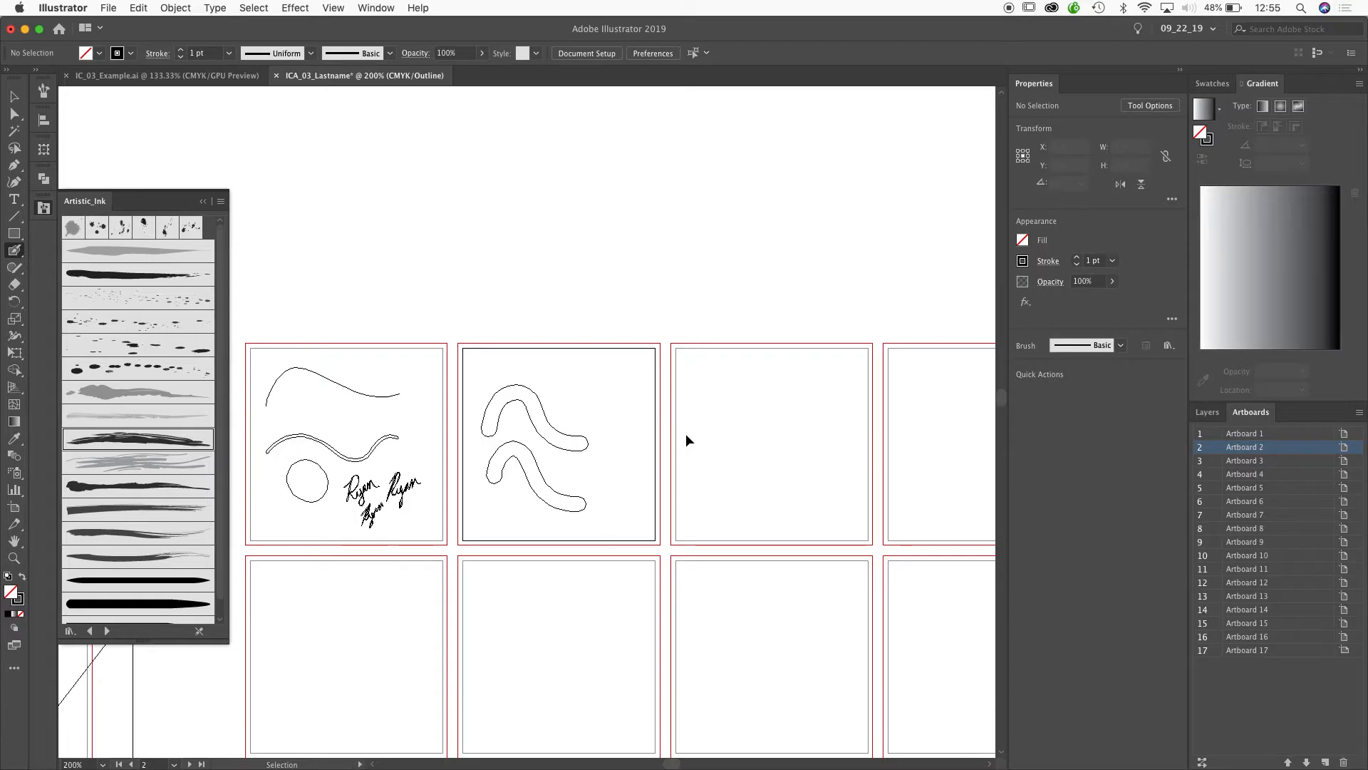
{"action": "key", "text": "super+y"}
Delete both thick strokes from the second artboard and all the brush artwork from the first artboard.
{"action": "key", "text": "v"}
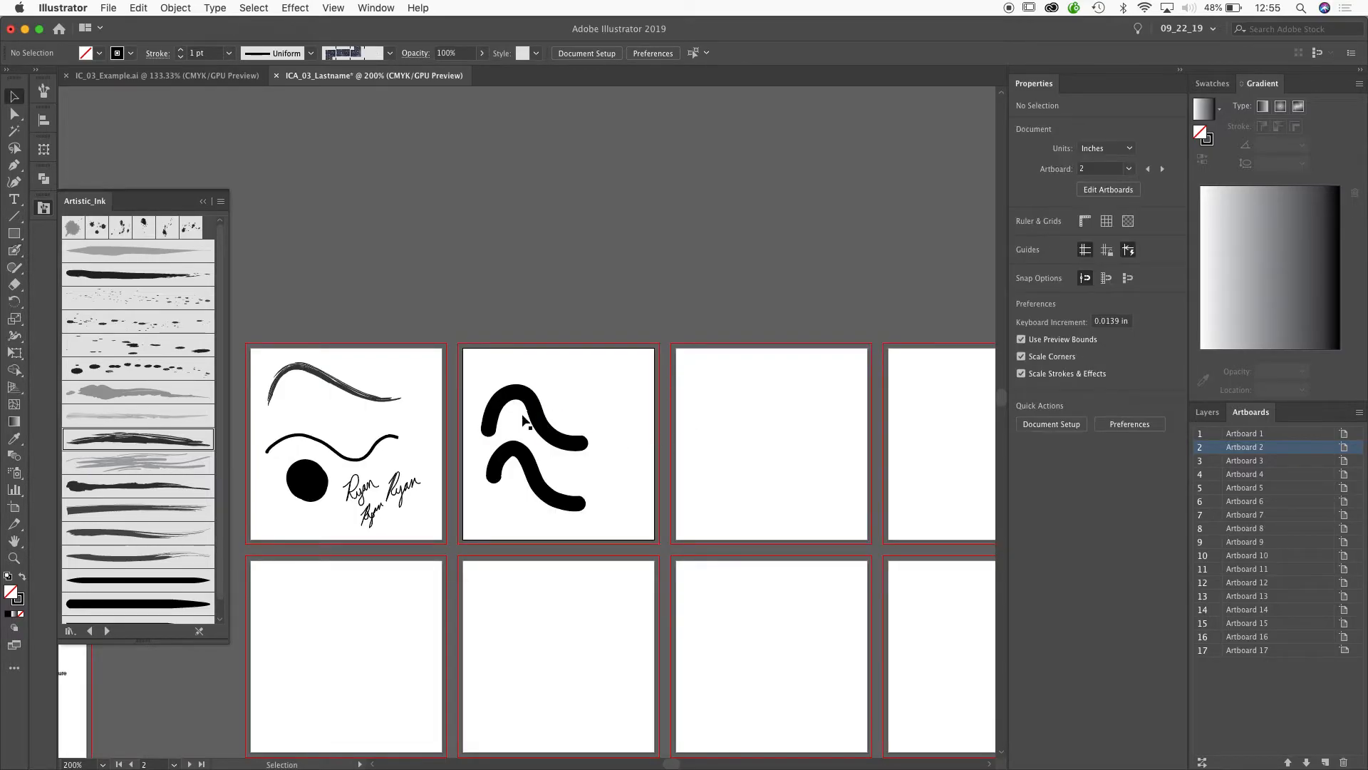
{"action": "mouse_move", "coordinate": [470, 345]}
{"action": "left_mouse_down"}
{"action": "mouse_move", "coordinate": [580, 525]}
{"action": "mouse_move", "coordinate": [631, 540]}
{"action": "left_mouse_up"}
{"action": "key", "text": "Delete"}
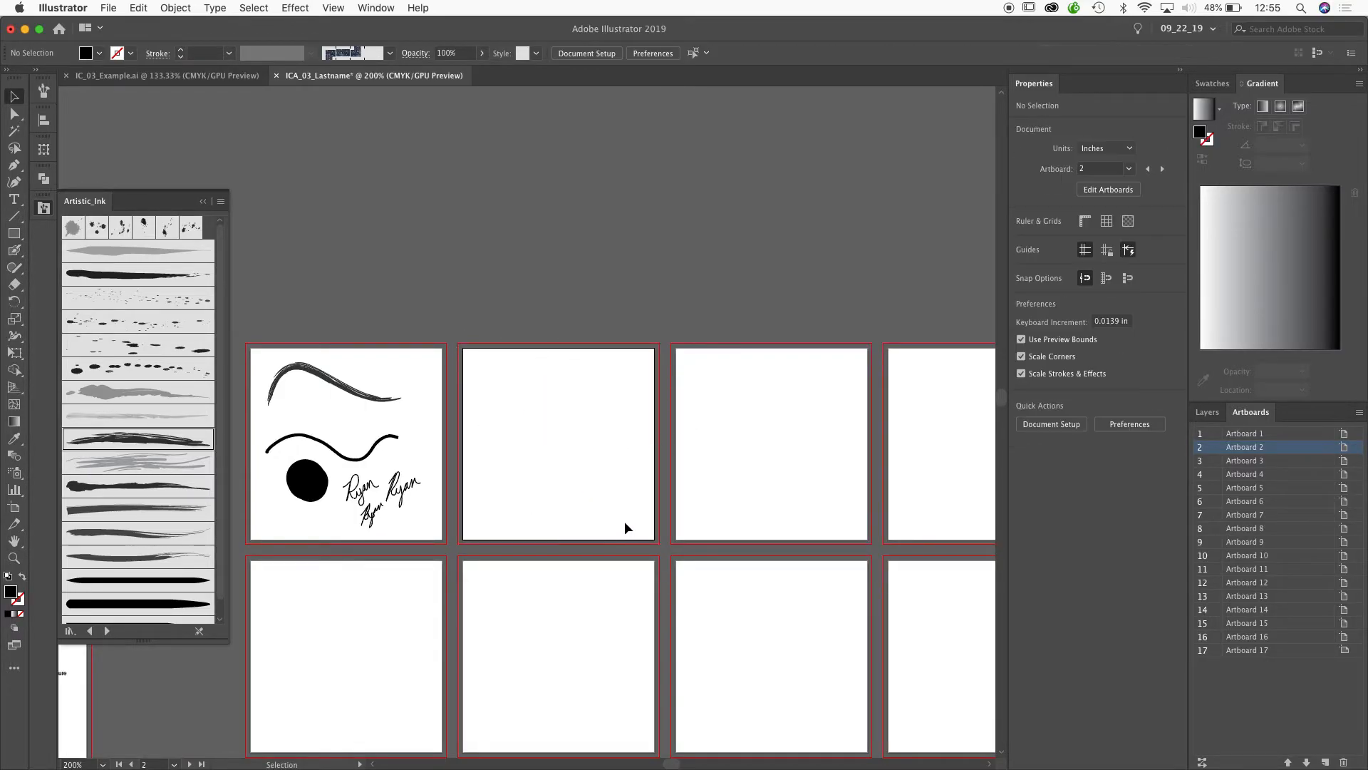
{"action": "left_click_drag", "start_coordinate": [293, 342], "coordinate": [474, 577]}
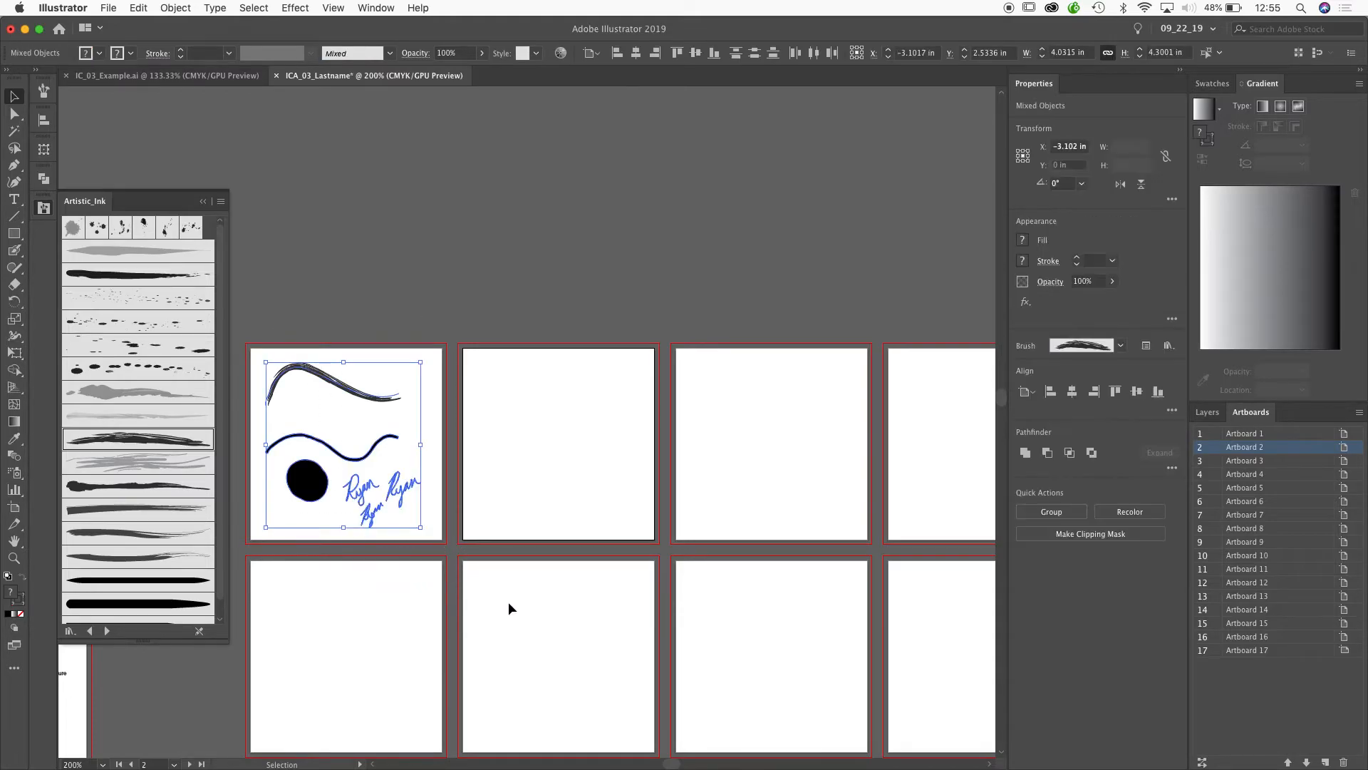
{"action": "key", "text": "Delete"}
Switch to the Paintbrush tool and show the document's Brushes list, enlarged to fit all its brushes.
{"action": "left_click_drag", "start_coordinate": [464, 409], "coordinate": [433, 284]}
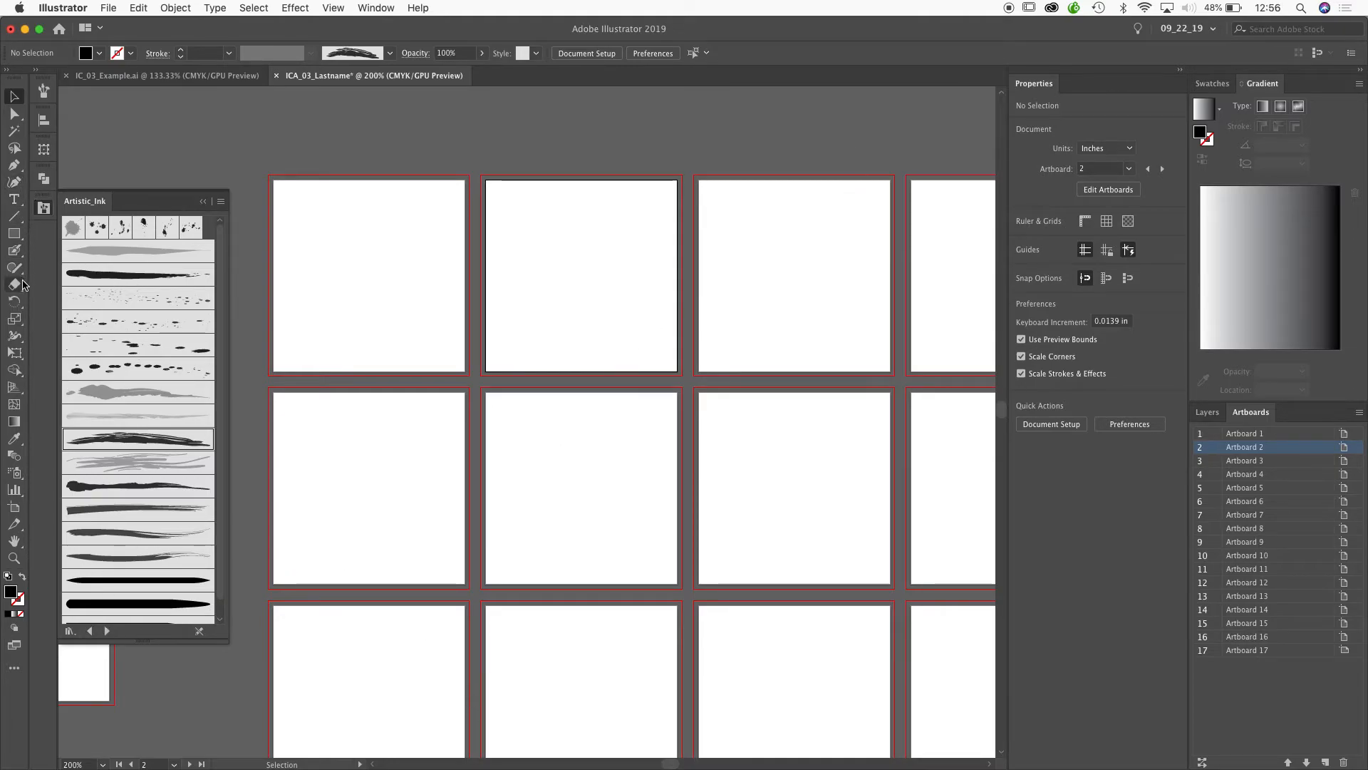
{"action": "left_click", "coordinate": [15, 249]}
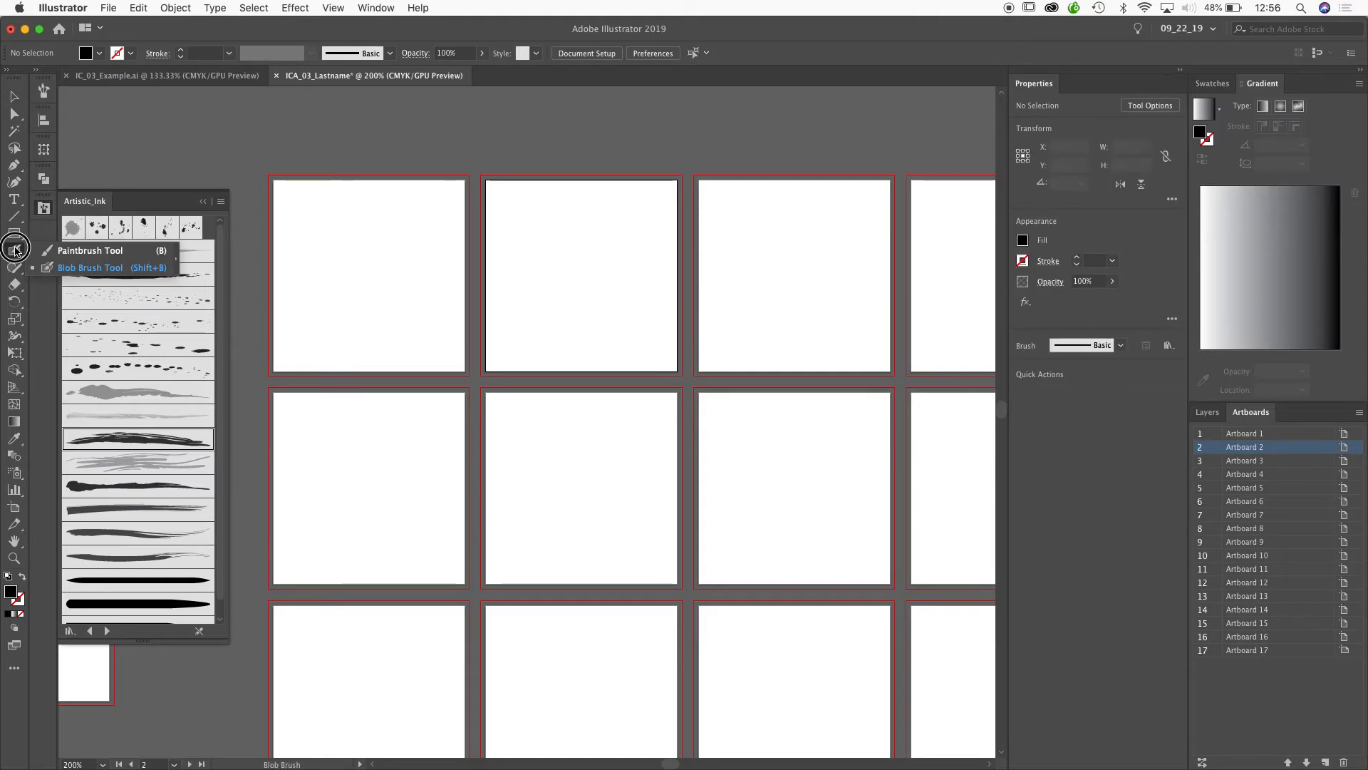
{"action": "left_click", "coordinate": [86, 251]}
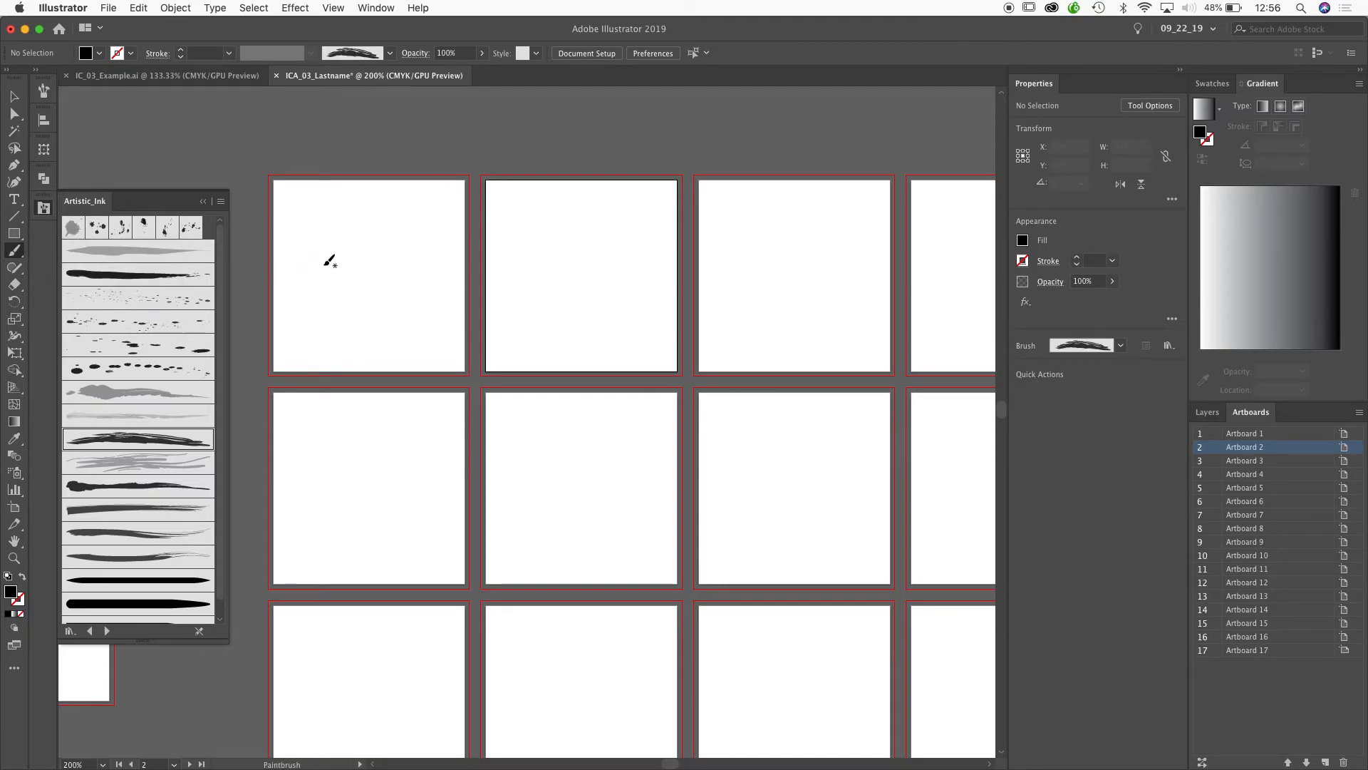
{"action": "left_click", "coordinate": [43, 91]}
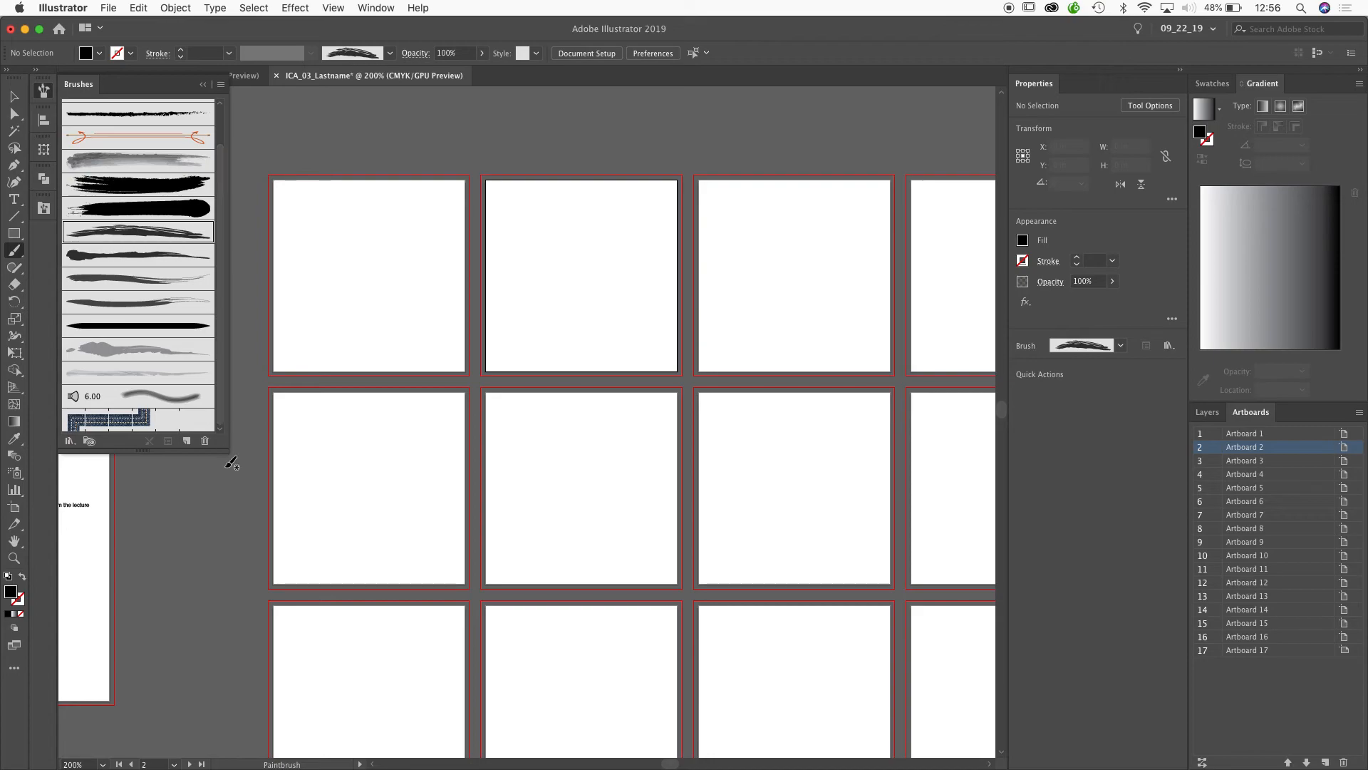
{"action": "left_click_drag", "start_coordinate": [223, 450], "coordinate": [246, 645]}
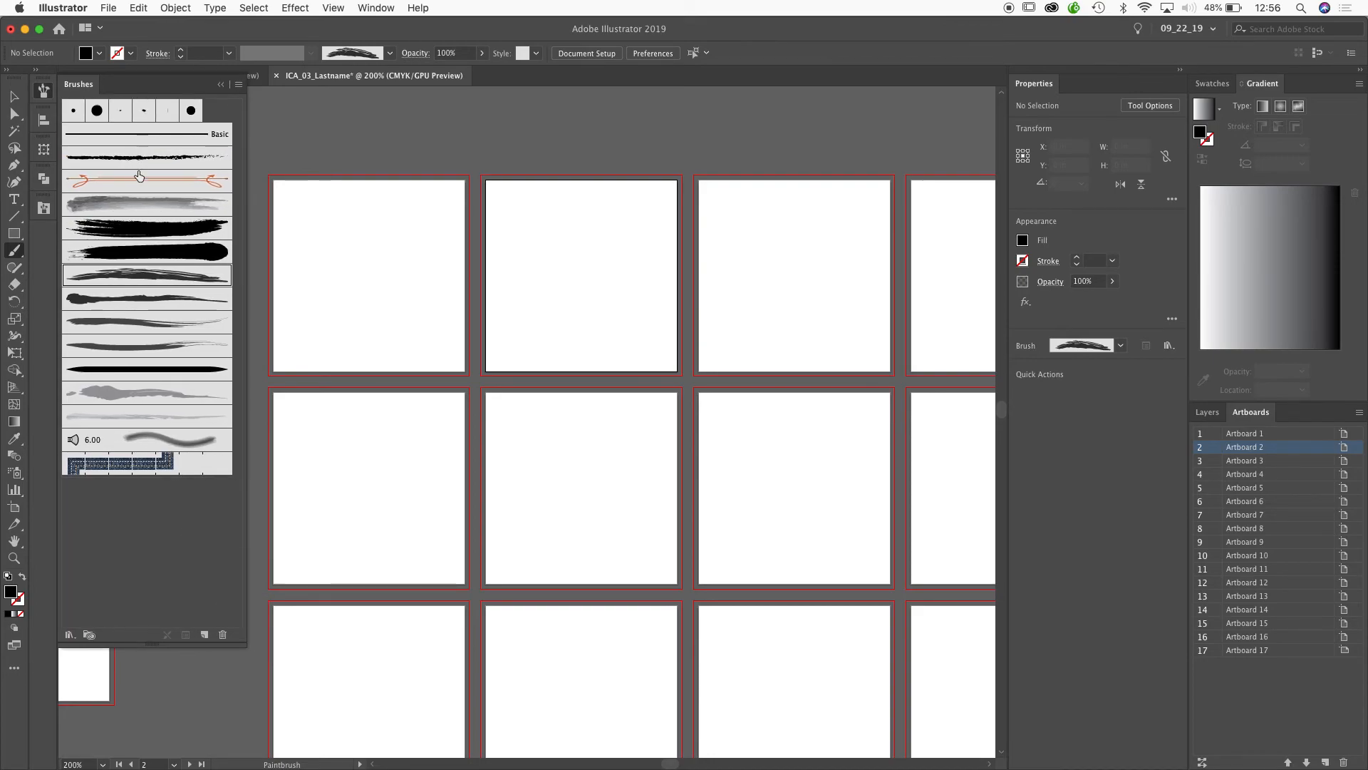